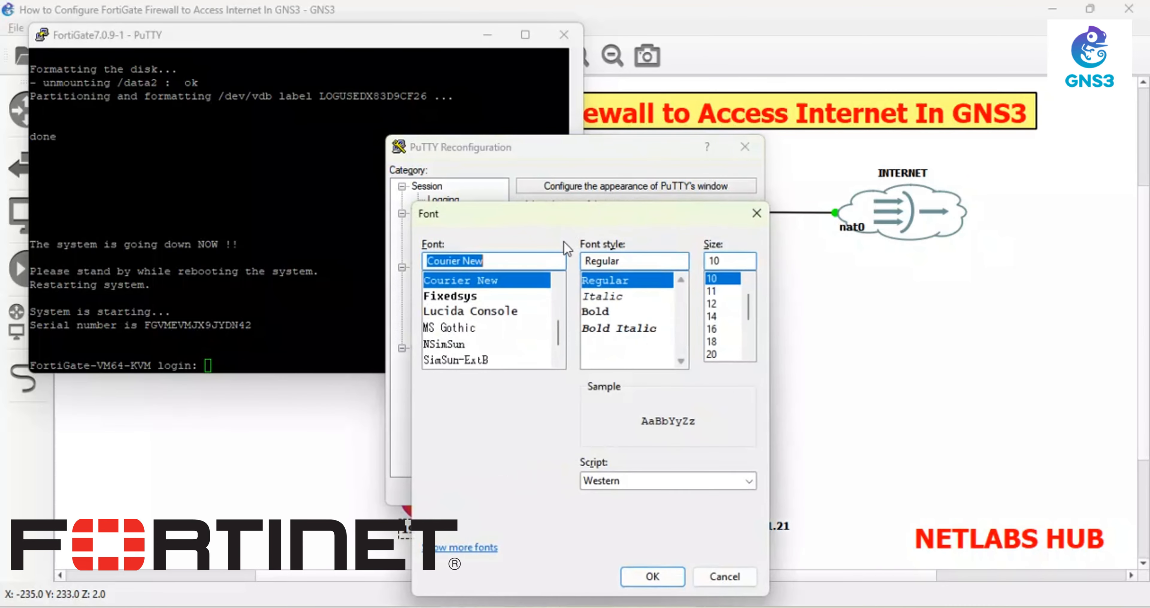
- Set the PuTTY console font to 14-point Courier New and apply it
left_click(721, 341)
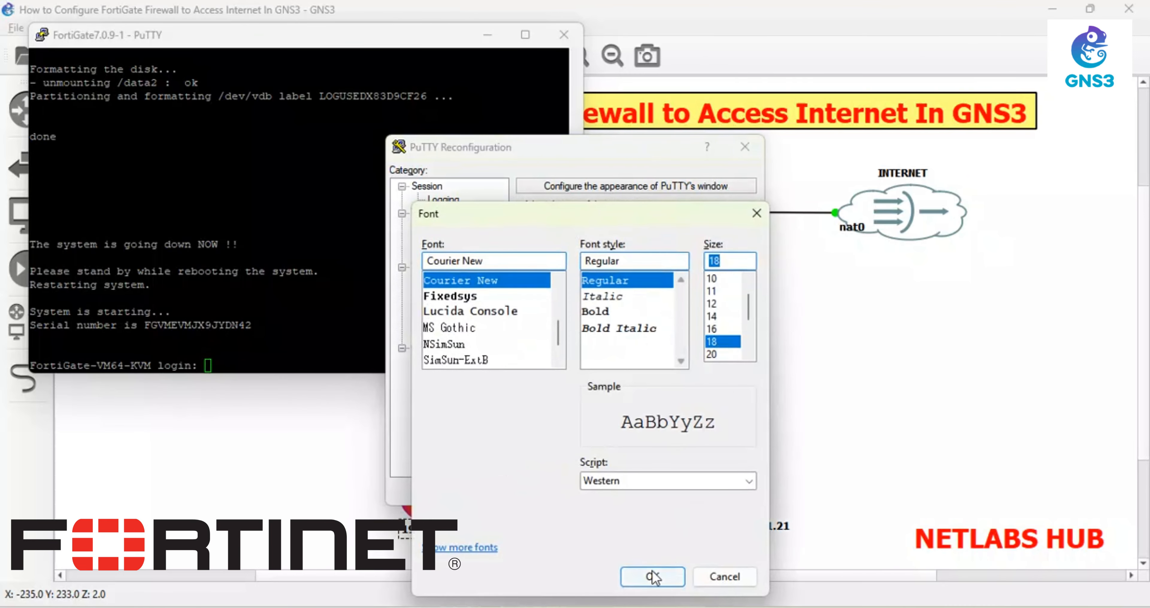
left_click(721, 316)
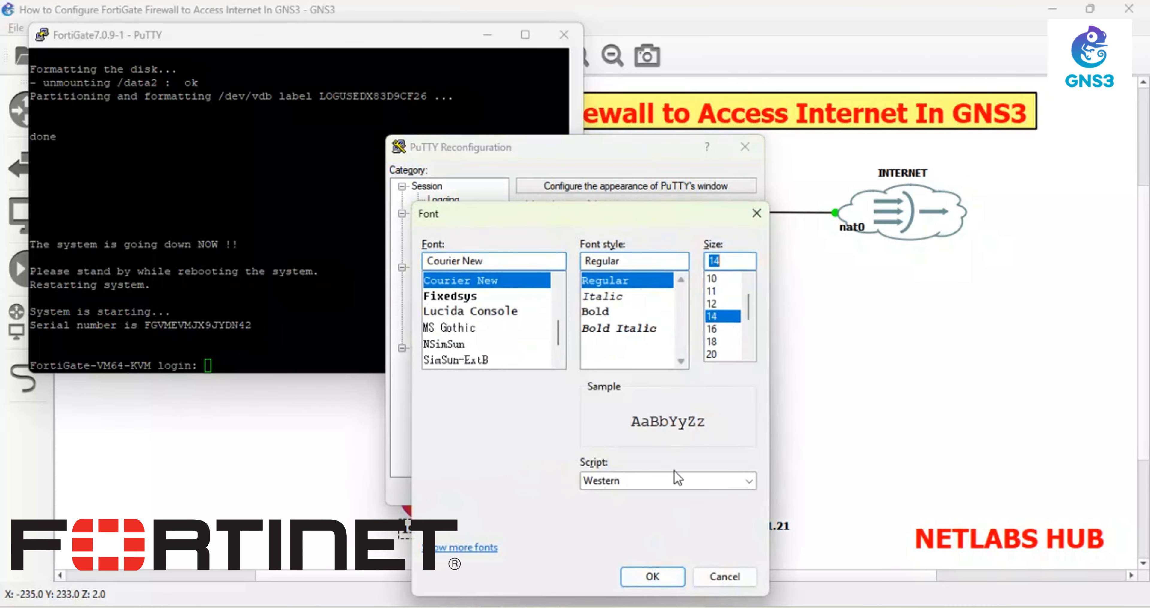
left_click(652, 575)
left_click(648, 561)
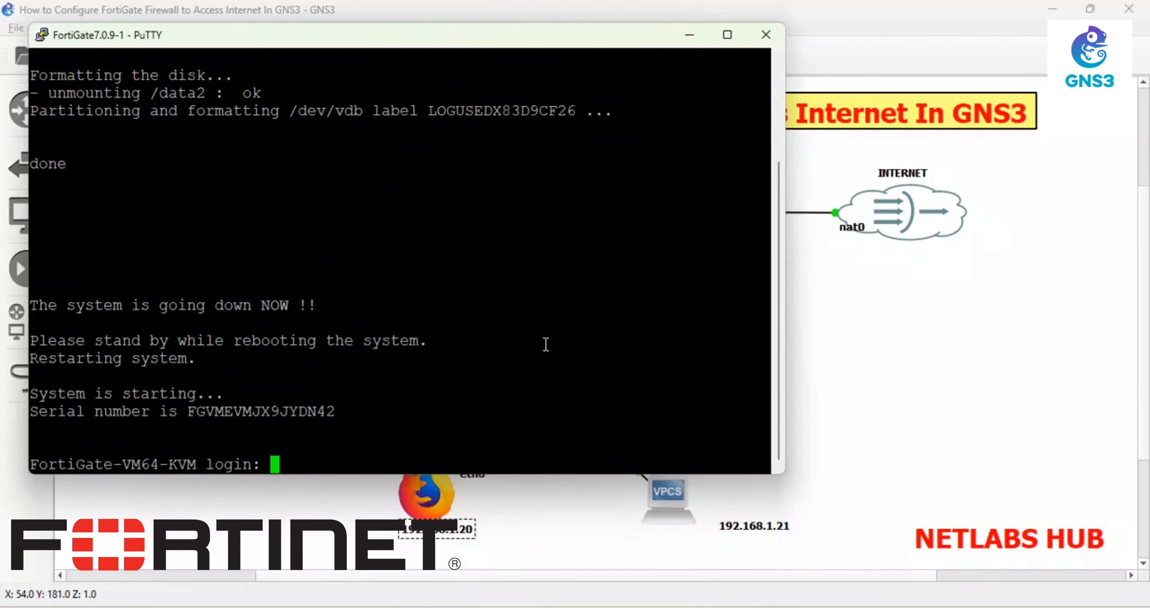
- Log in to the FortiGate as admin with a blank password and set a new password
type("adm")
type("in")
key("Return")
key("Return")
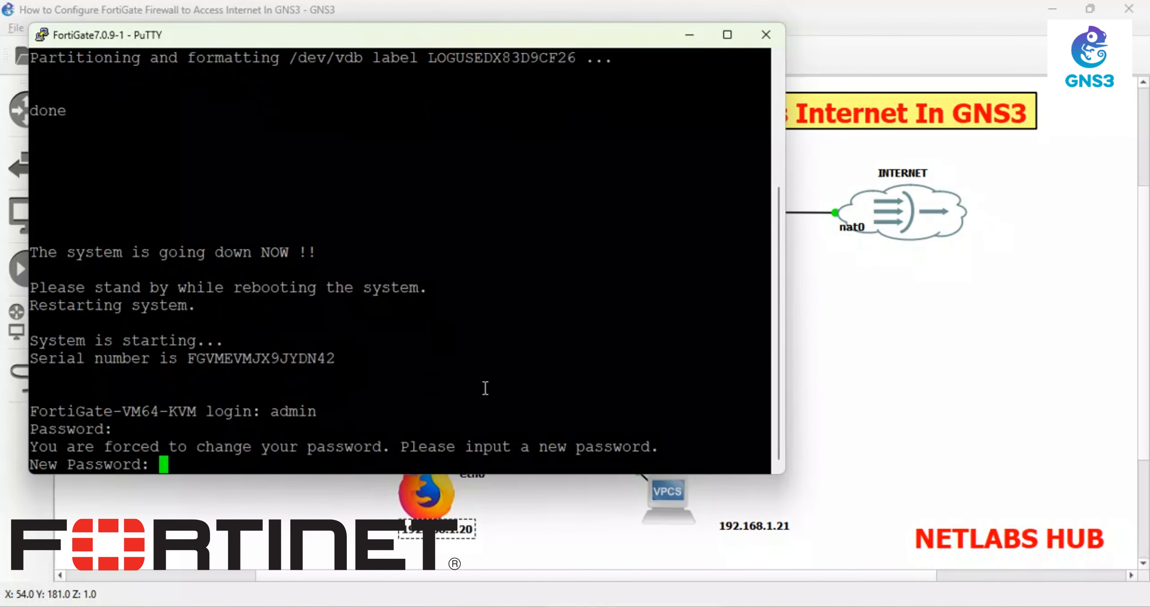
key("Return")
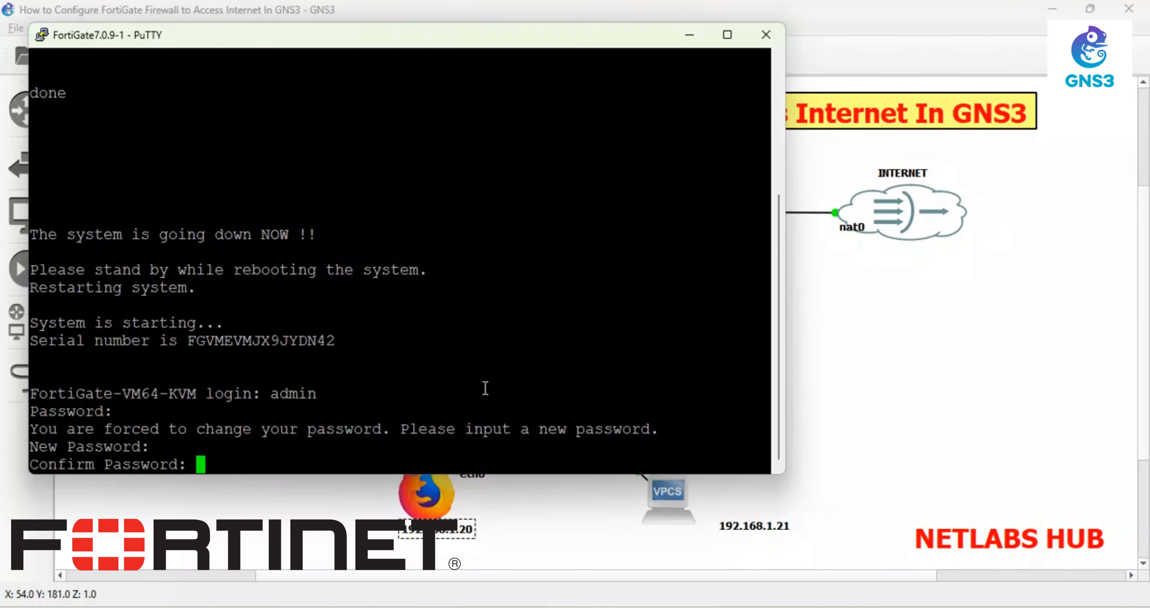
key("Return")
key("Return")
key("Return")
type("co")
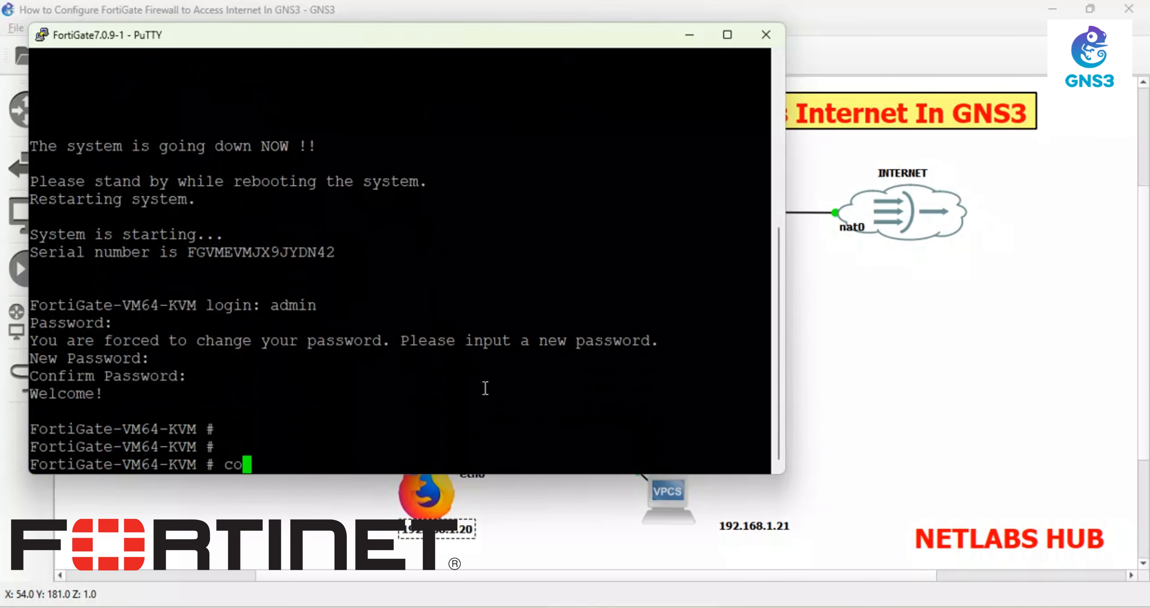
type("nfig system  ")
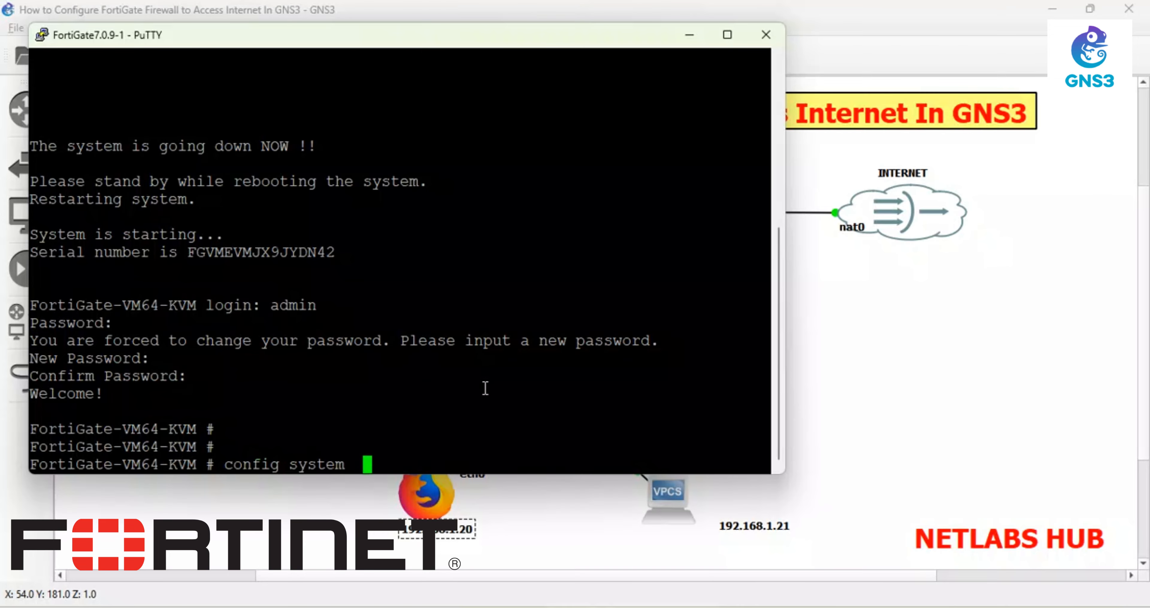
type("global")
- Under config system global, set the hostname to NETLABS_HUB-FGT and end
key("Return")
key("Return")
type("set admin-concurrent")
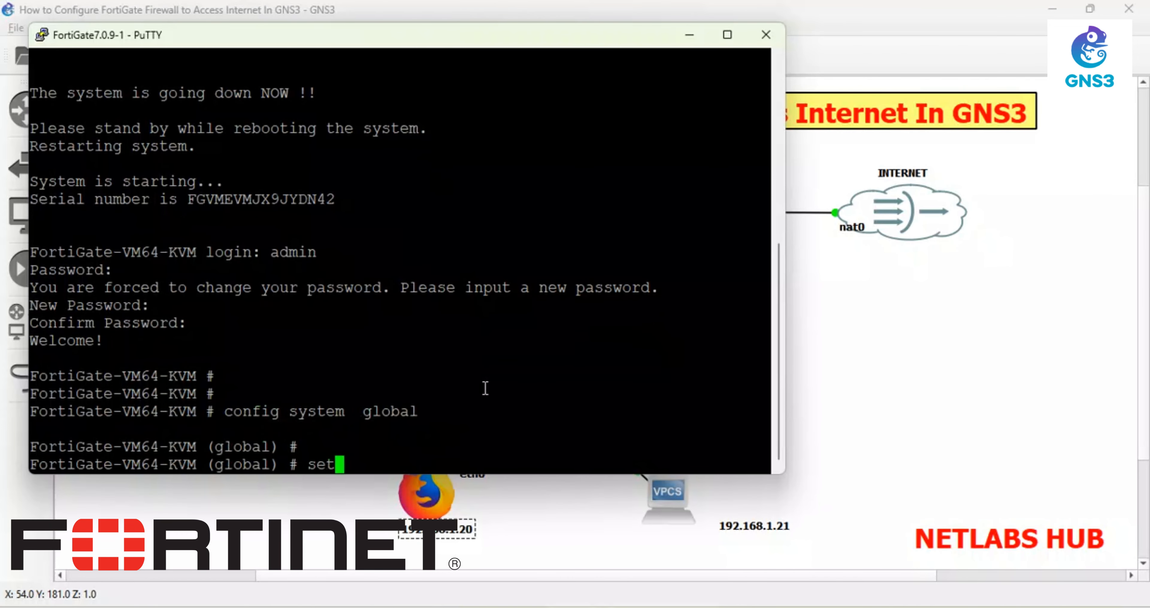
key("BackSpace")
key("BackSpace")
key("BackSpace")
key("BackSpace")
key("BackSpace")
key("BackSpace")
key("BackSpace")
key("BackSpace")
key("BackSpace")
key("BackSpace")
key("BackSpace")
key("BackSpace")
key("BackSpace")
key("BackSpace")
key("BackSpace")
key("BackSpace")
key("BackSpace")
type("hostname NETLAN")
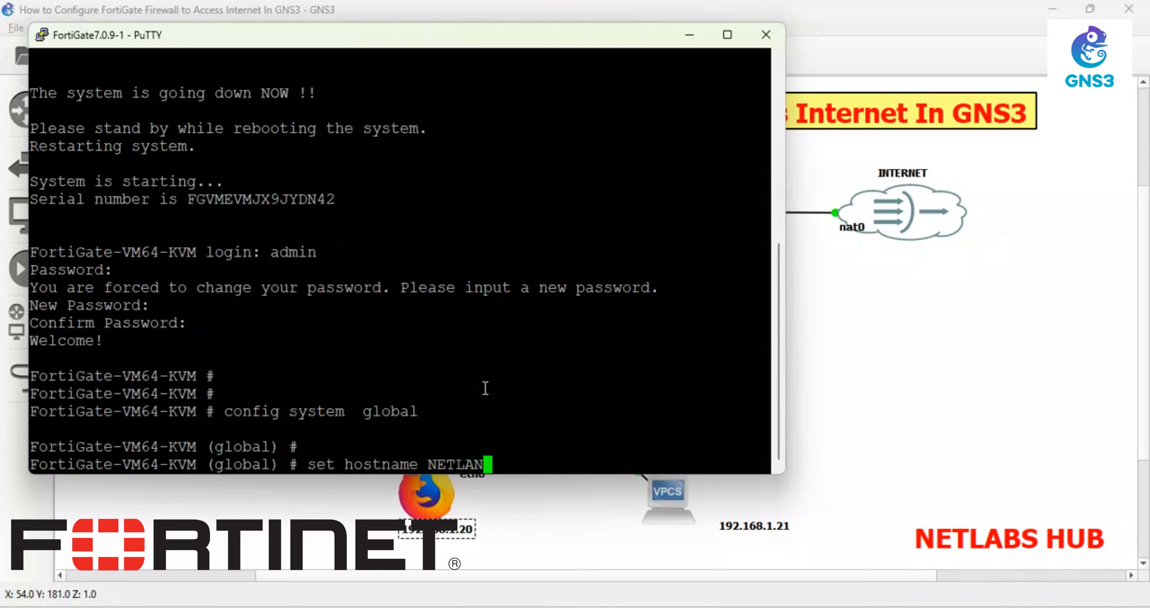
key("BackSpace")
type("BS_HUB")
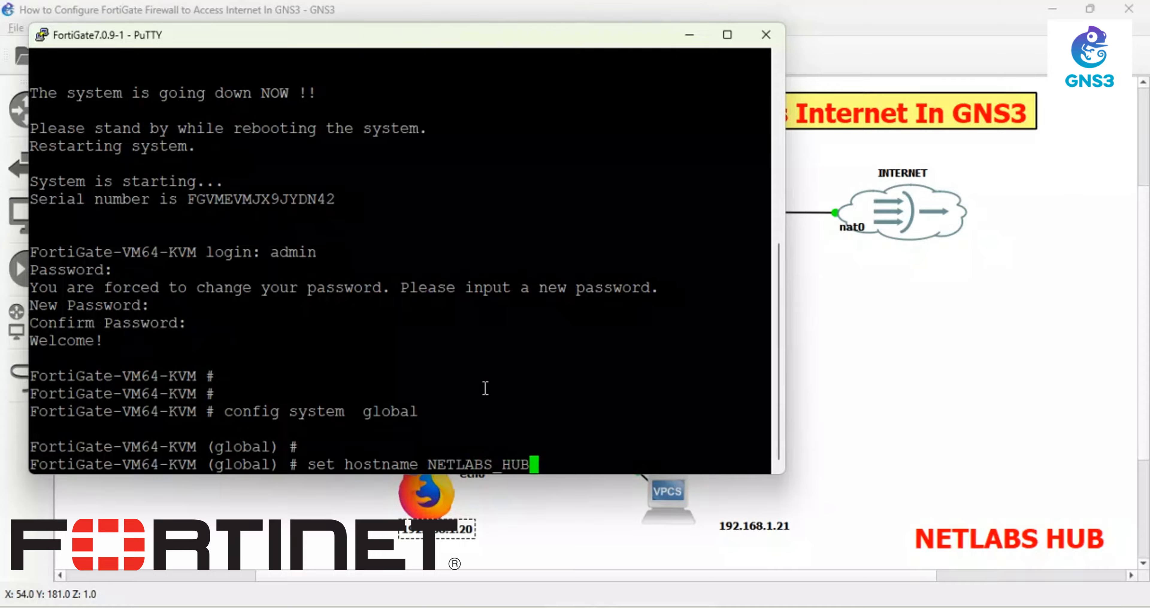
type("-FGT")
key("Home")
key("Return")
type("end")
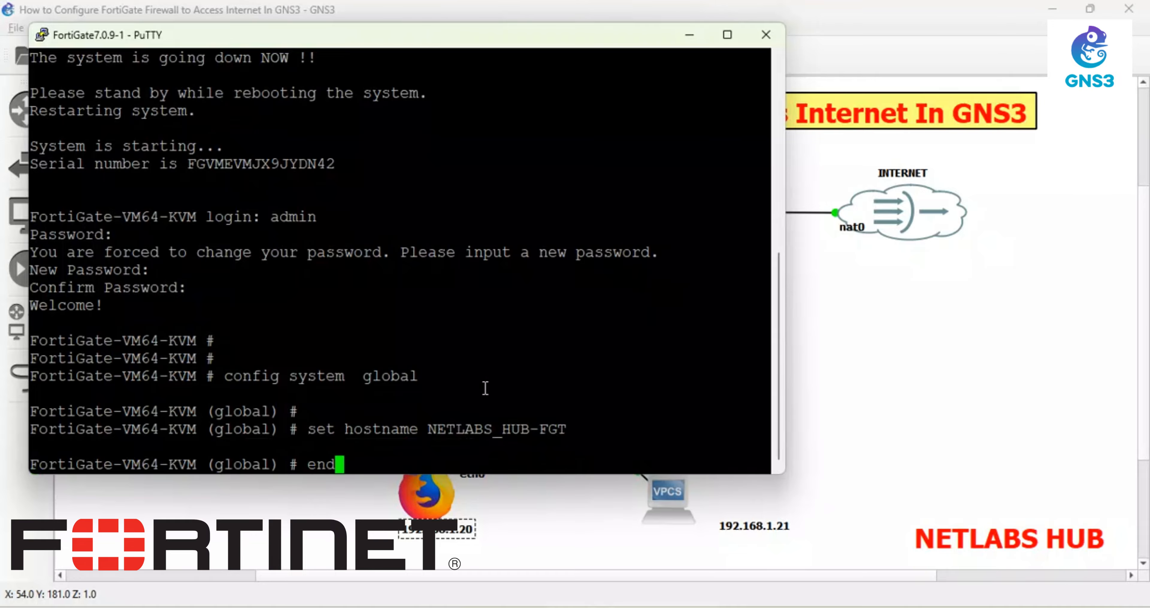
key("Return")
key("Return")
key("Return")
type("config ")
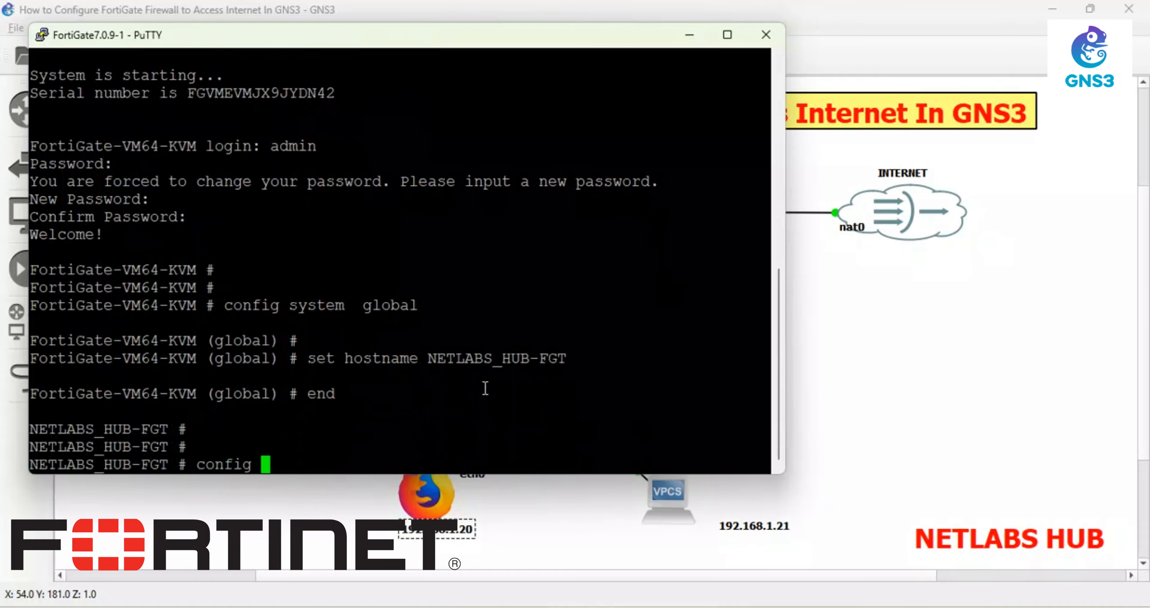
type("system interface")
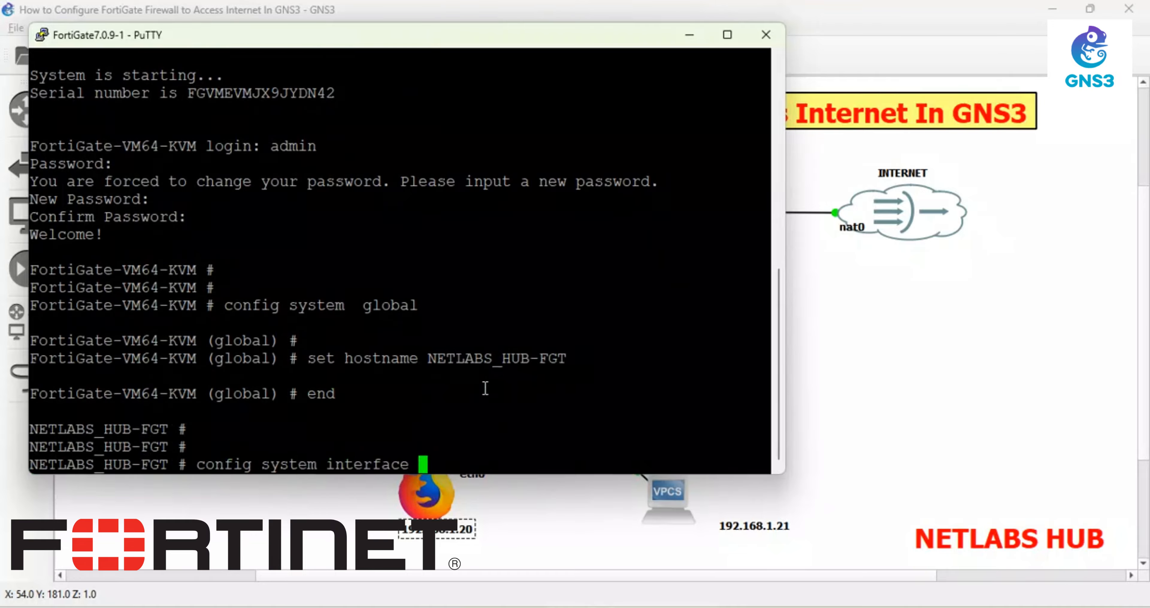
- Edit port1 in config system interface and set its mode to dhcp
key("Return")
key("Return")
key("Return")
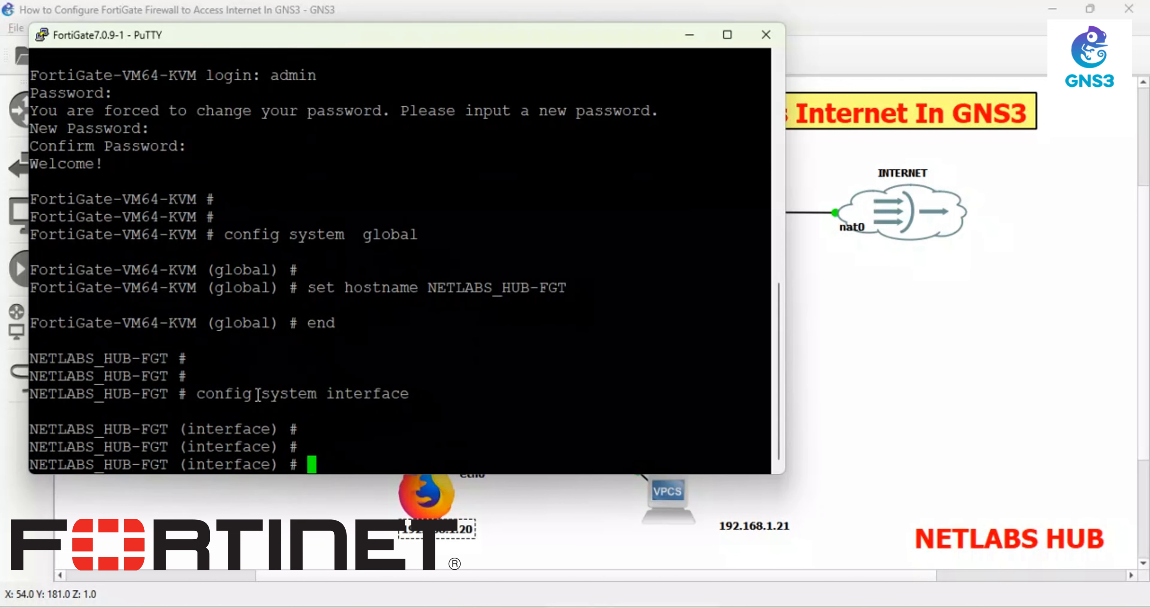
left_click_drag(426, 229, 215, 218)
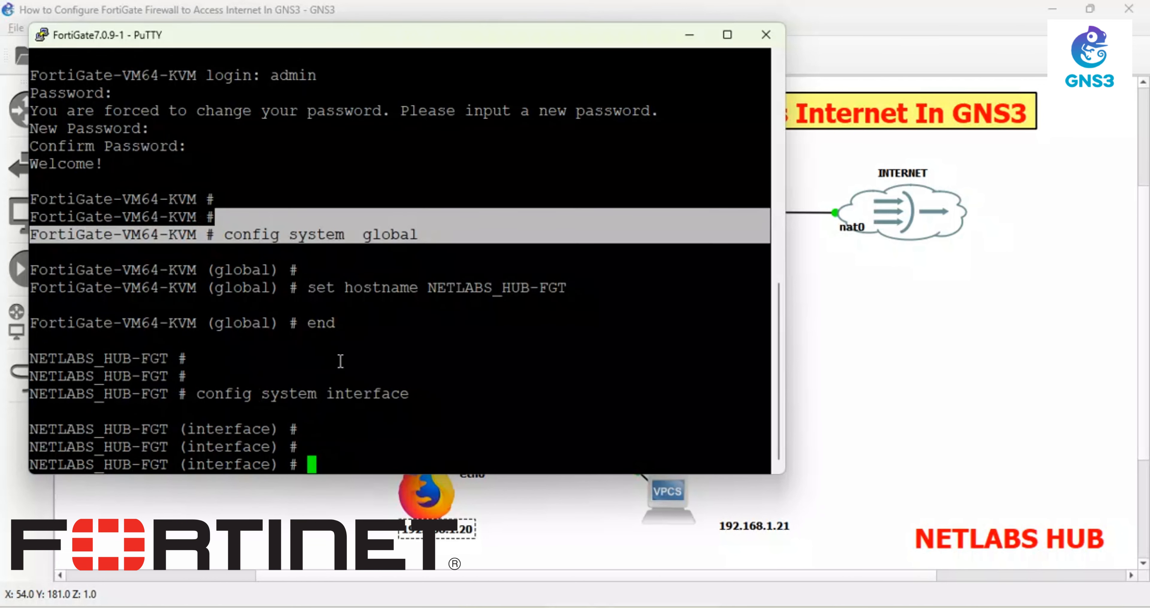
left_click_drag(325, 393, 212, 393)
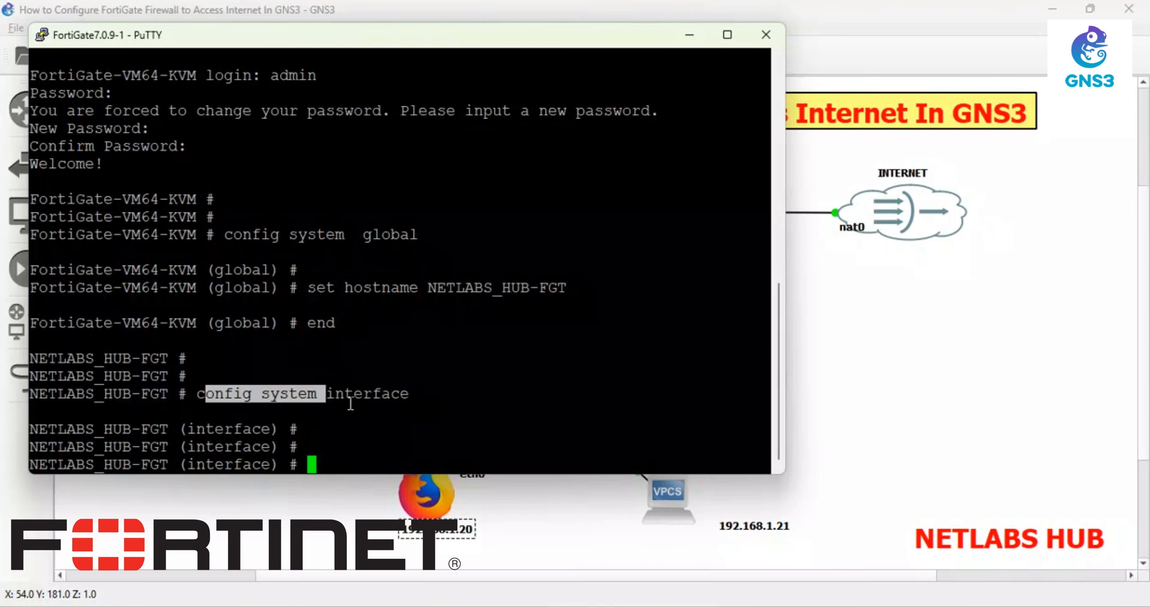
type("edit port1")
key("Return")
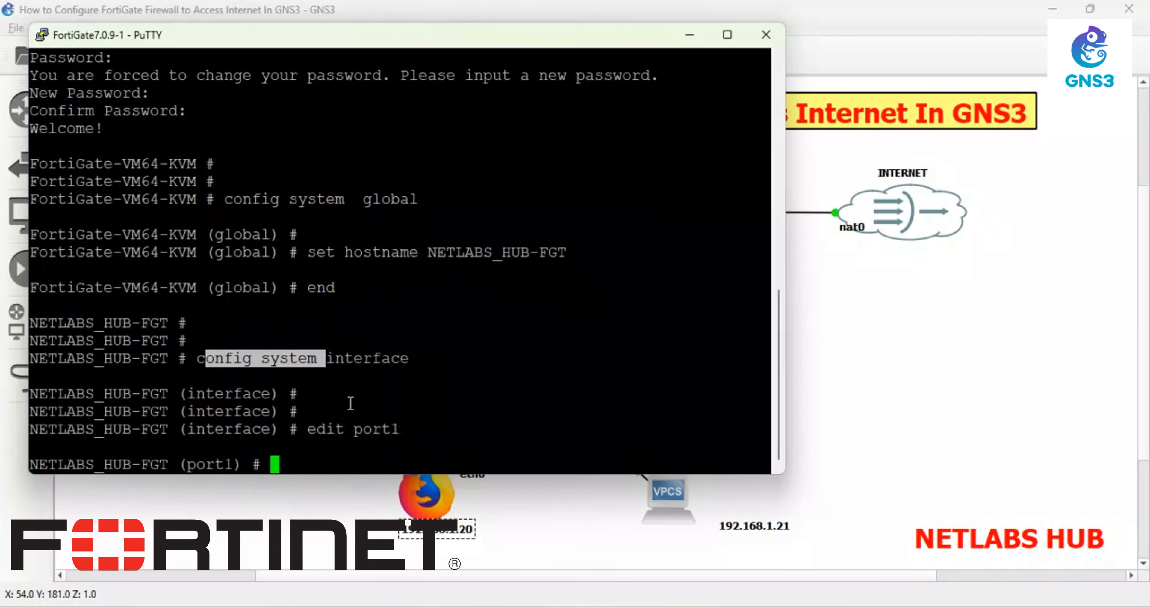
type("set mode dhcp")
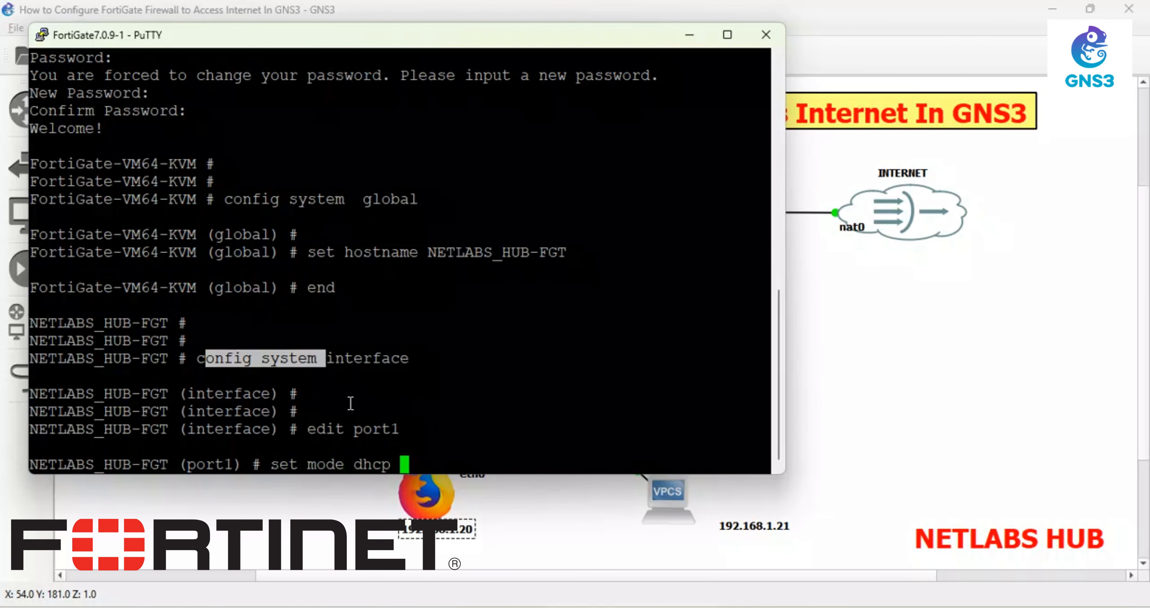
key("Return")
- Clear all allowed access on port1 with clear allowaccess
type("set allowaccess")
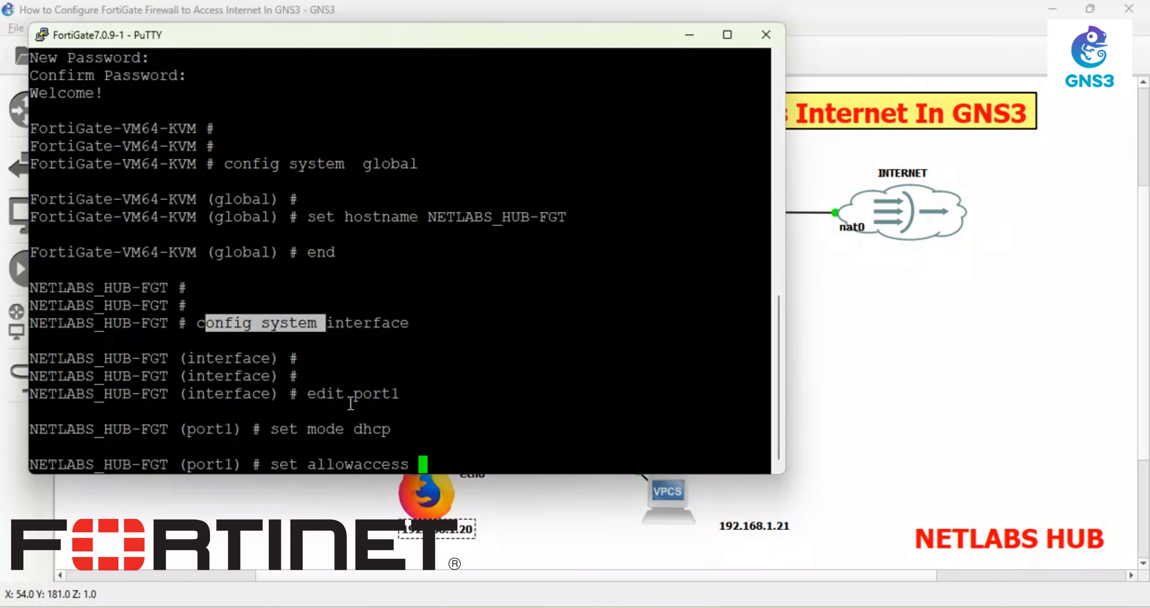
key("Return")
key("Return")
key("Return")
key("Return")
key("Return")
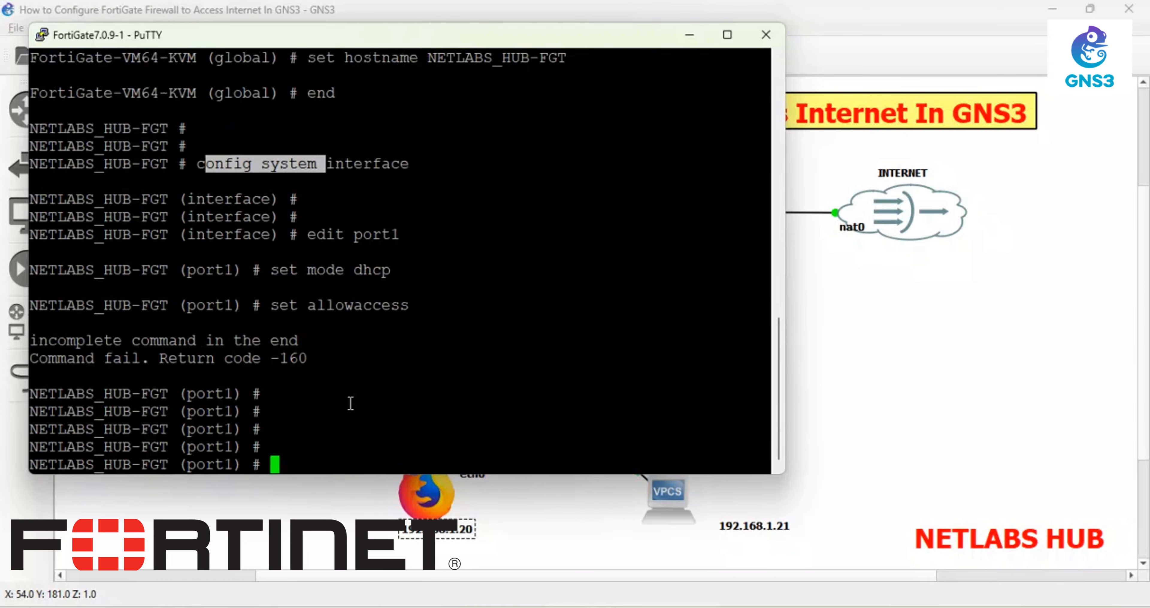
type("clear a")
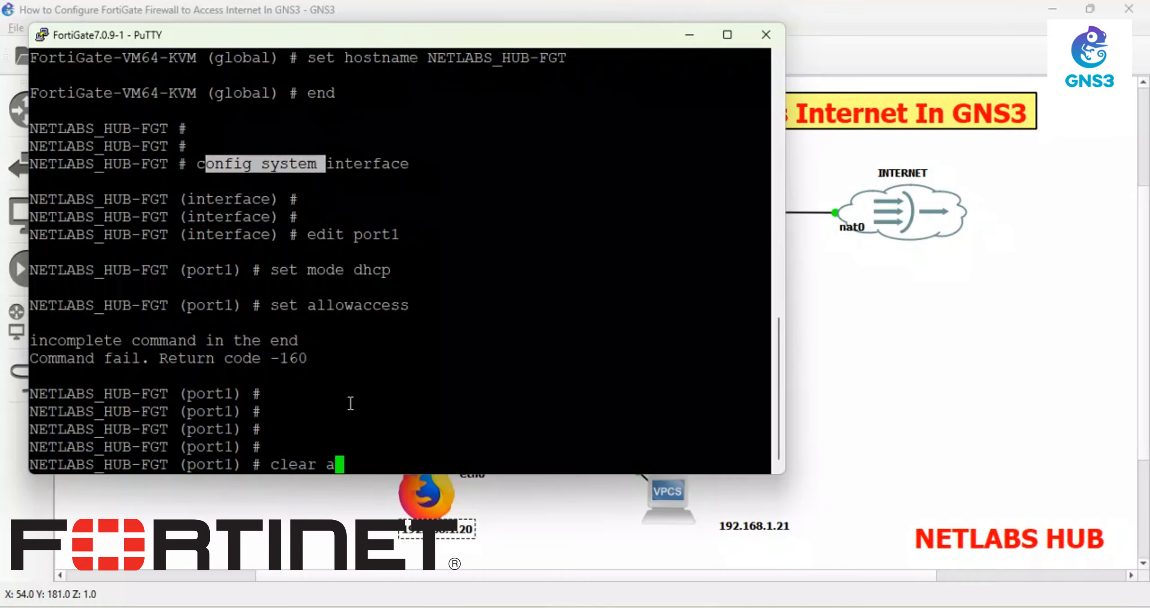
key("Tab")
key("Return")
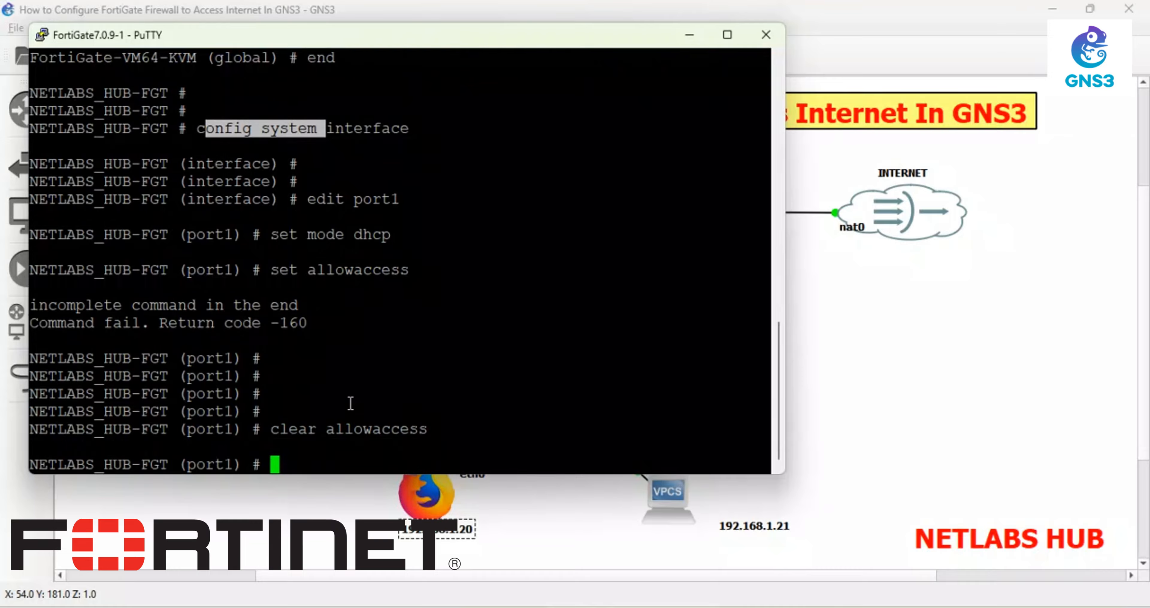
- Give port1 alias WAN and role wan, then end to save
type("set alias WAN")
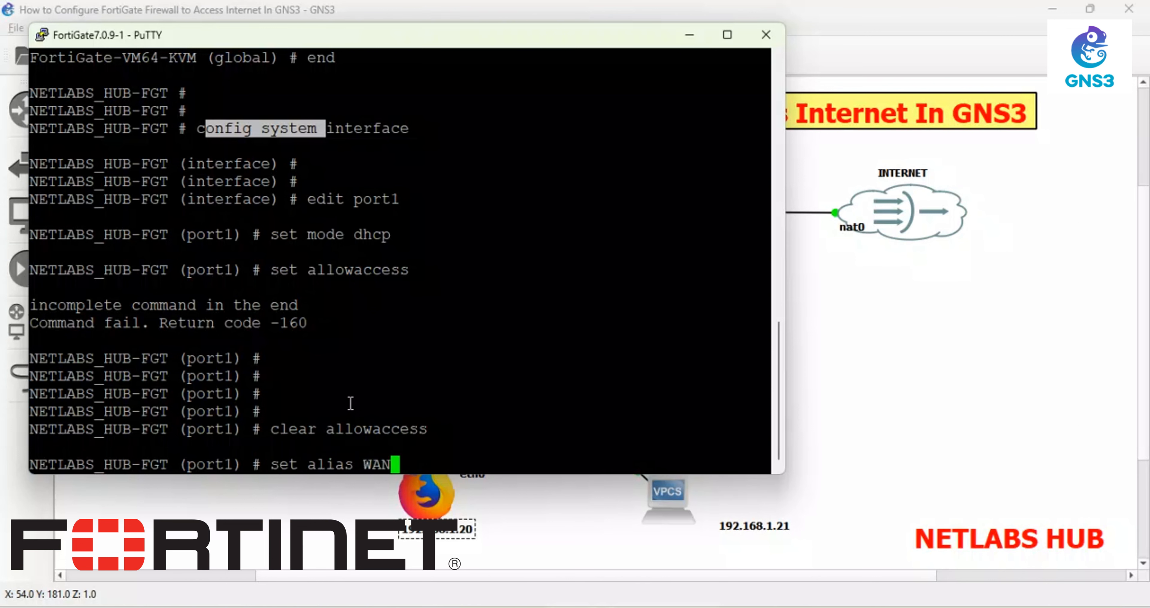
key("Return")
type("set")
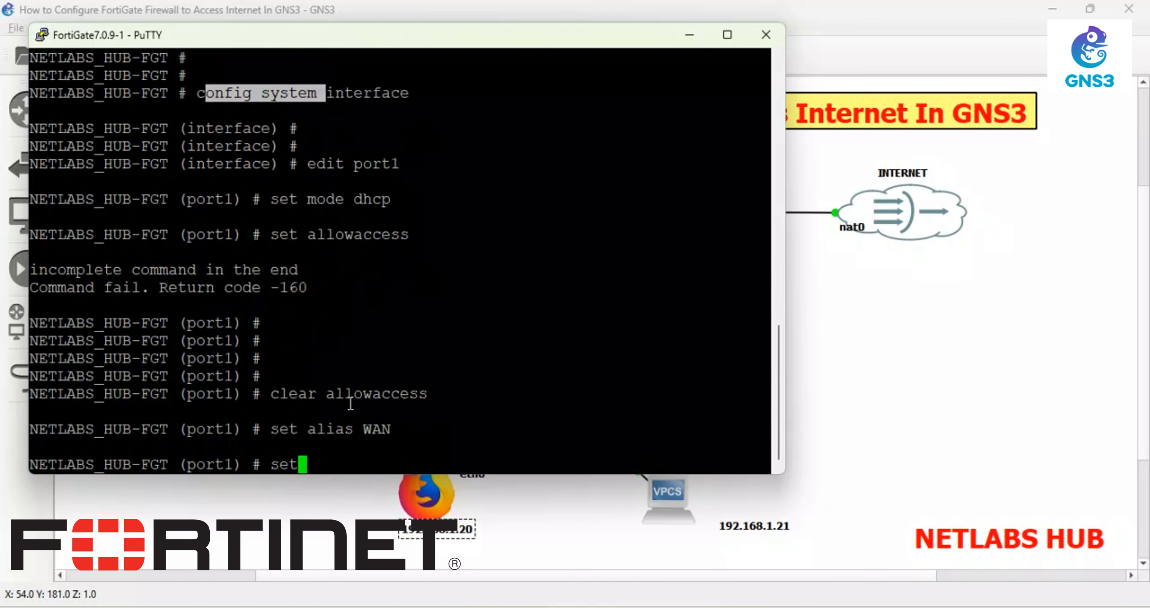
type(" role wan")
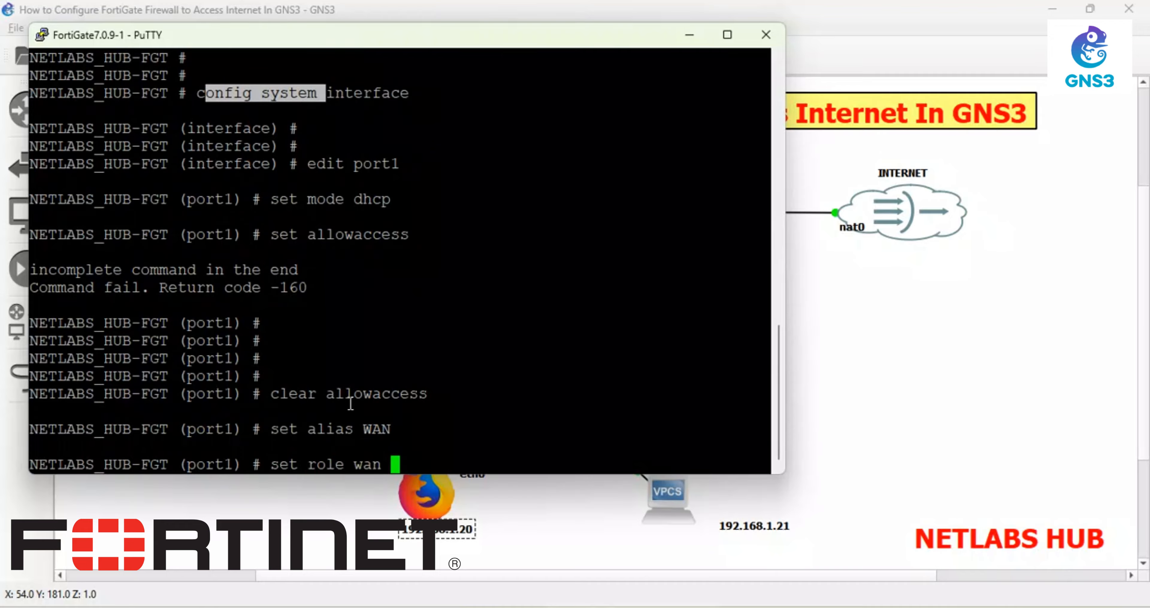
key("Return")
type("end")
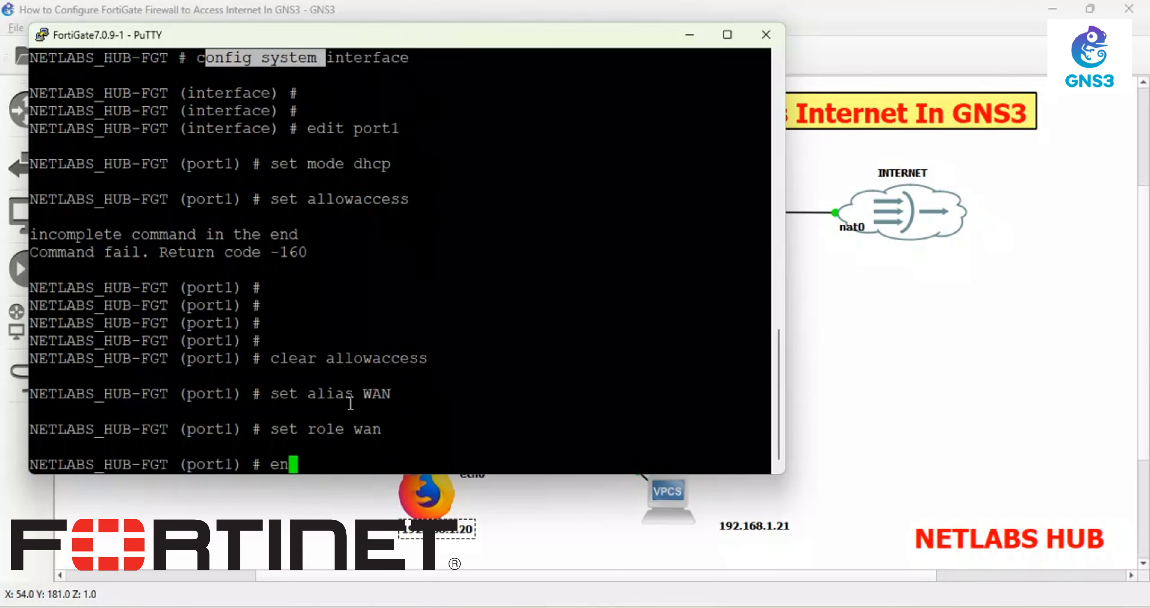
key("Return")
type("co")
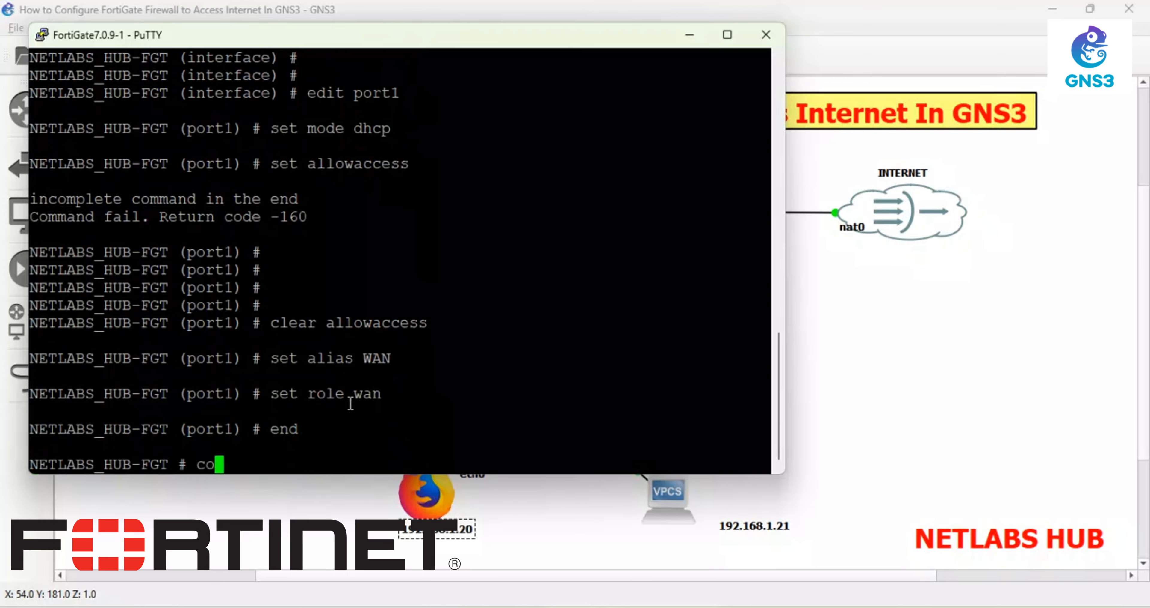
type("nf system interface")
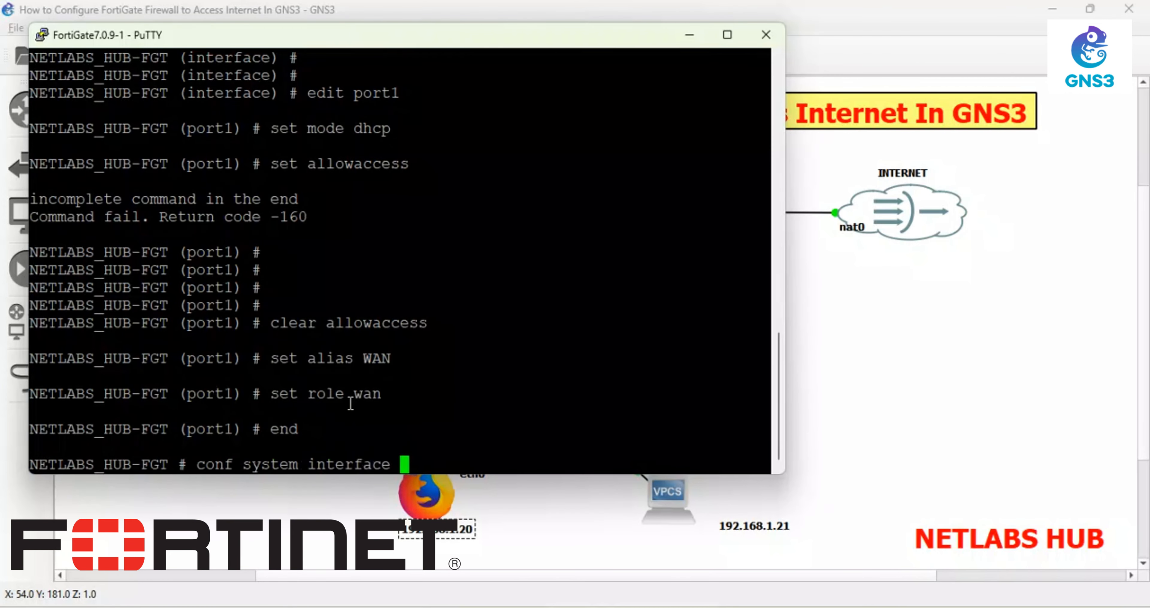
- Edit port2 and give it static addressing with IP 192.168.1.1/24
key("Return")
type("edit port1")
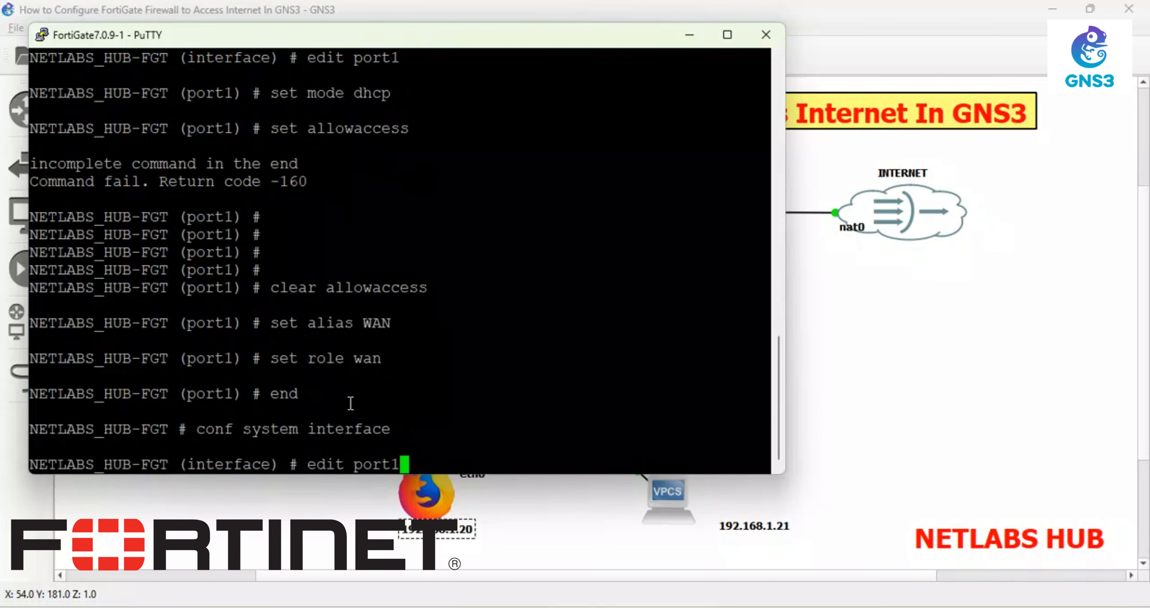
key("BackSpace")
type("2")
key("Return")
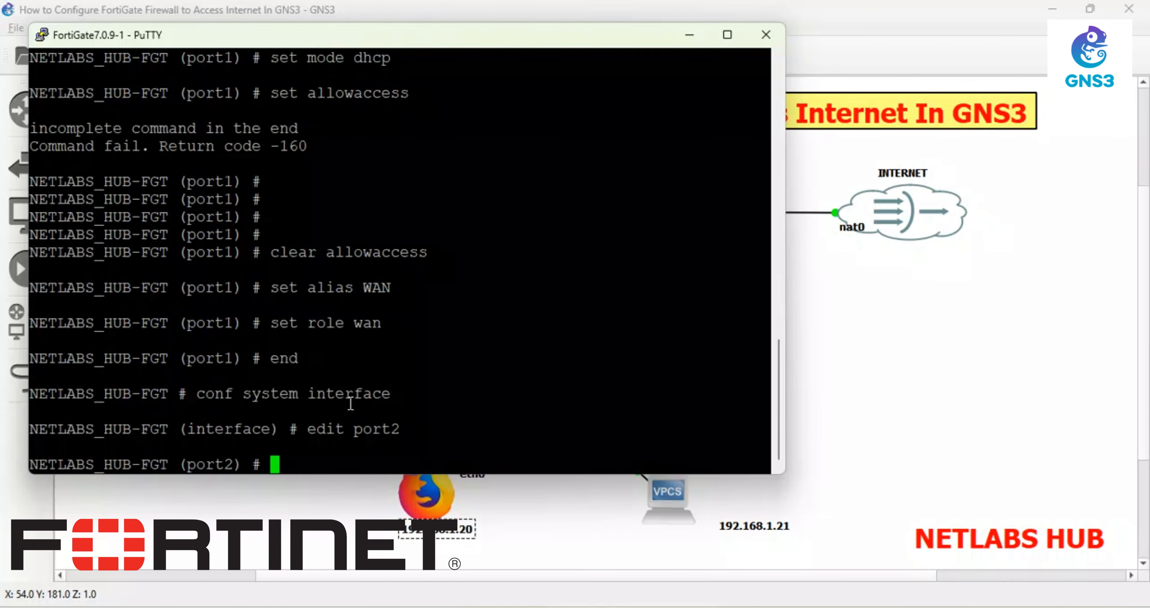
type("set mode")
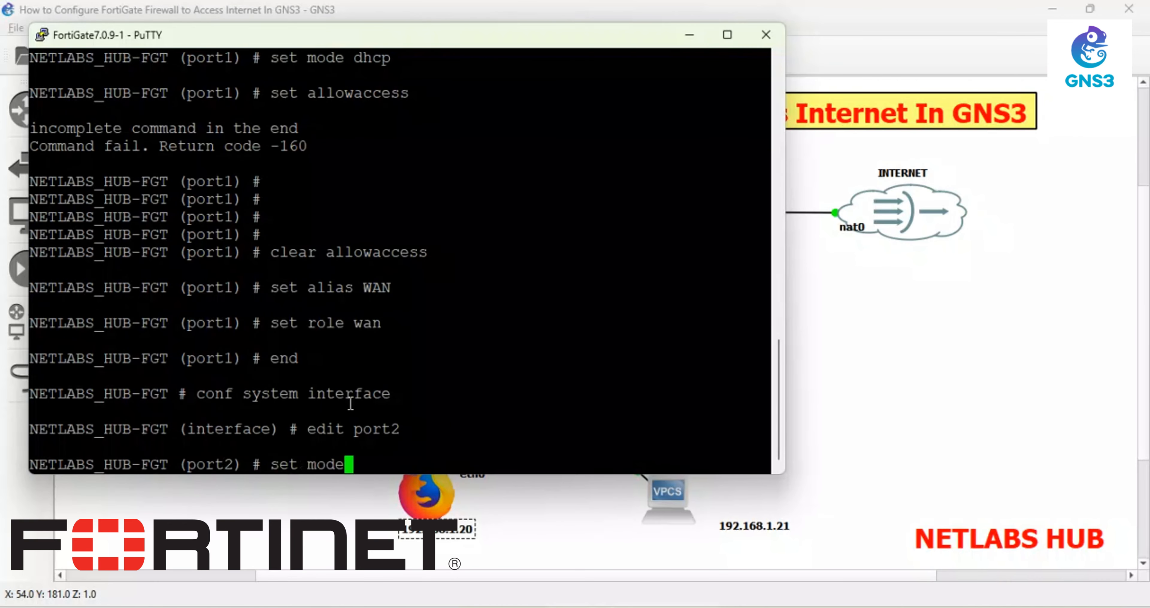
type(" static")
key("Return")
type("s")
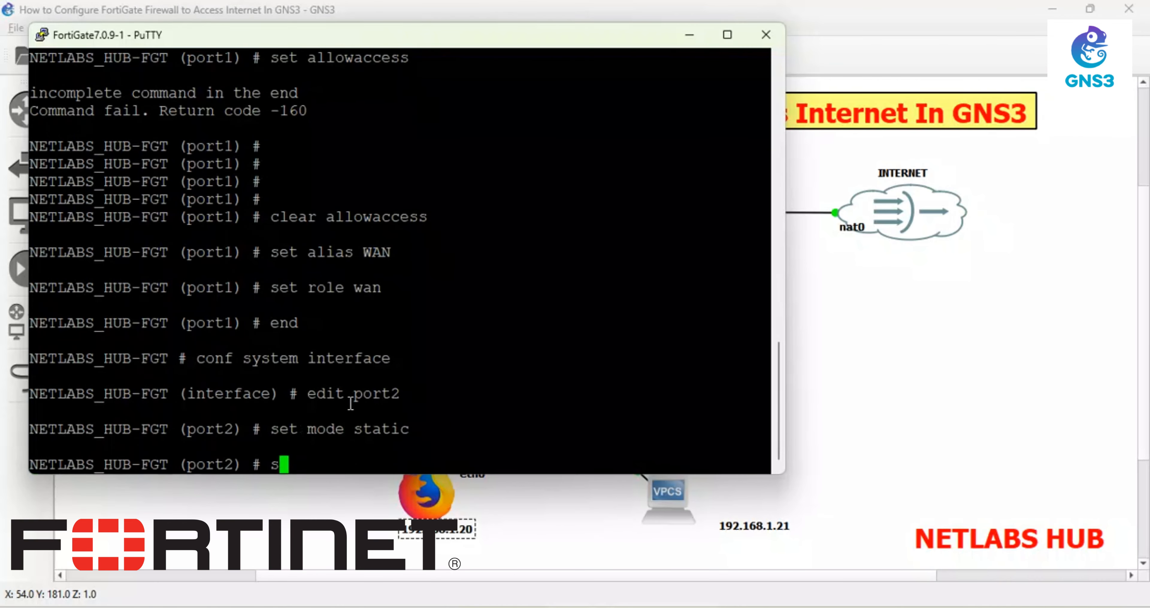
type("et ip 19")
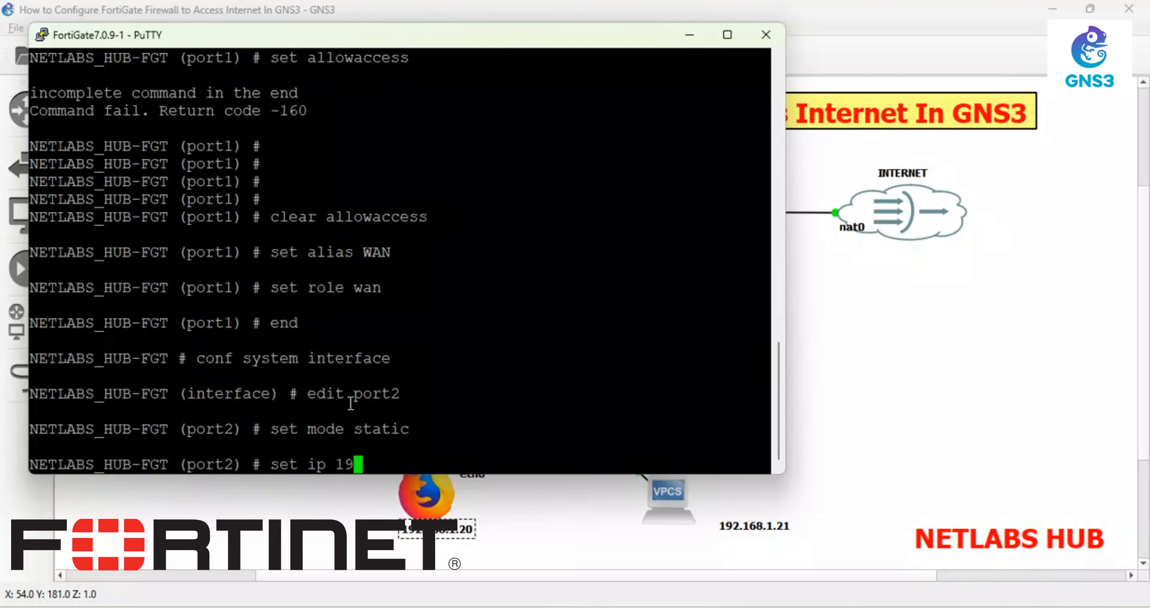
type("21")
key("Left")
type(".168.1.1")
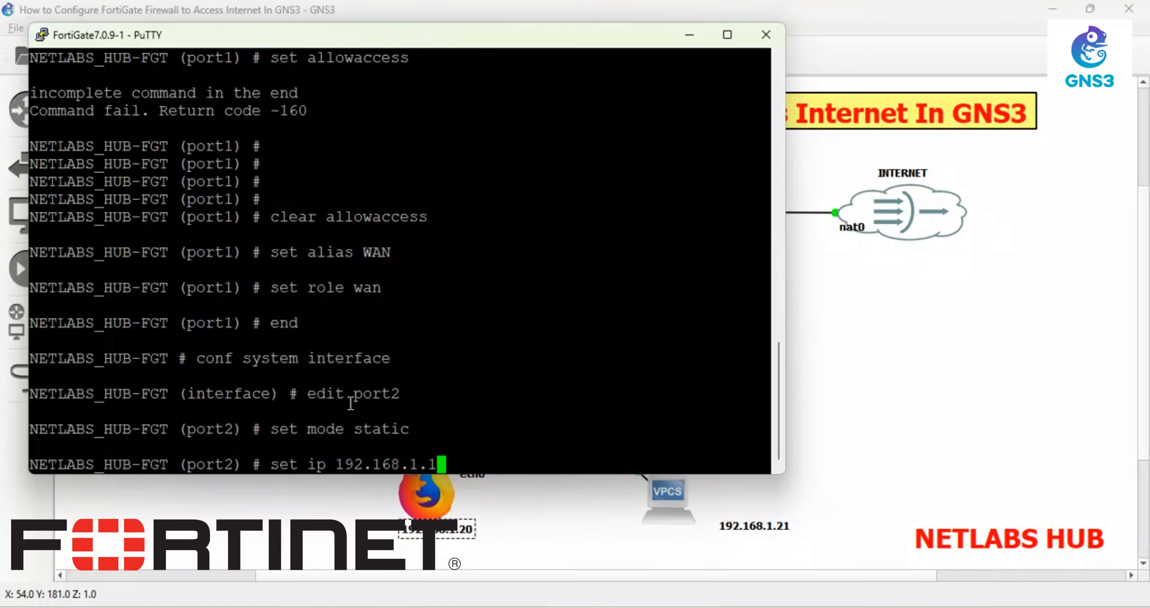
type("/24")
key("Return")
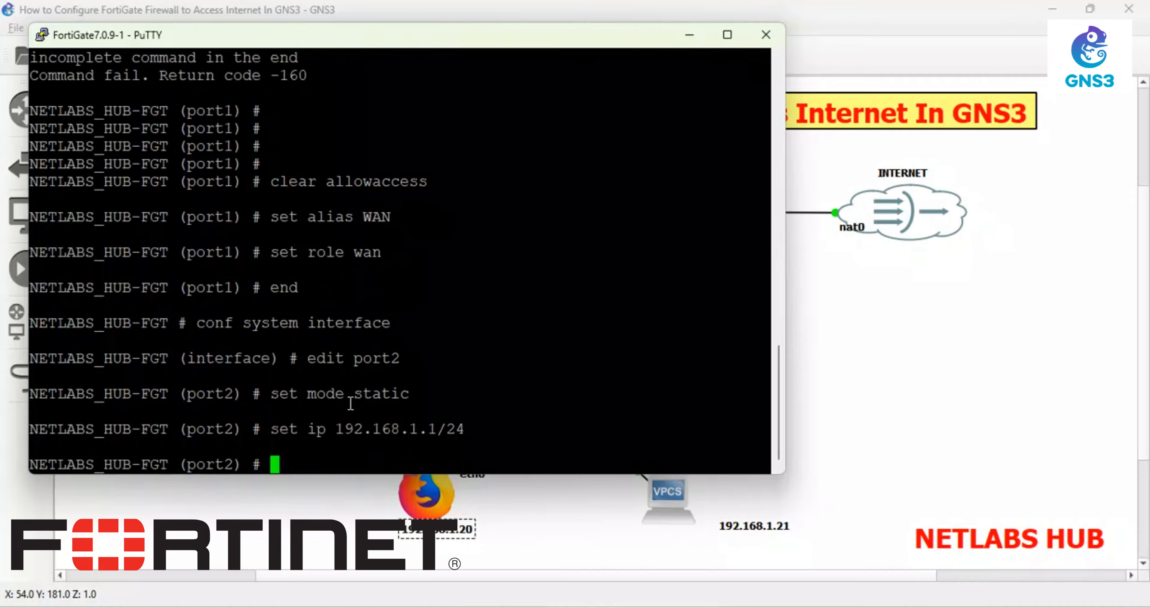
- Allow https, http, fgfm, ssh and ping on port2, set alias LAN and role lan
type("set allowaccess")
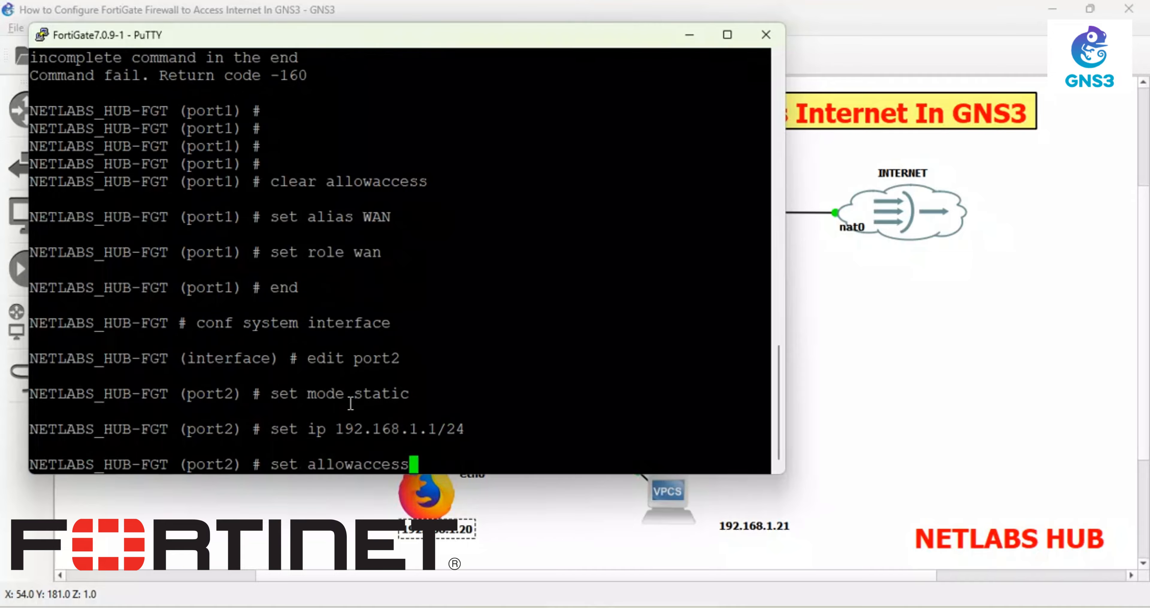
type(" https http ")
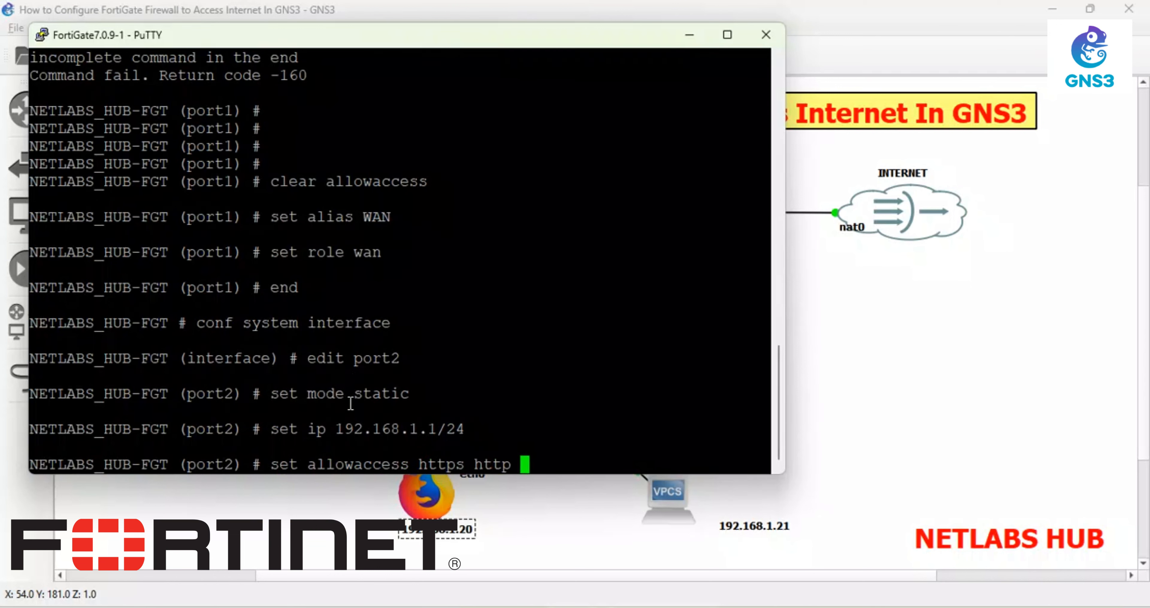
type(" fgfm ")
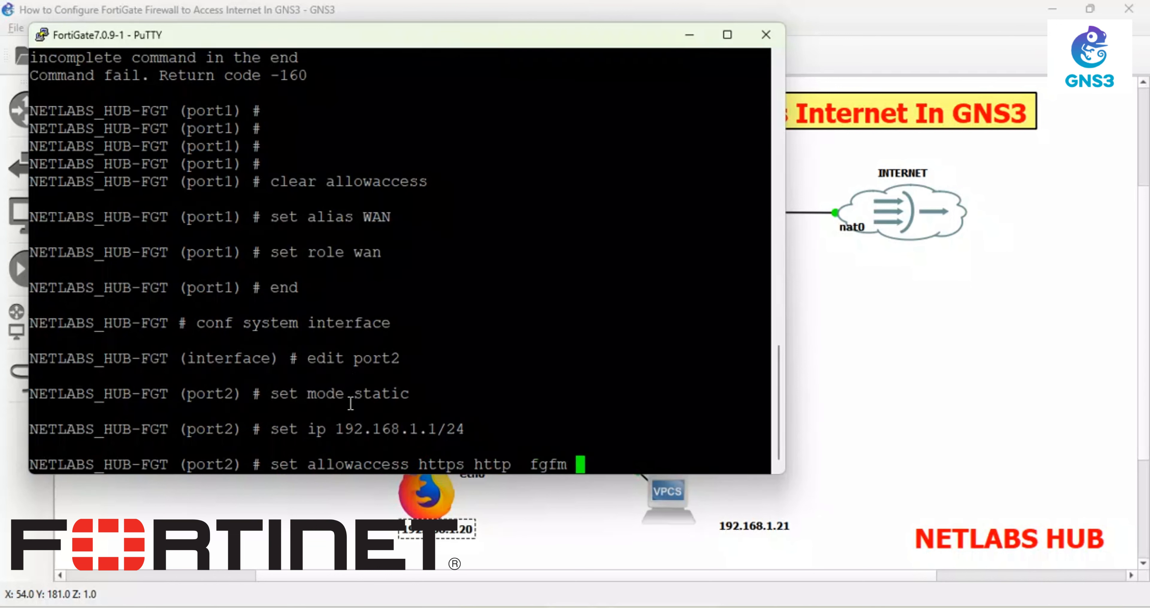
type("ssh ping")
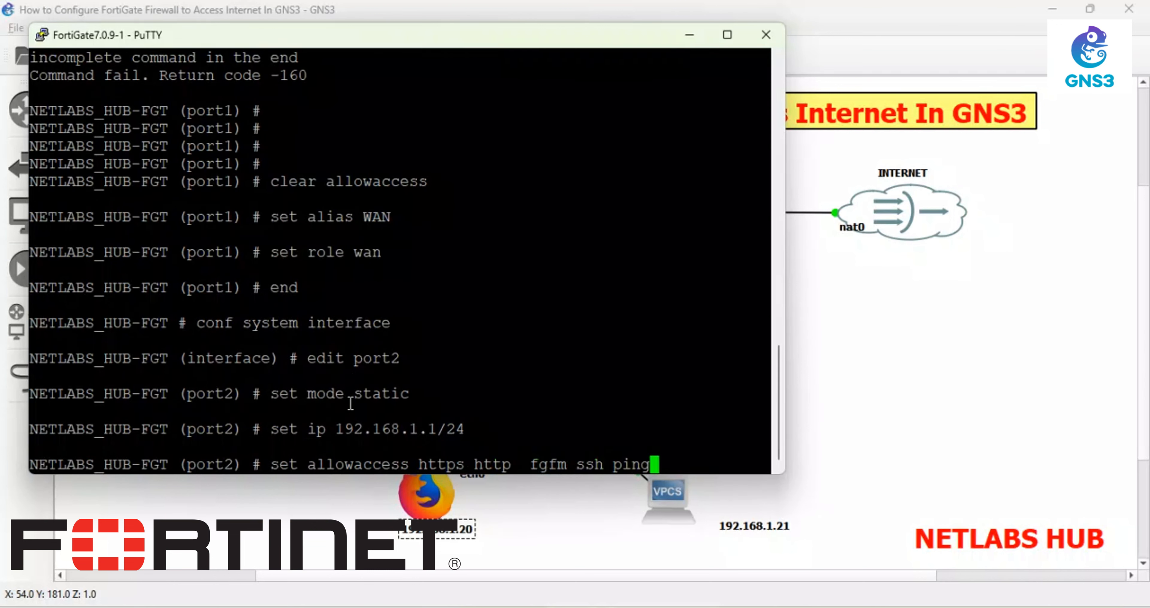
key("Return")
type("set")
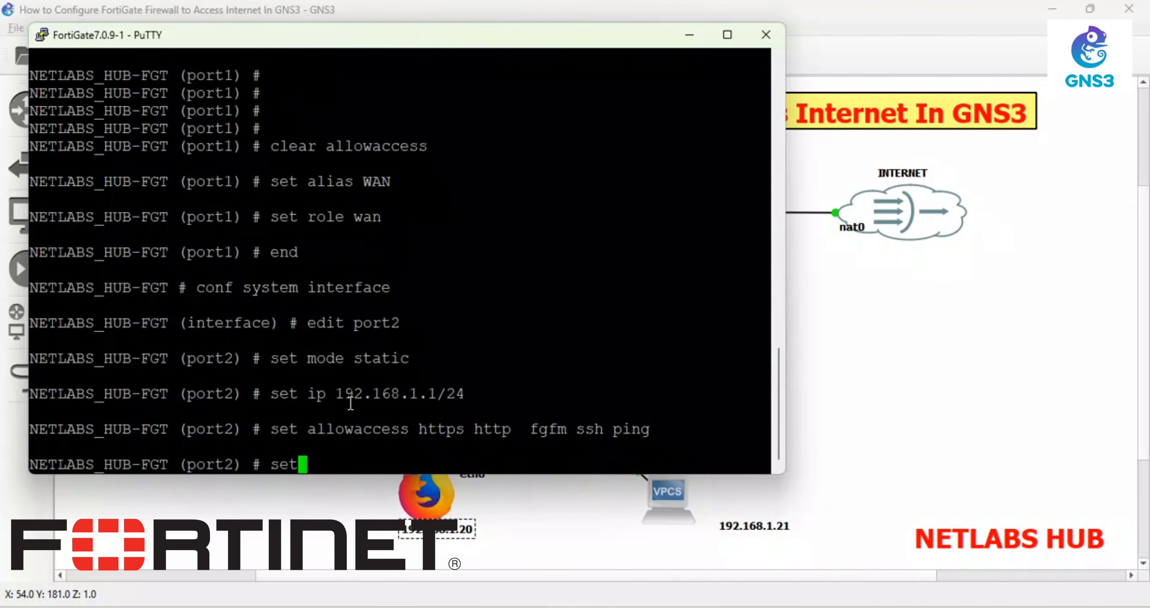
type(" alias LAN")
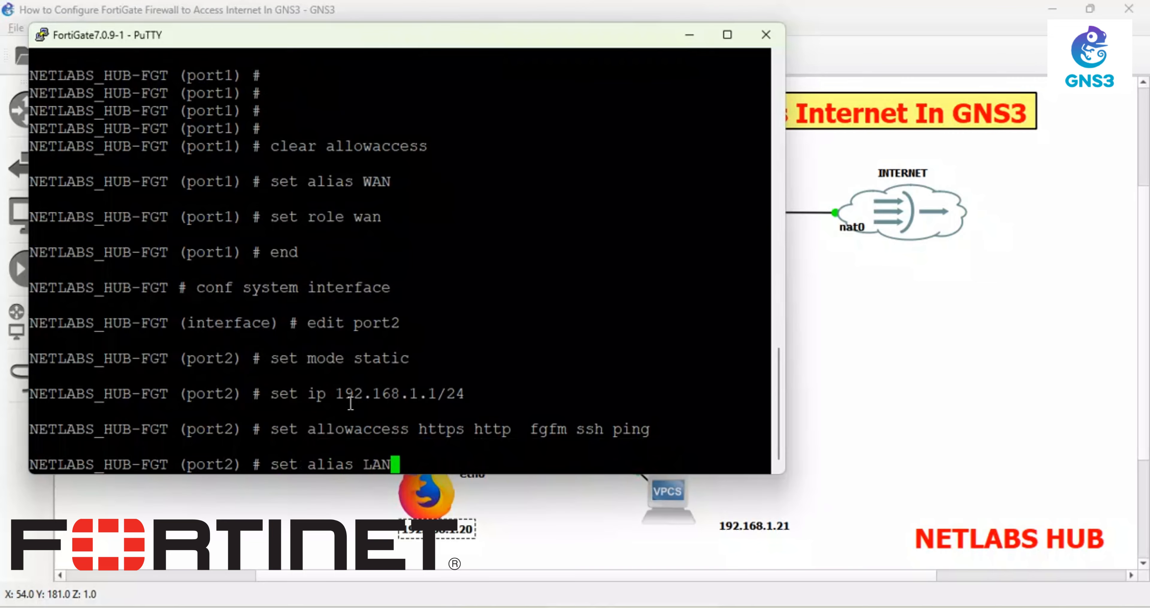
key("Return")
type("set")
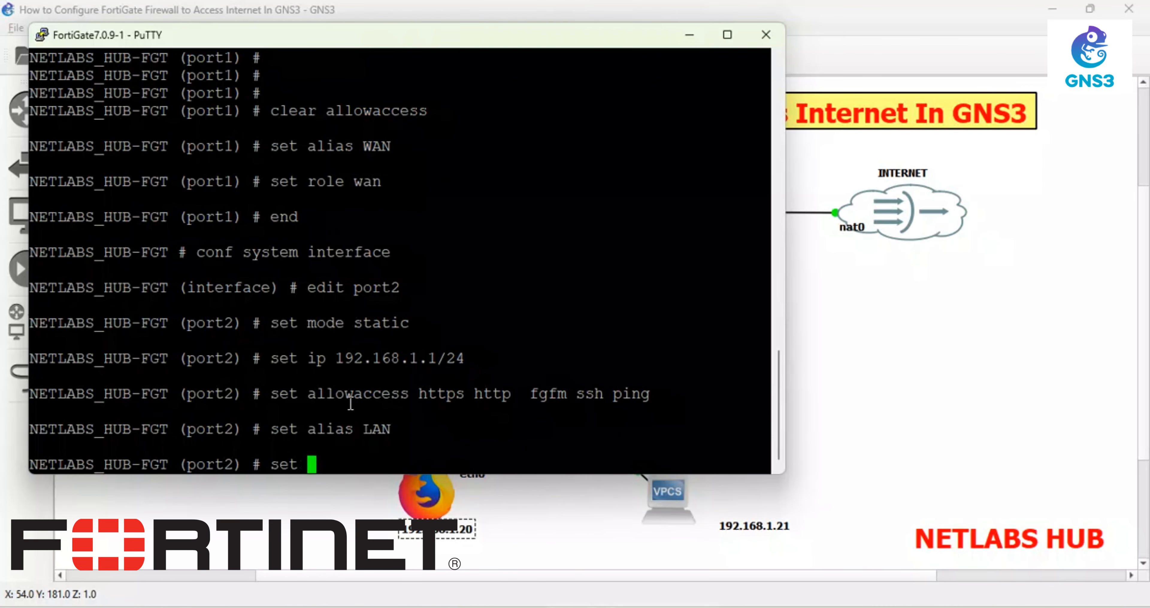
type(" role lan")
key("Return")
key("Return")
type("end")
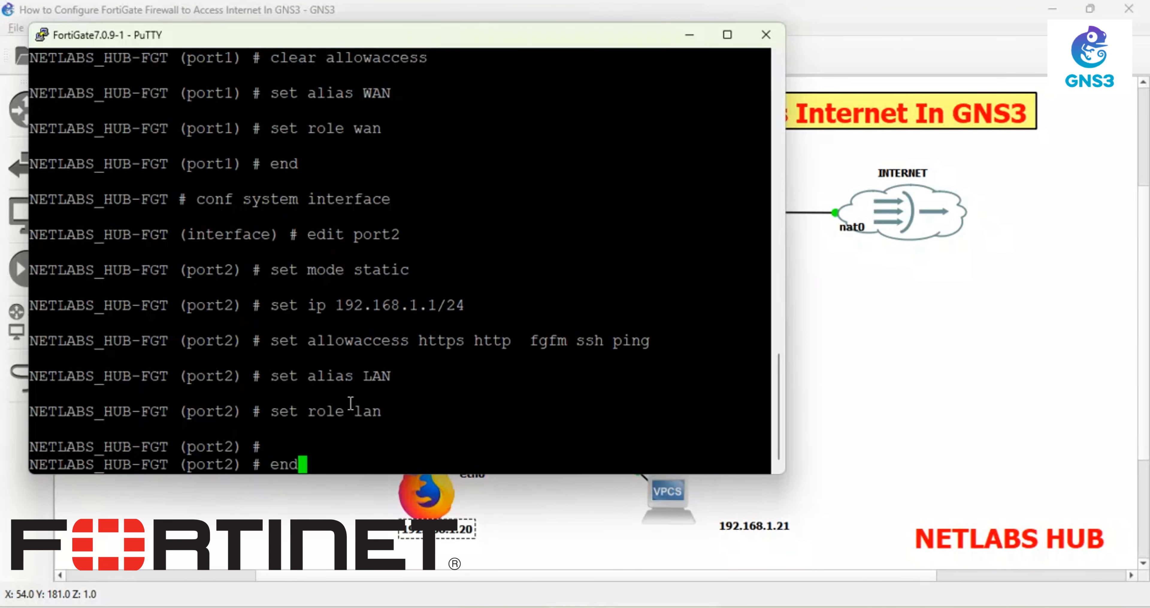
key("Return")
key("Return")
key("Return")
key("Return")
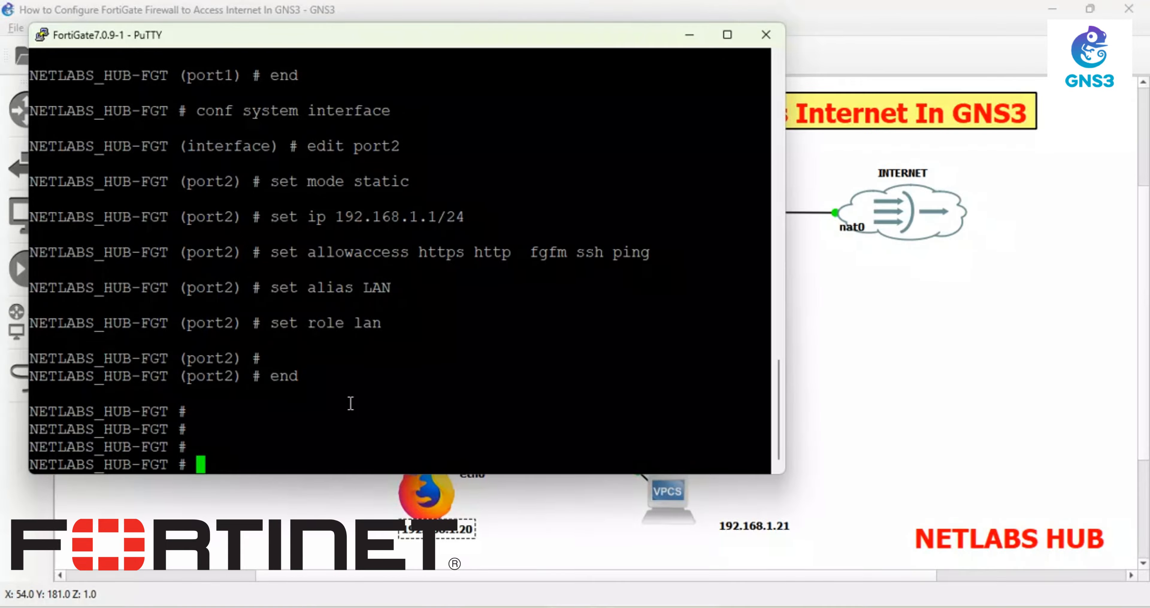
type("config router static")
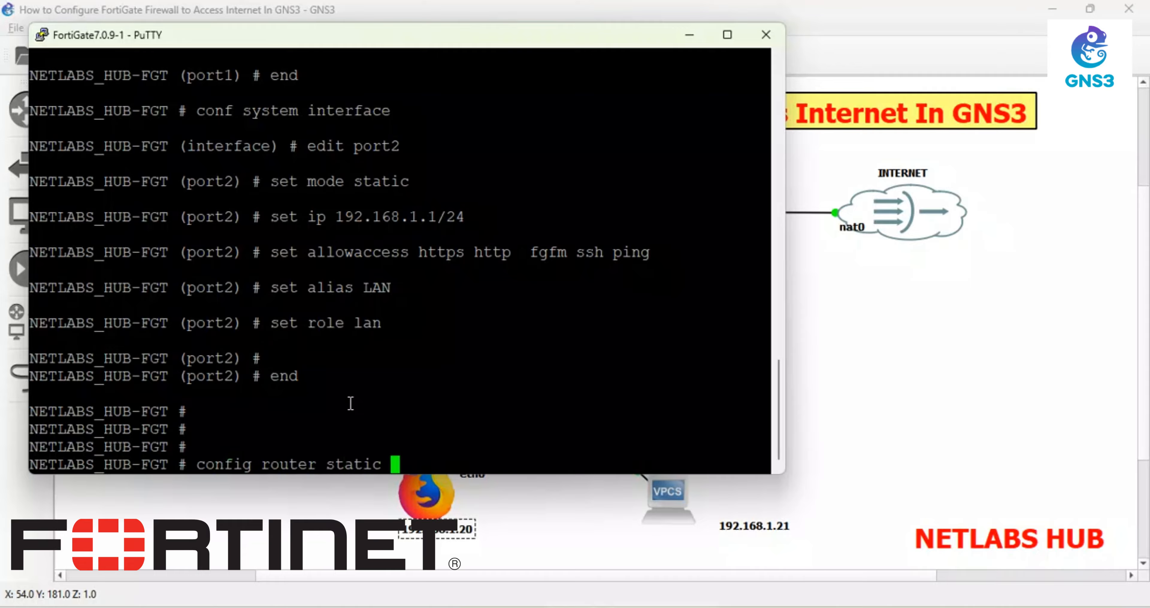
- Create static route entry 1 with destination 0.0.0.0/0
key("Return")
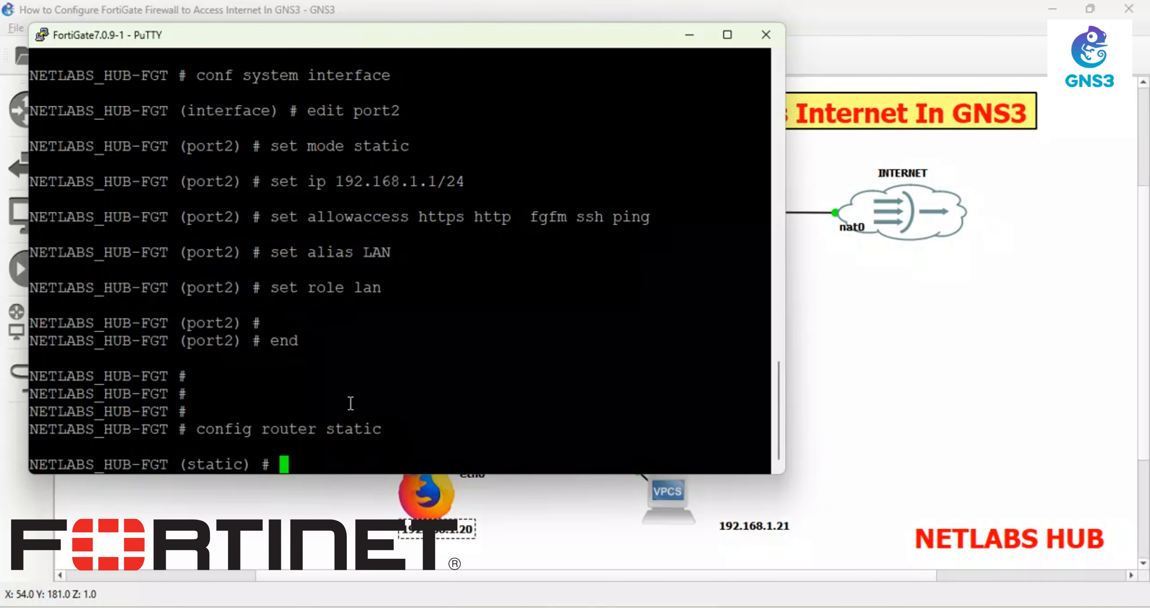
type("edit 1")
key("Return")
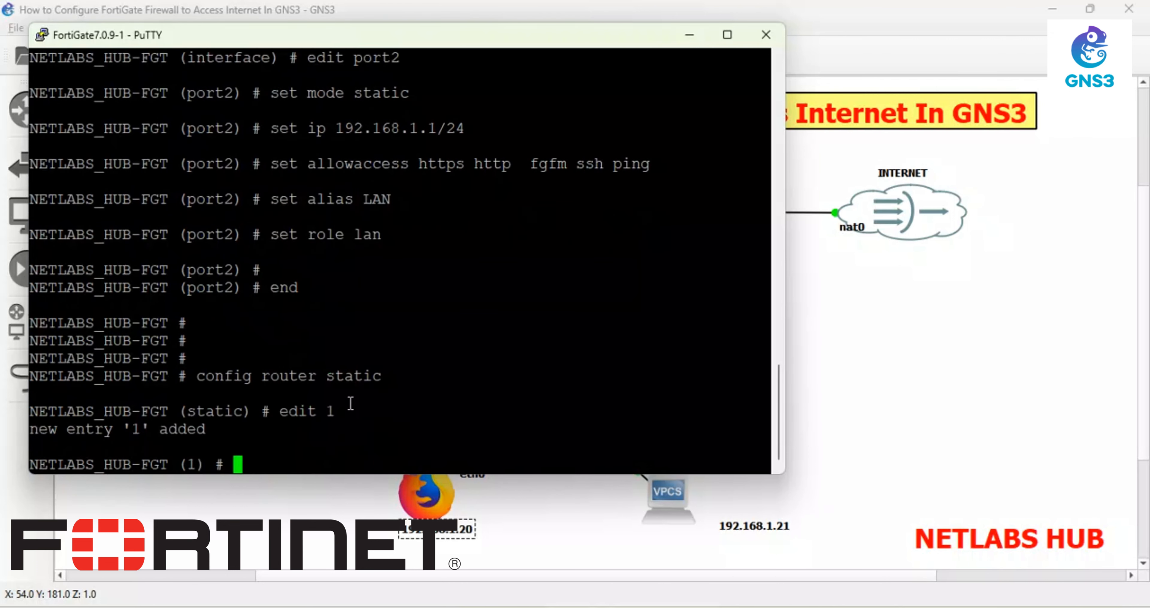
type("set dst")
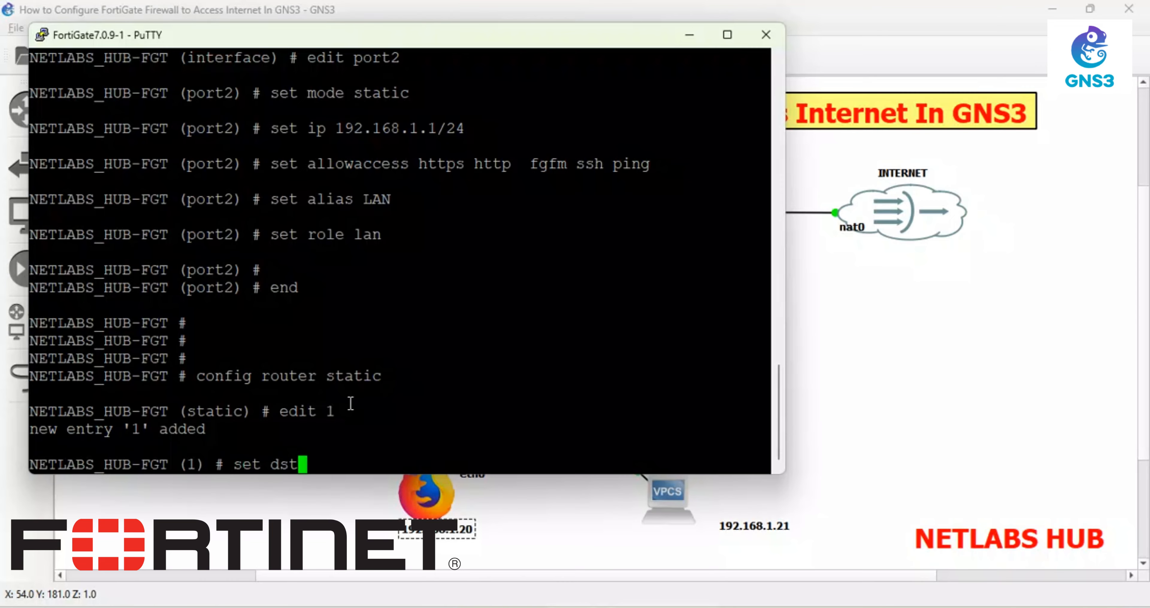
key("question")
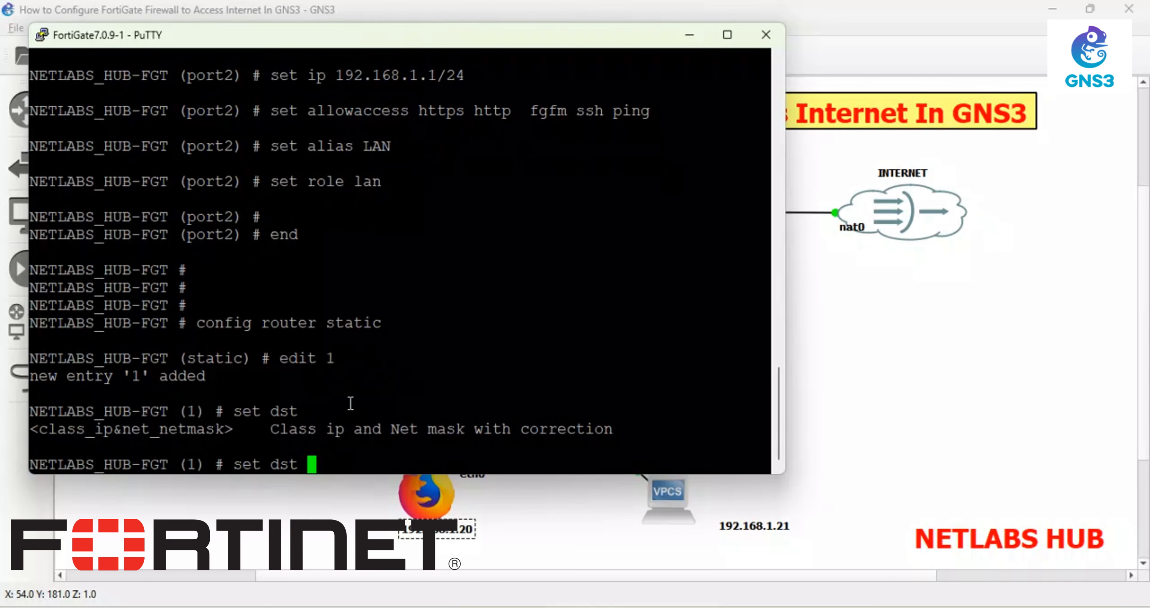
type("0.0.0.0/0")
key("Return")
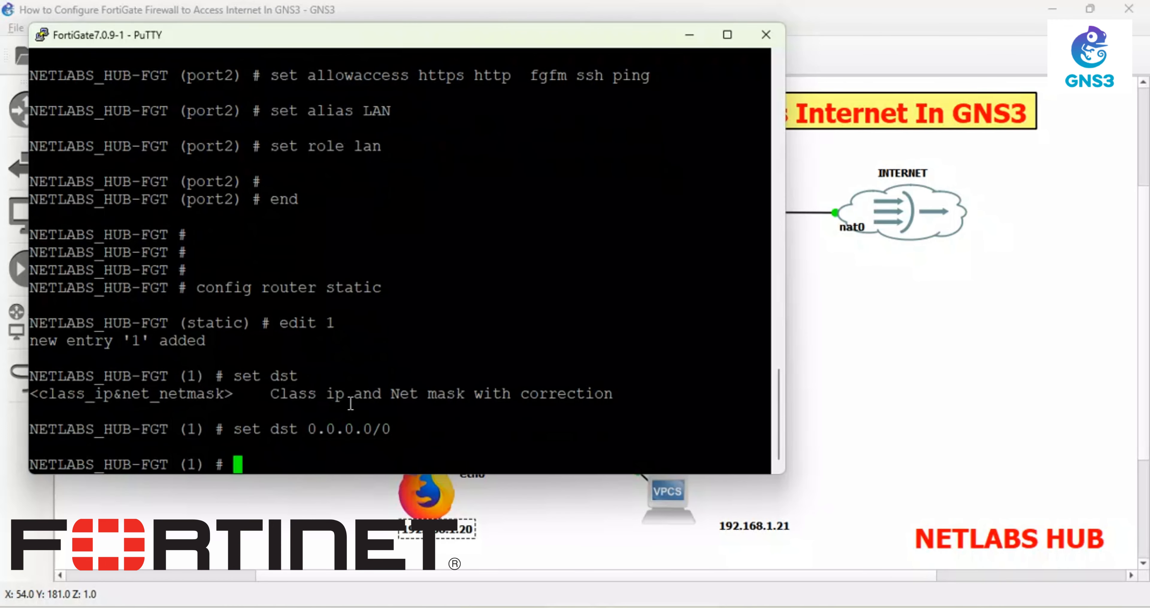
- Set the route's gateway to 192.168.122.1 and device port1, then end
type("set gateway")
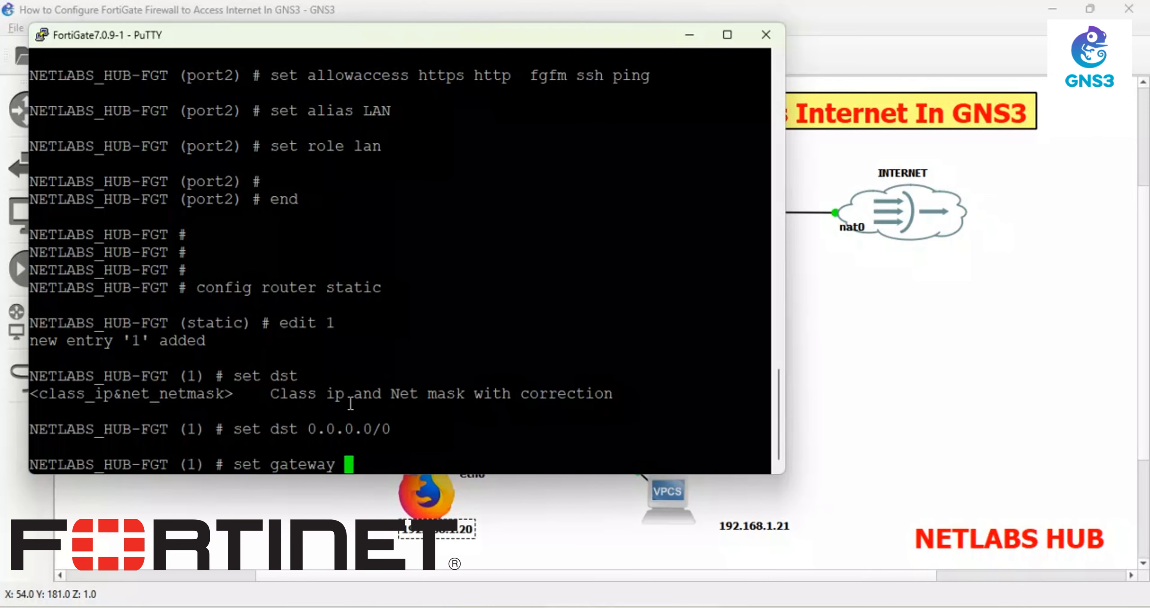
key("question")
type("192.168")
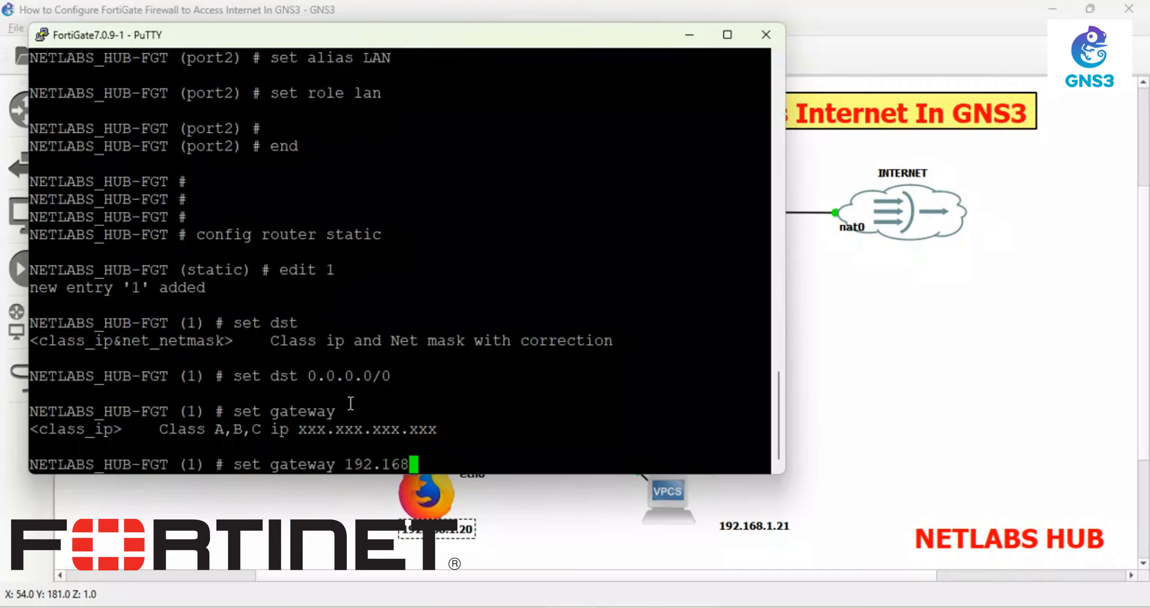
key("BackSpace")
key("BackSpace")
key("BackSpace")
key("BackSpace")
key("BackSpace")
key("BackSpace")
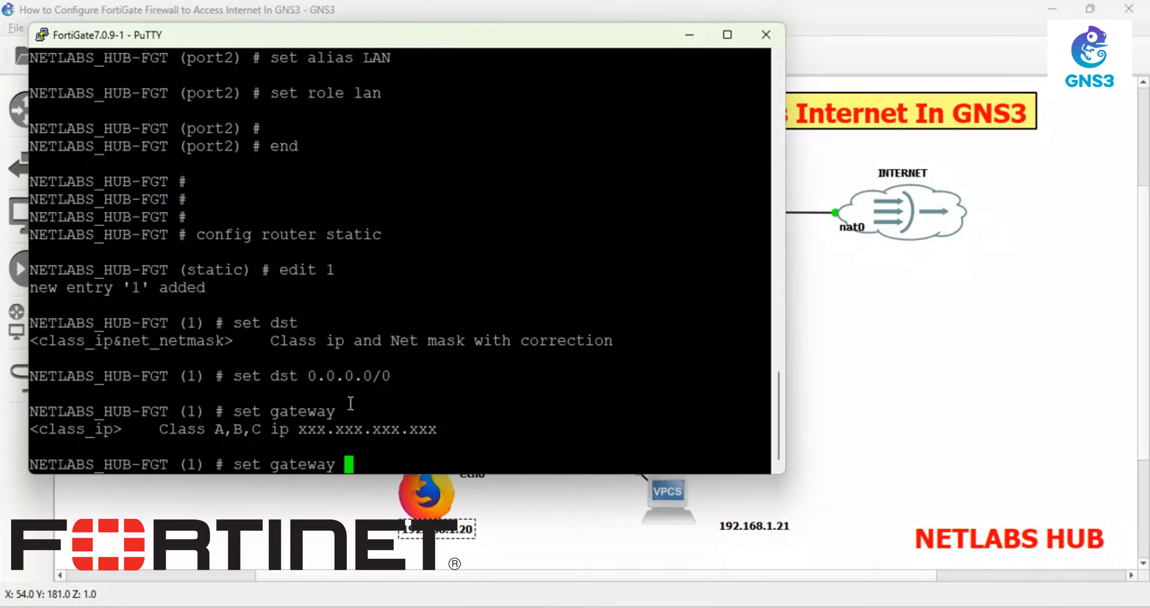
type("192.168.122.1")
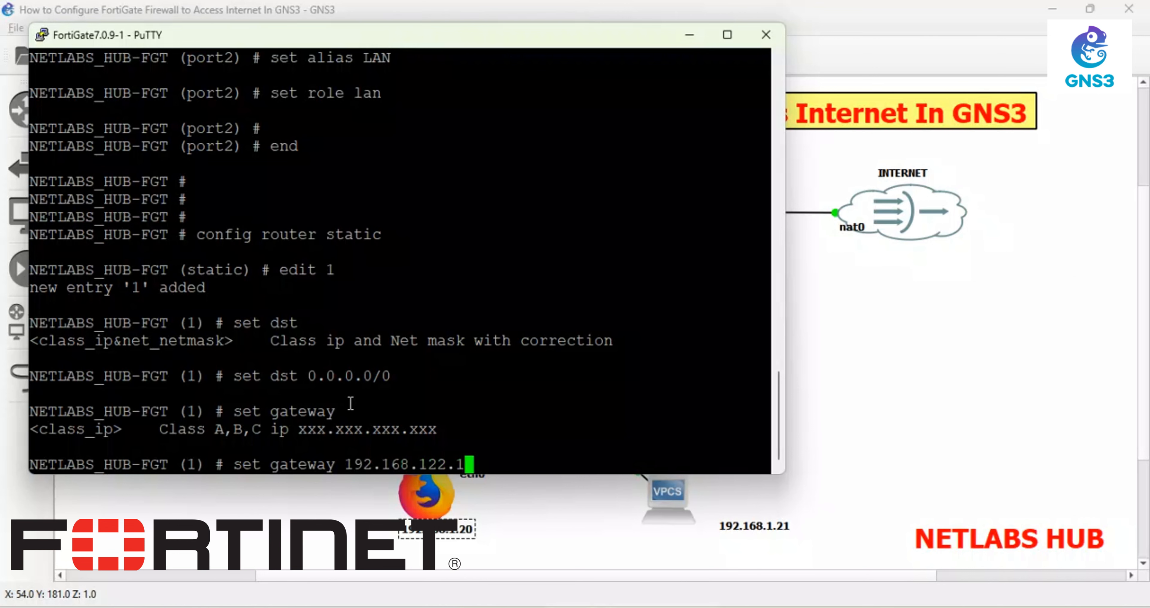
key("Return")
type("set d")
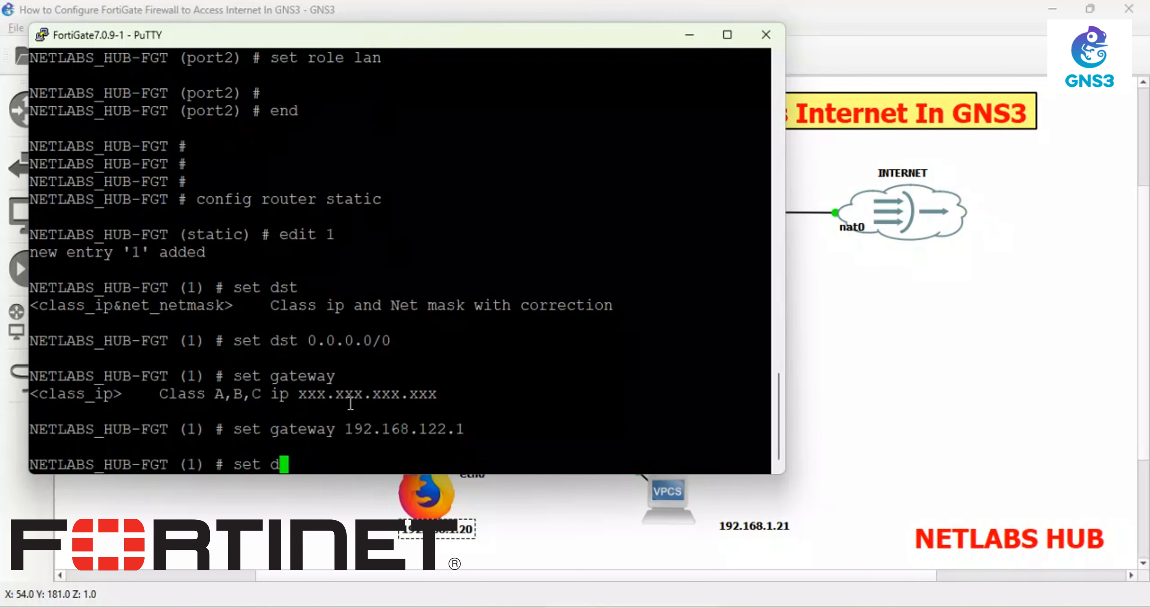
type("evice port1")
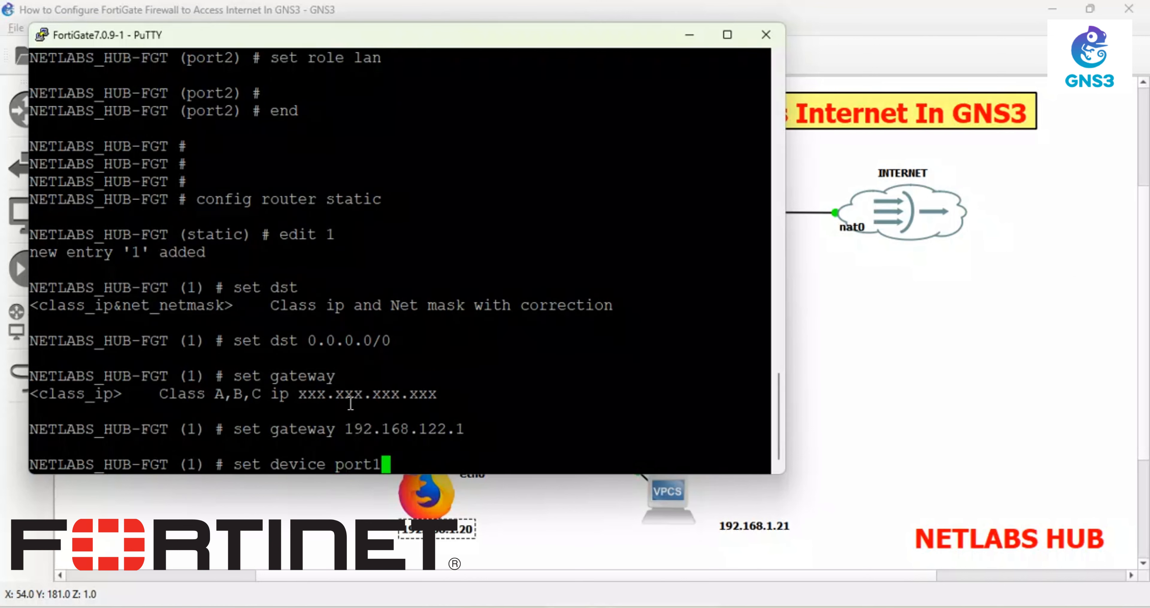
key("Return")
type("end")
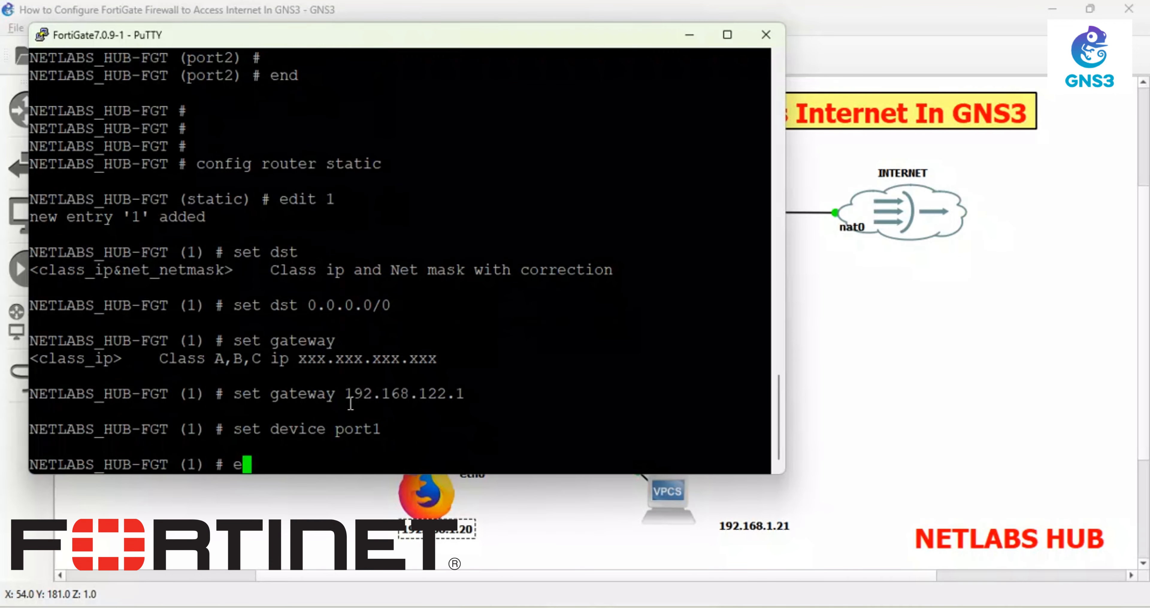
key("Return")
key("Return")
key("Return")
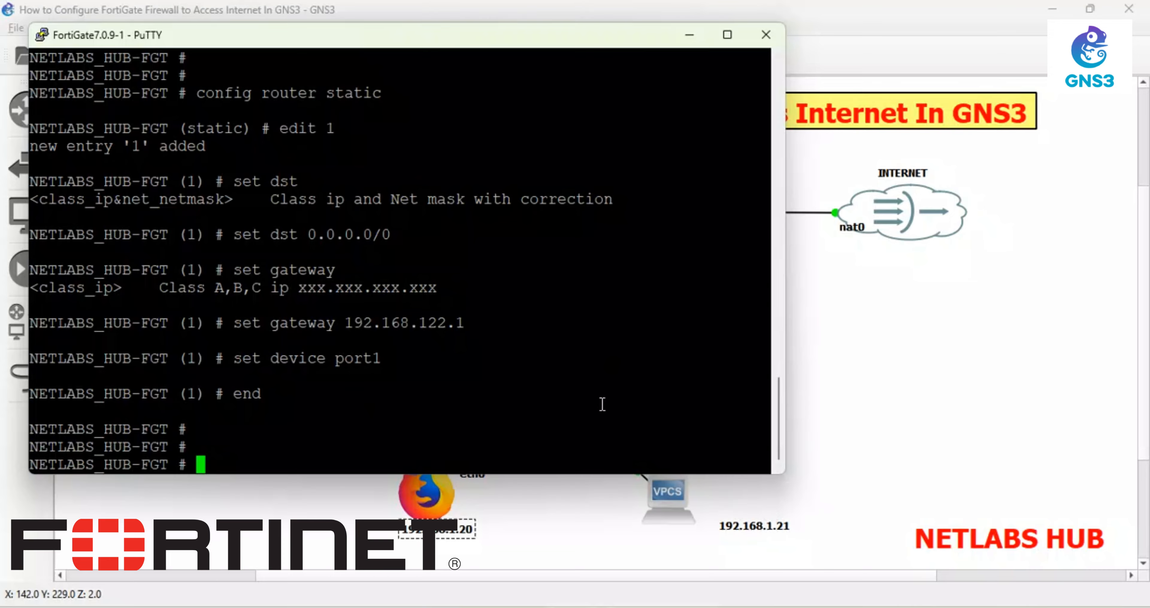
- Run execute ping 192.168.1.1 (5/5 replies, 0% loss), then minimize PuTTY
type("executep")
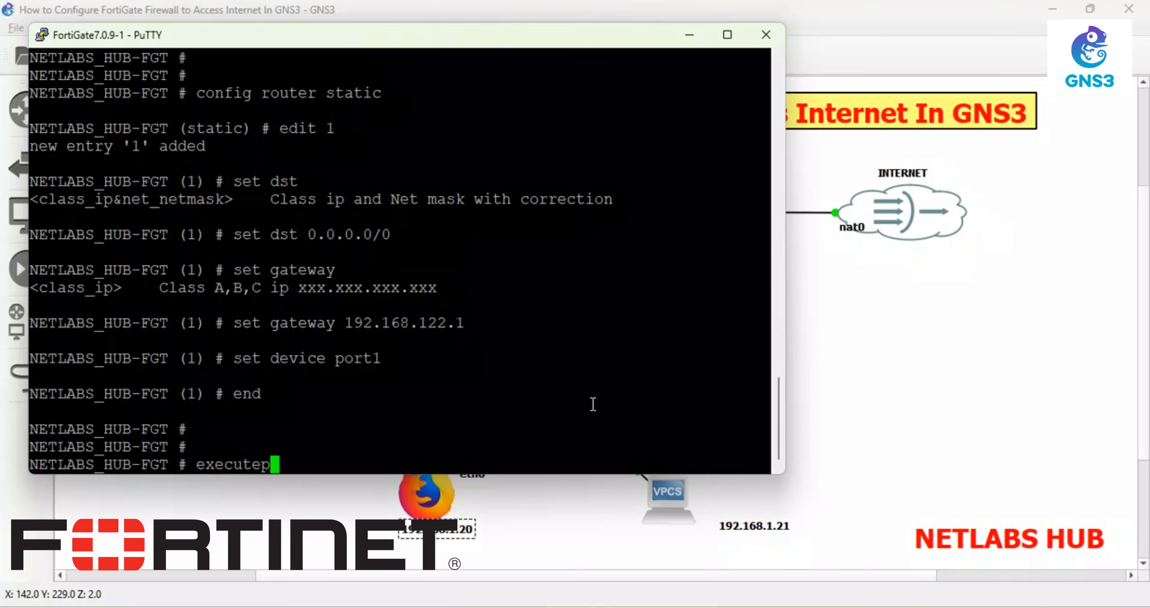
key("BackSpace")
type("ping")
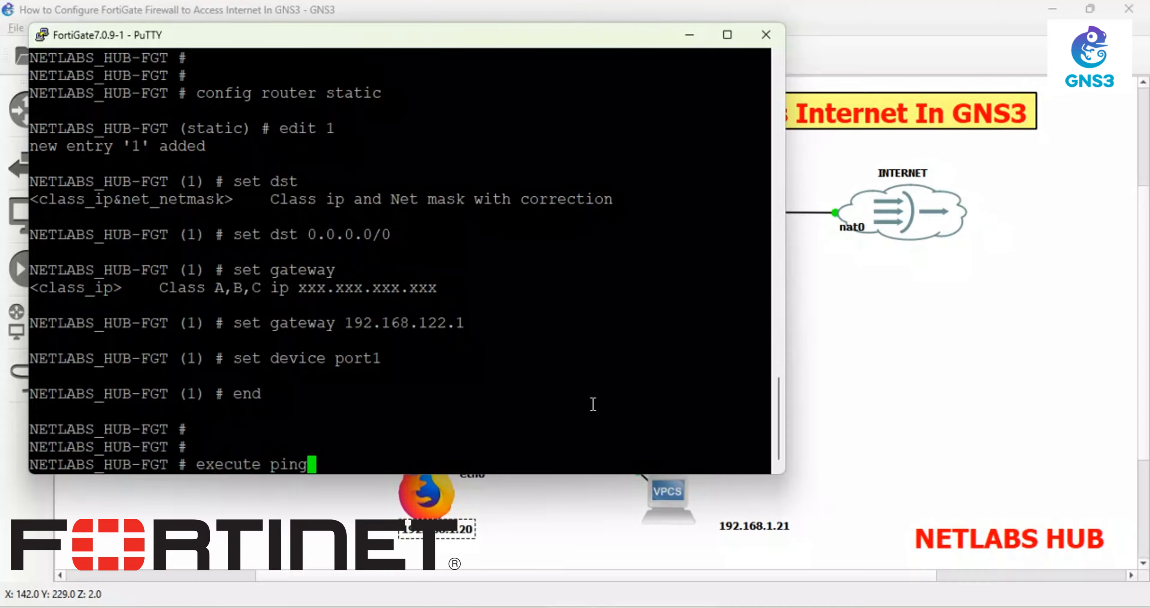
type(" 192.1")
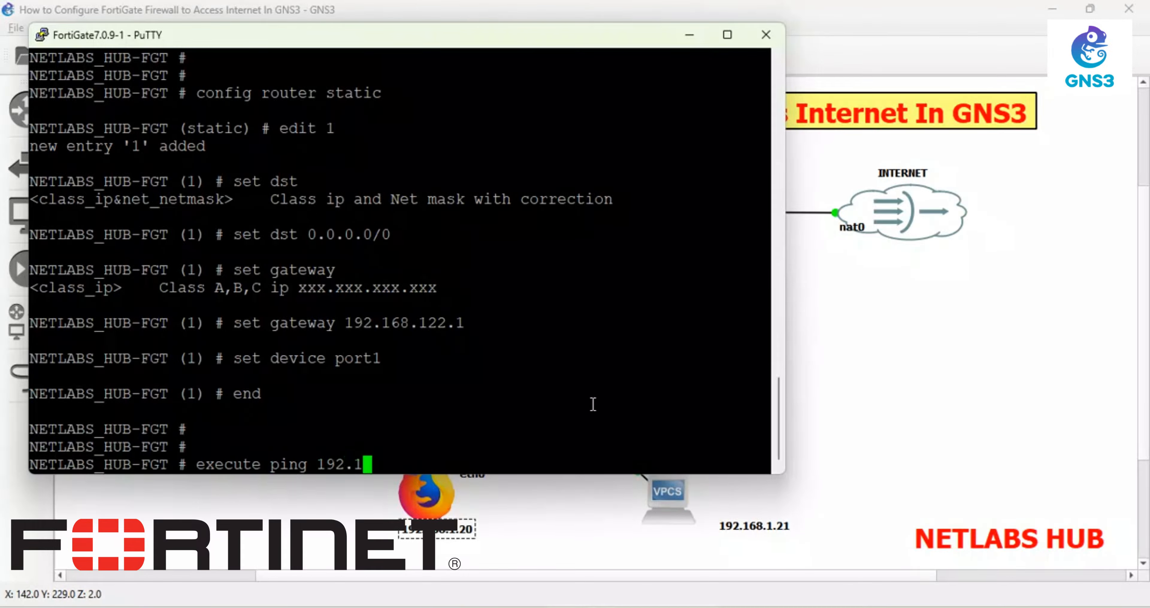
type("68.1.1")
key("Return")
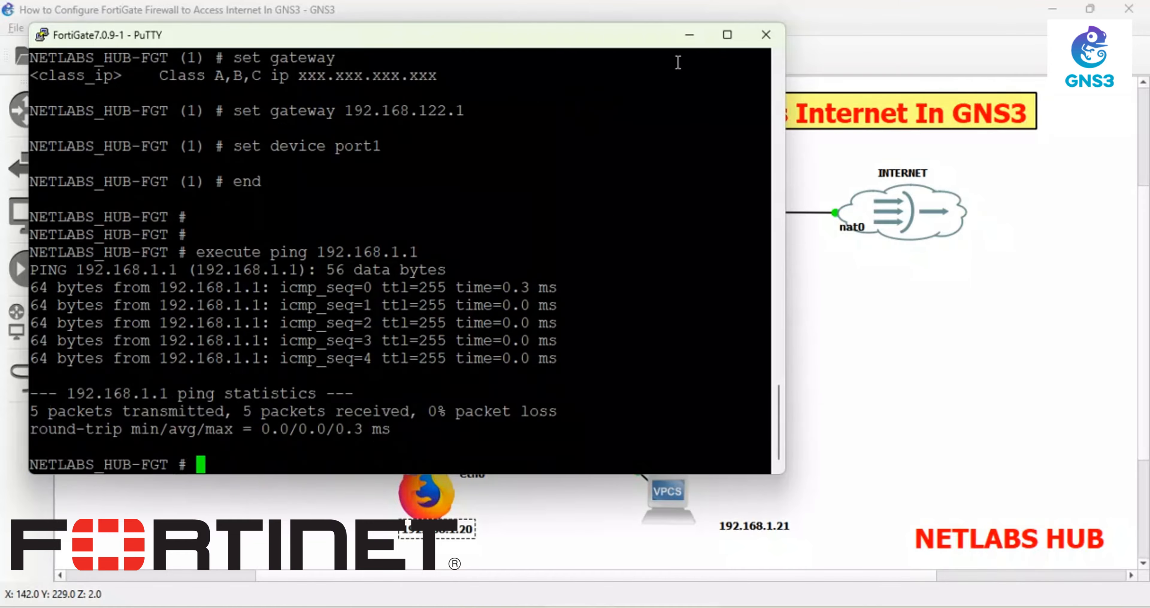
left_click(690, 36)
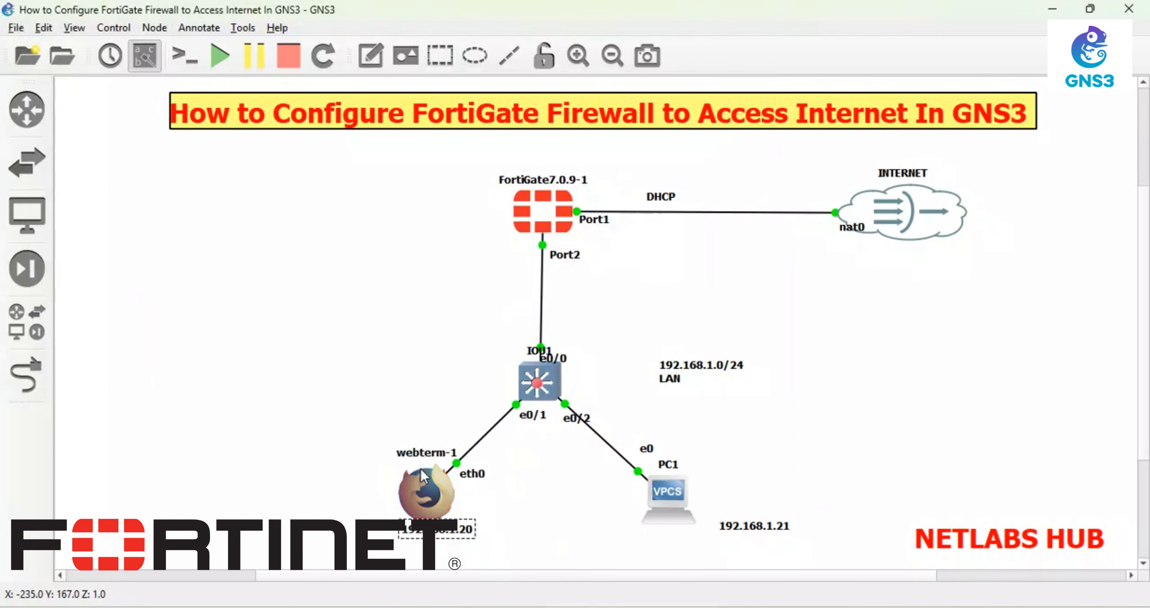
- Open webterm-1's desktop console and launch a terminal from its start menu
right_click(420, 482)
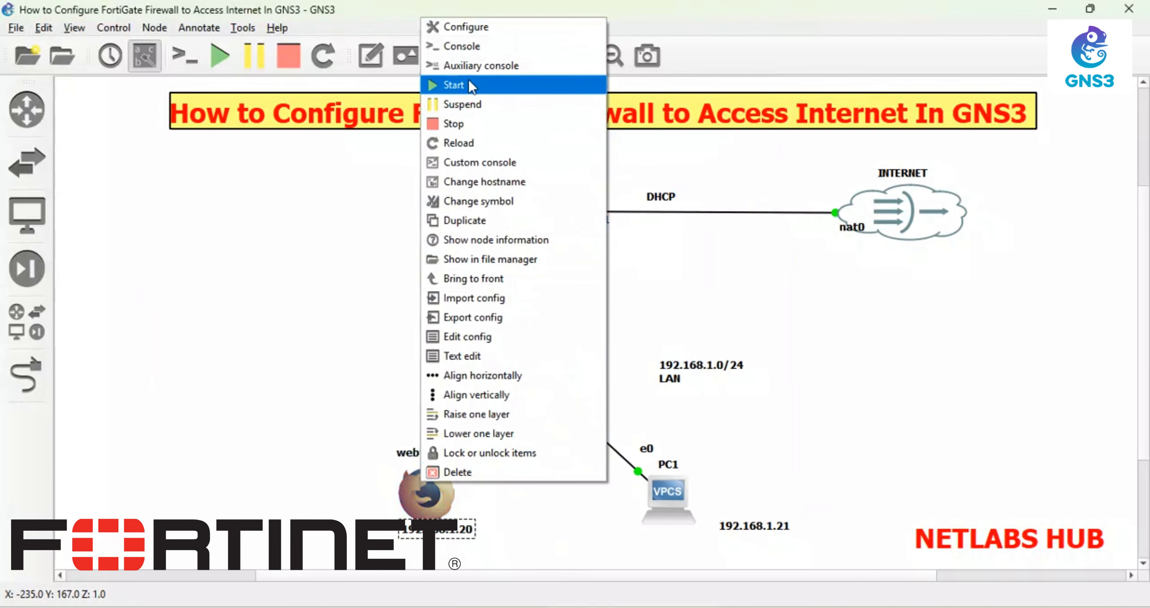
left_click(456, 45)
scroll(1138, 286, "down", 3)
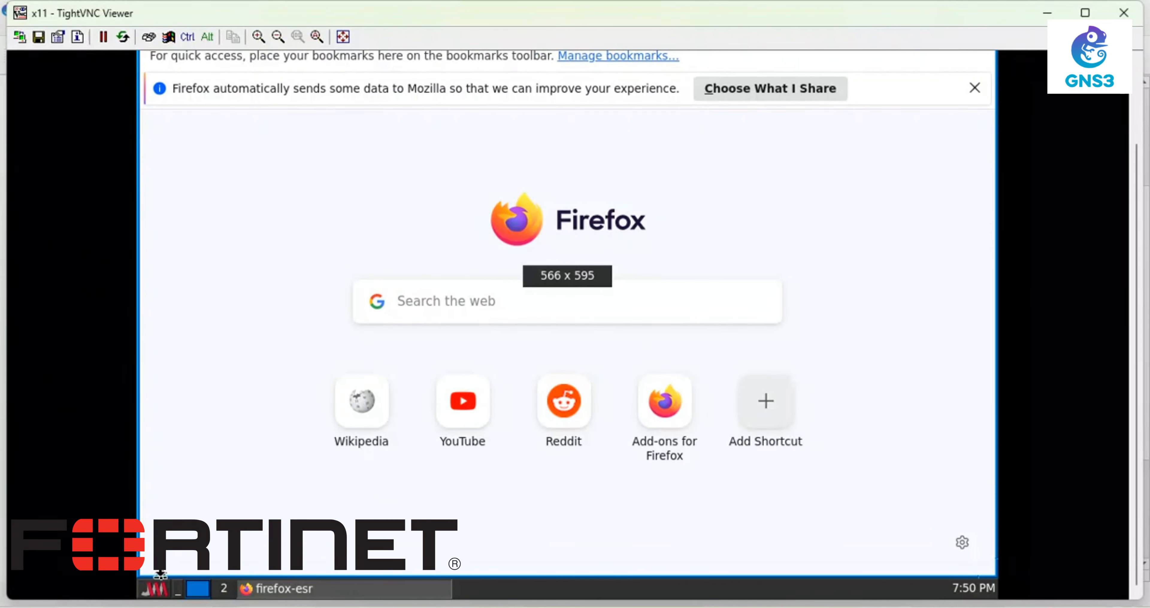
left_click(154, 588)
left_click(178, 490)
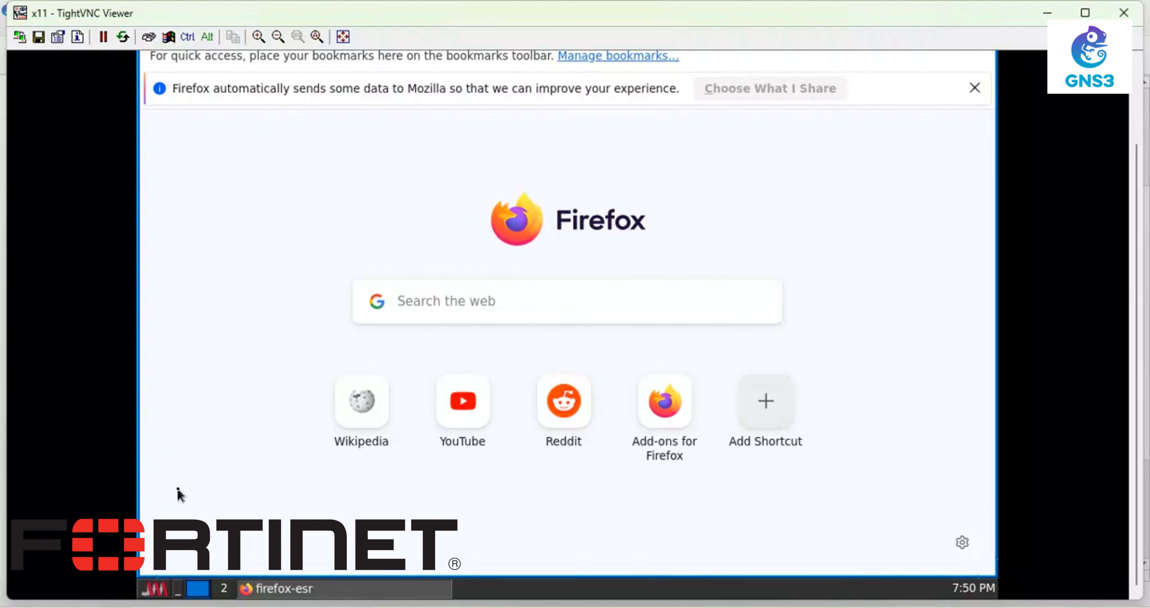
- Run ip ad to see eth0 has no IPv4 address, then minimize TightVNC
scroll(1141, 332, "up", 3)
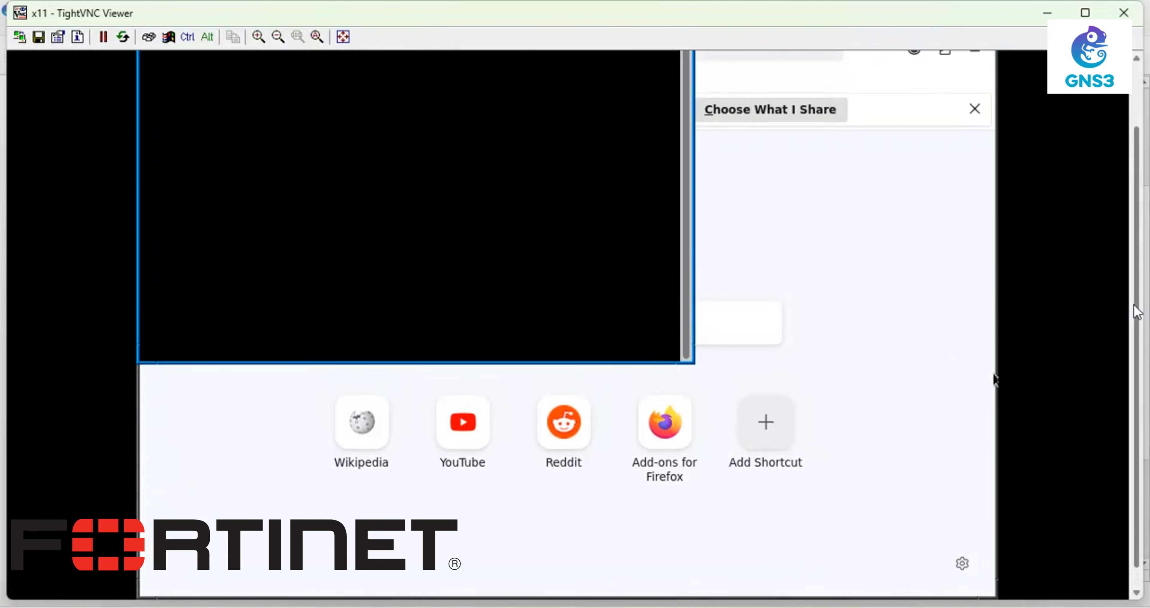
type("ip ad")
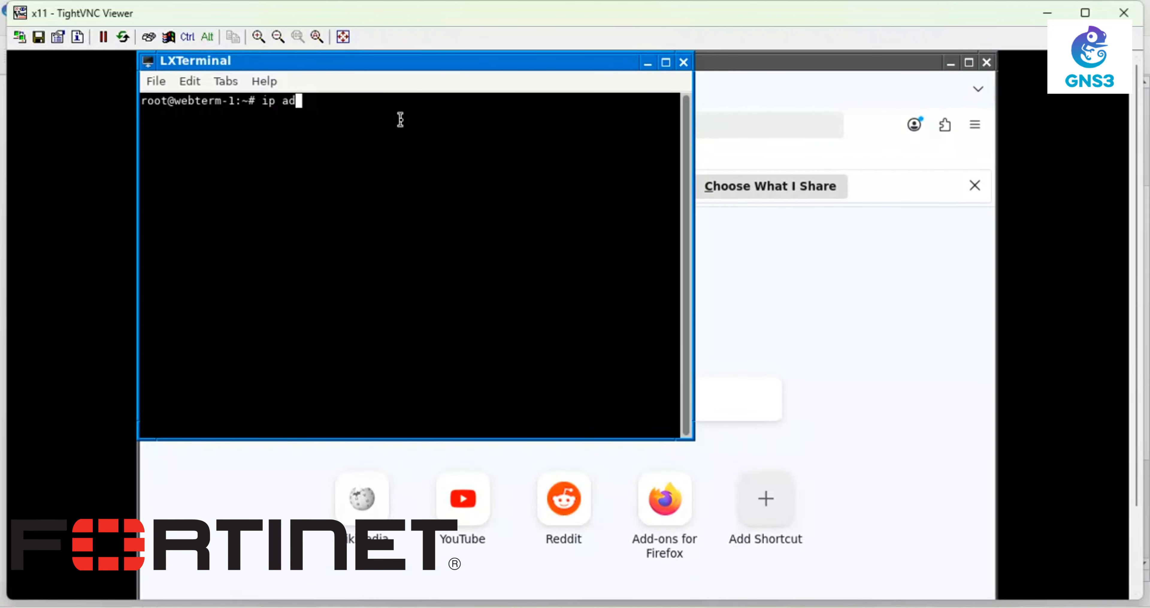
key("Return")
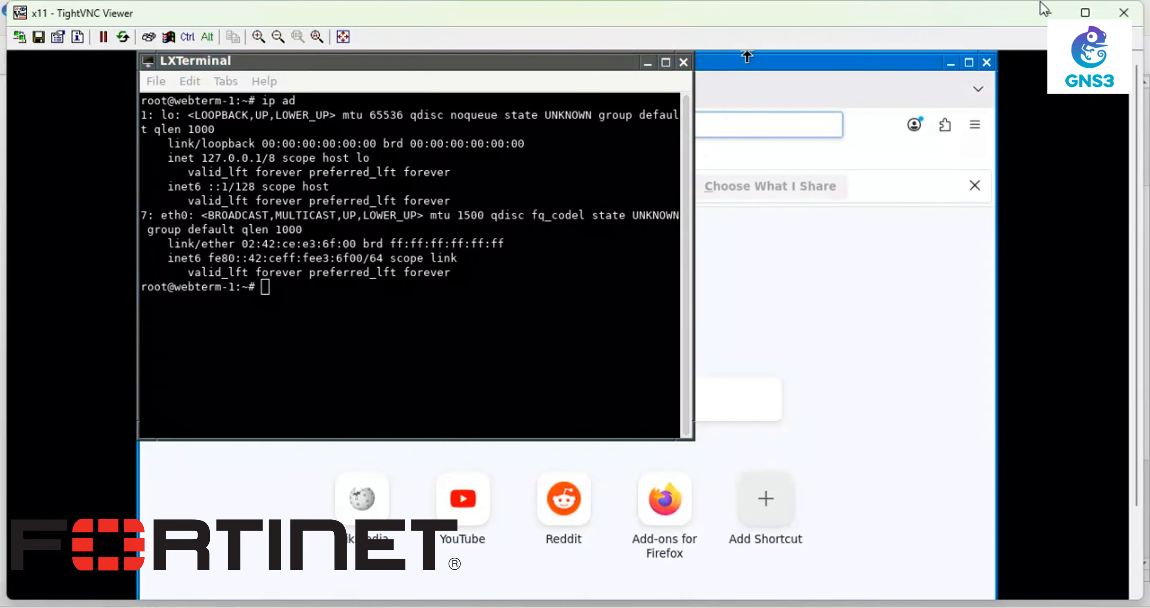
left_click(1047, 12)
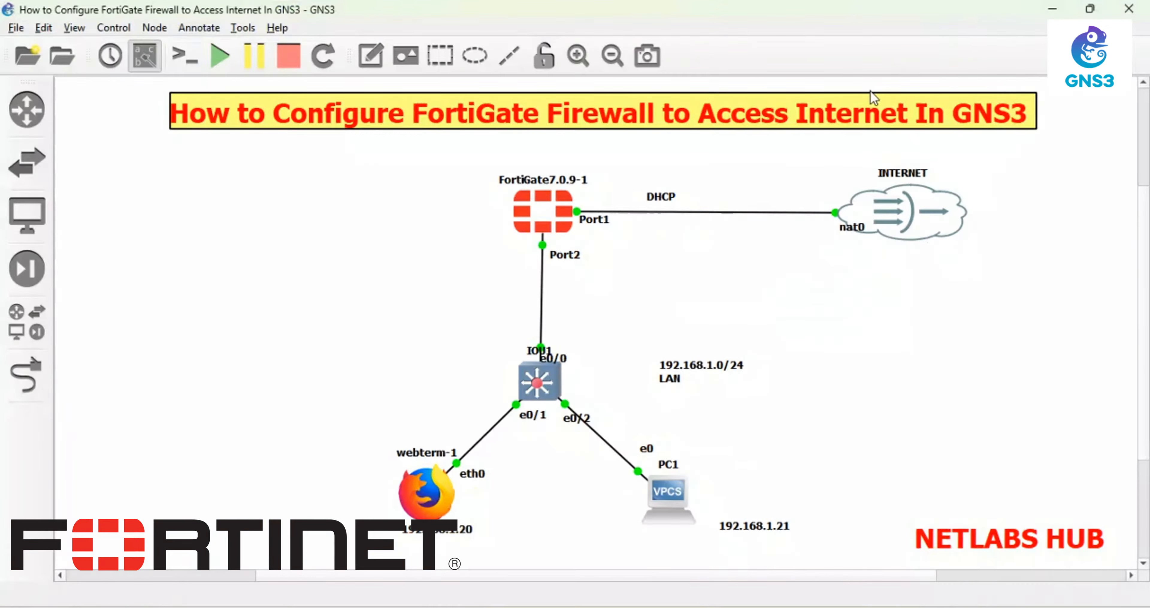
right_click(427, 505)
left_click(470, 416)
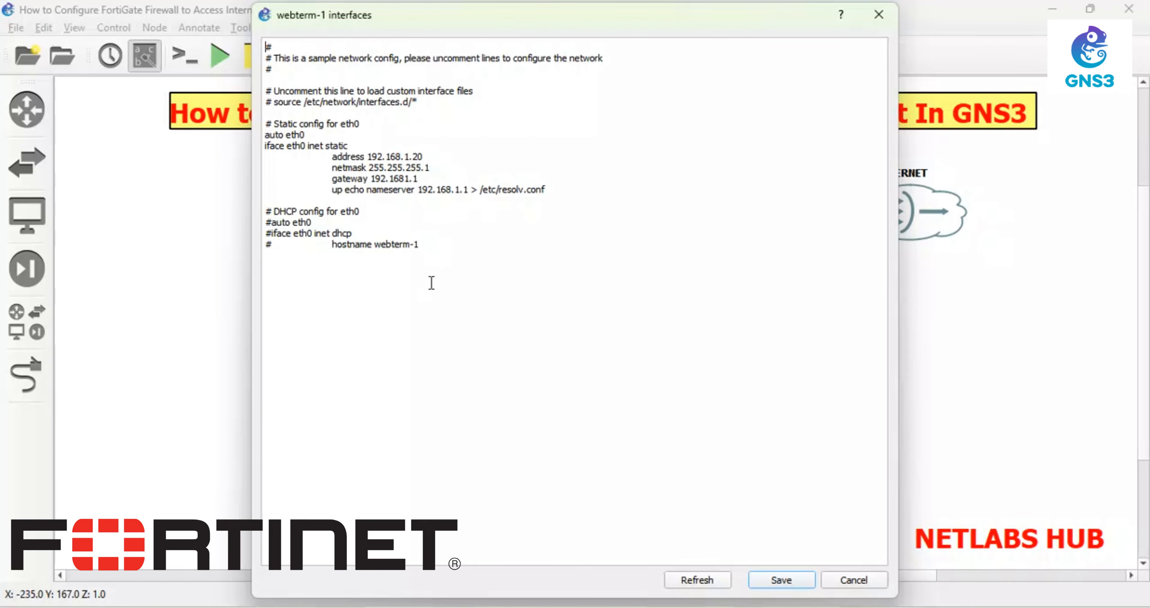
left_click(774, 581)
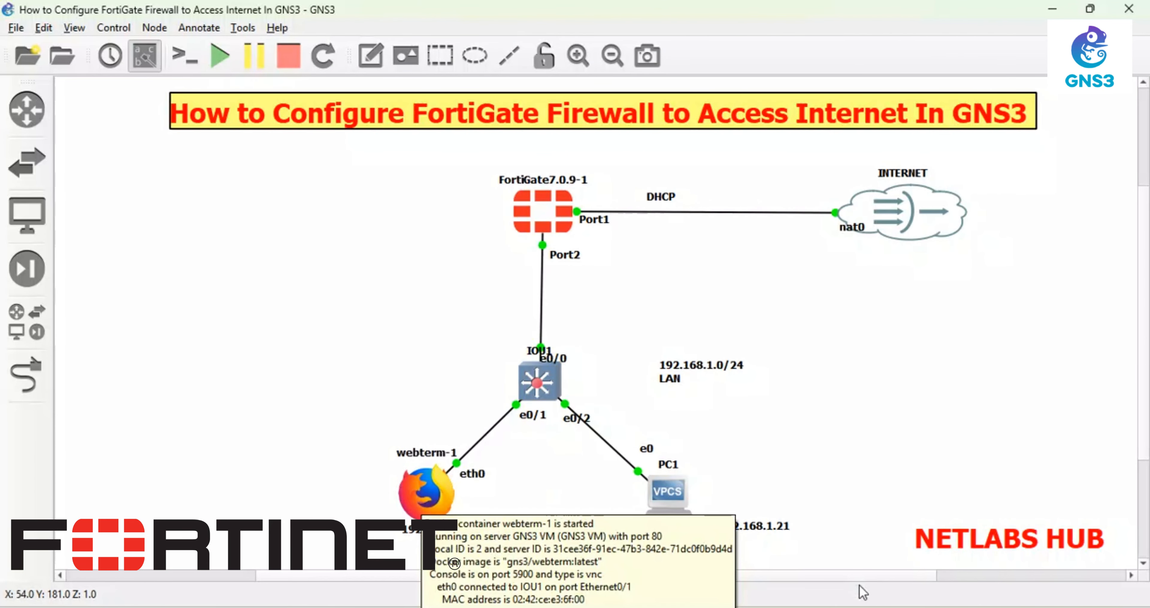
- Rerun ip ad in webterm-1's terminal, run clear, then close the terminal
double_click(422, 508)
left_click(424, 333)
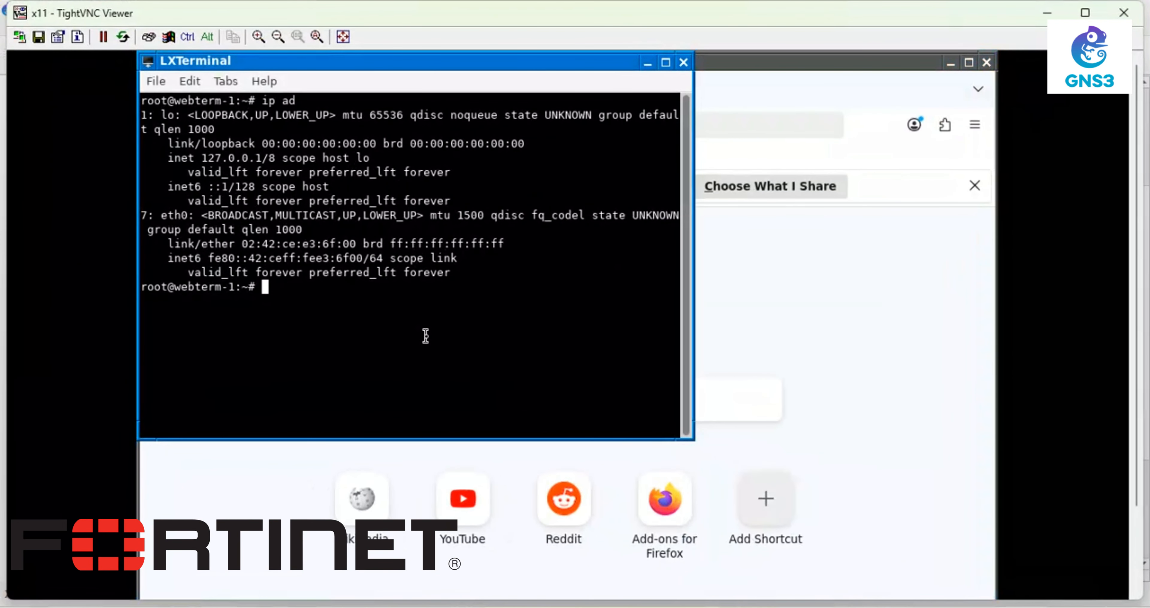
type("ip ad")
key("Return")
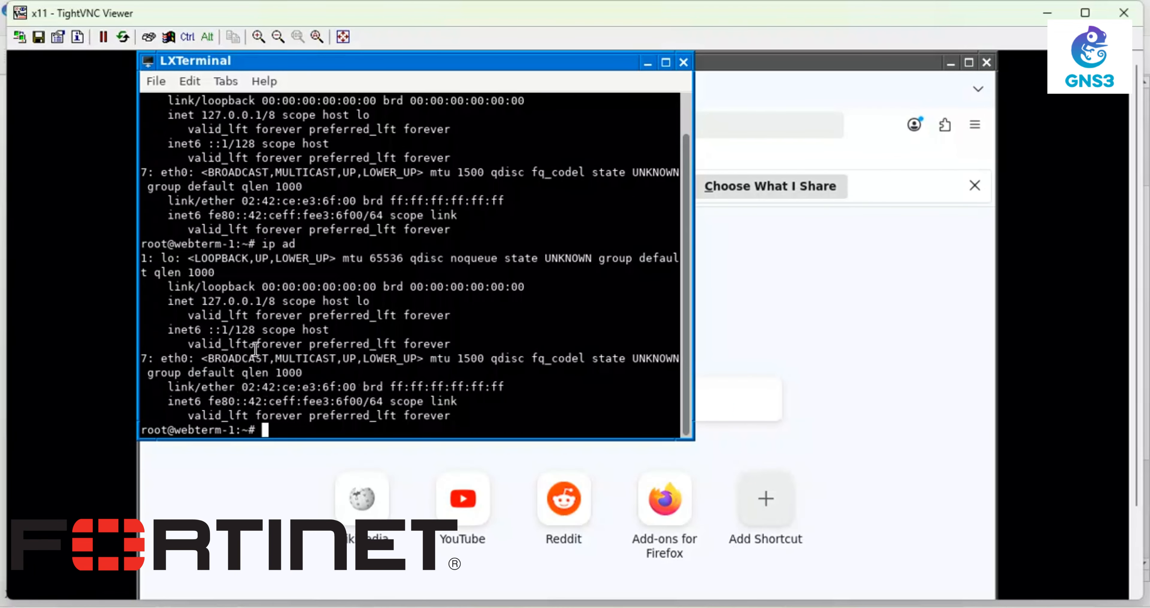
type("clear")
key("Return")
key("Return")
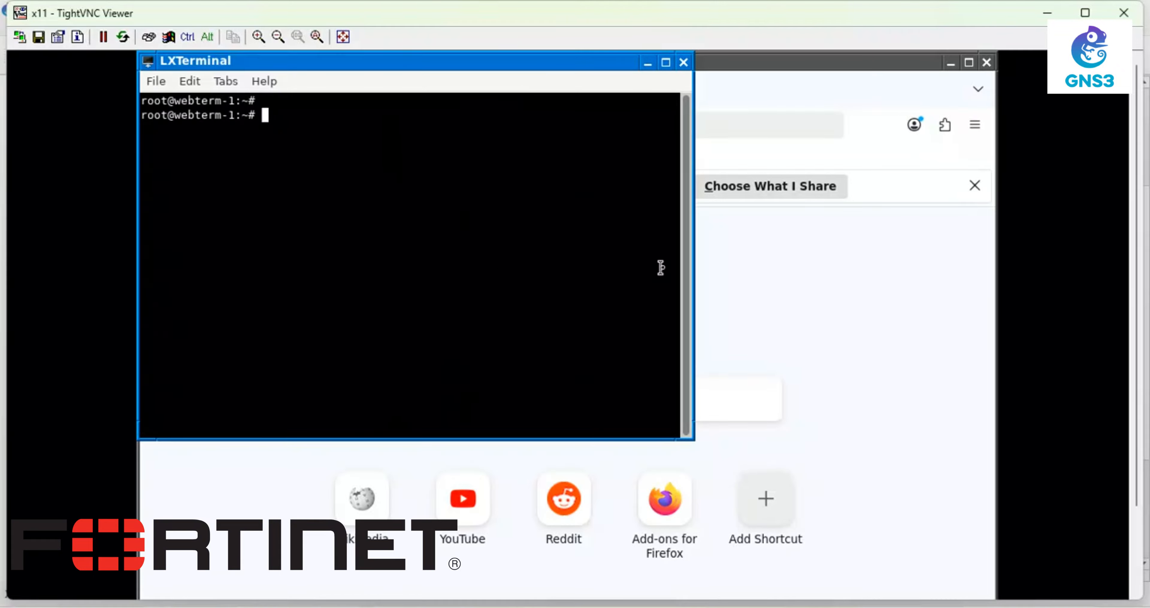
left_click(684, 63)
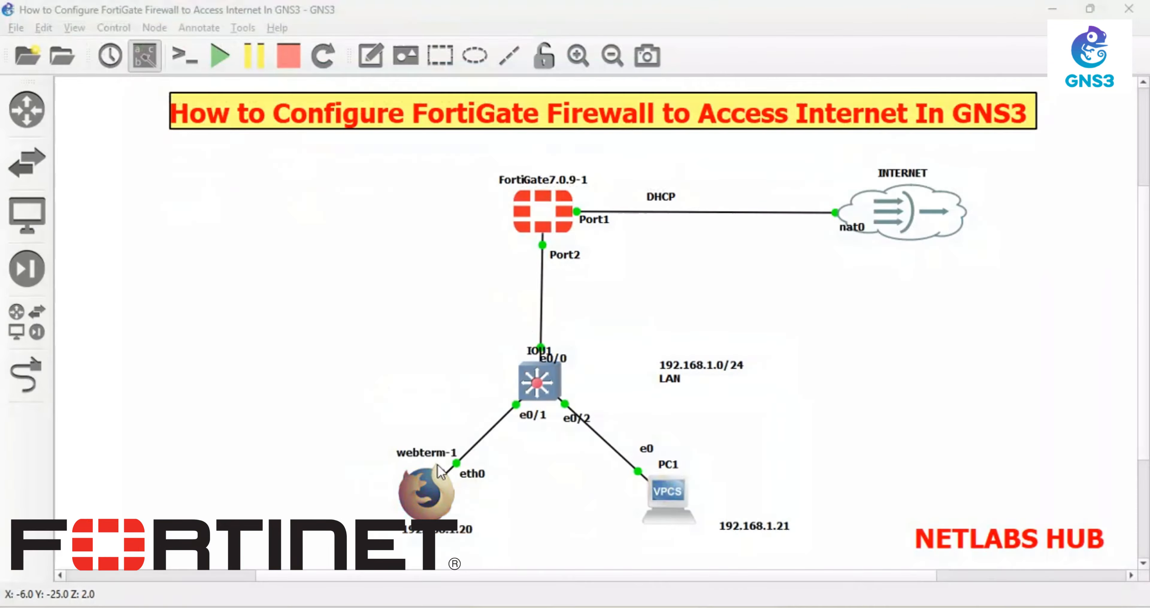
- Stop the webterm-1 node and open its Edit config interfaces file
right_click(440, 474)
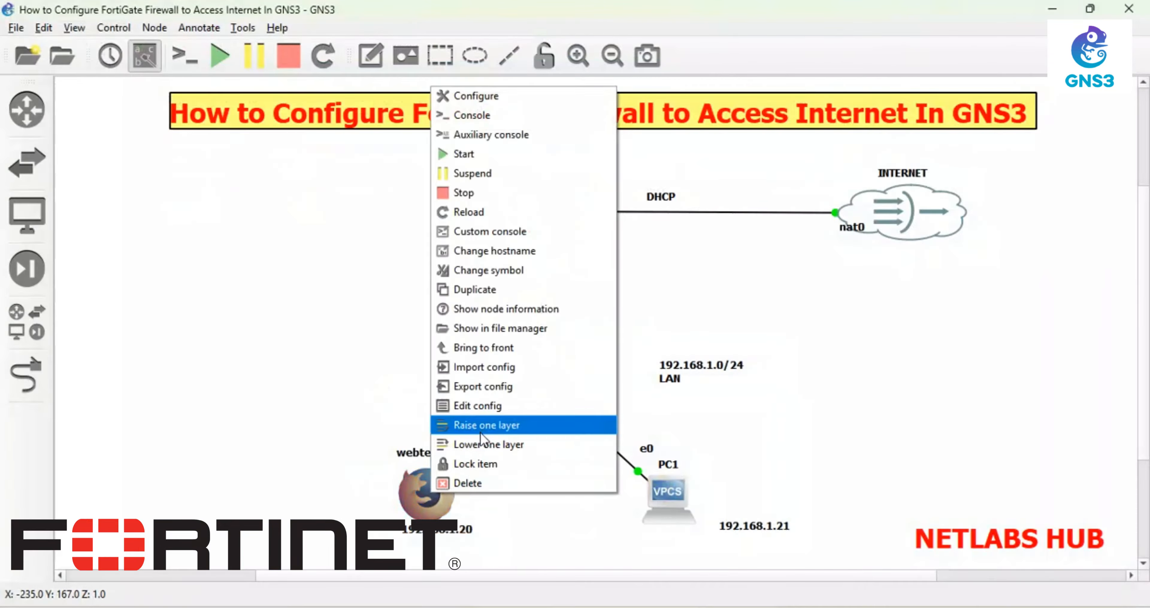
left_click(469, 212)
right_click(428, 494)
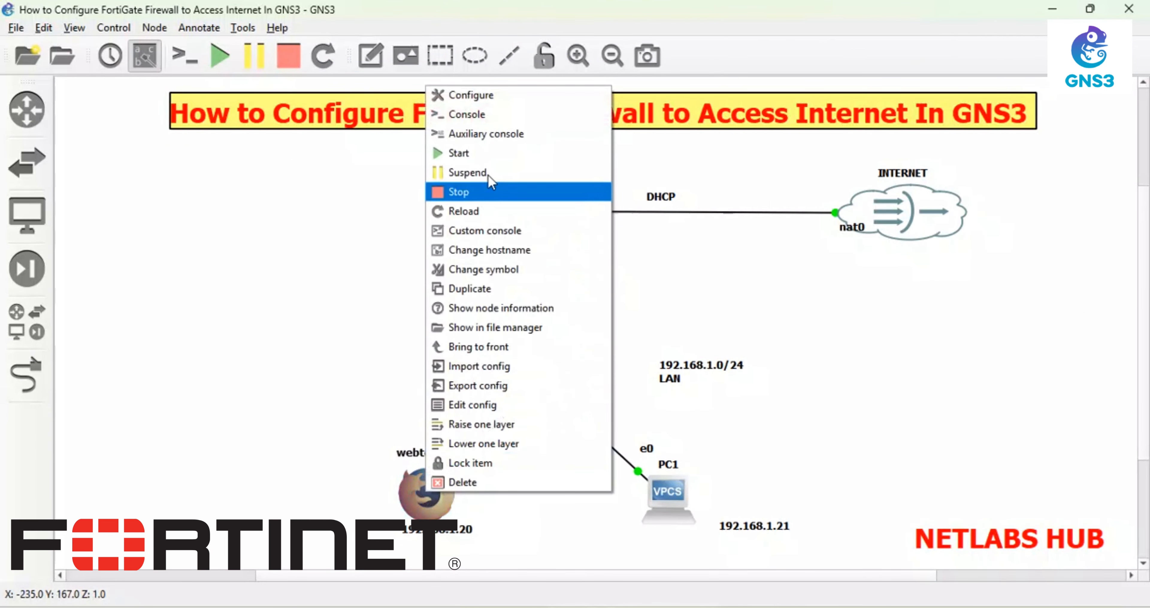
left_click(467, 196)
right_click(429, 508)
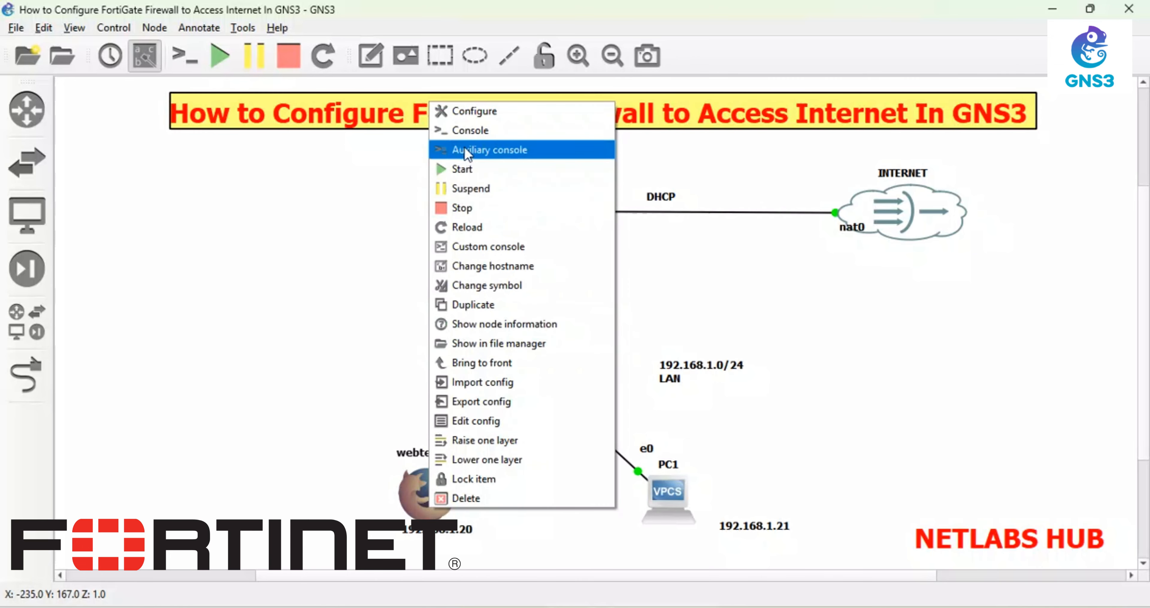
left_click(465, 421)
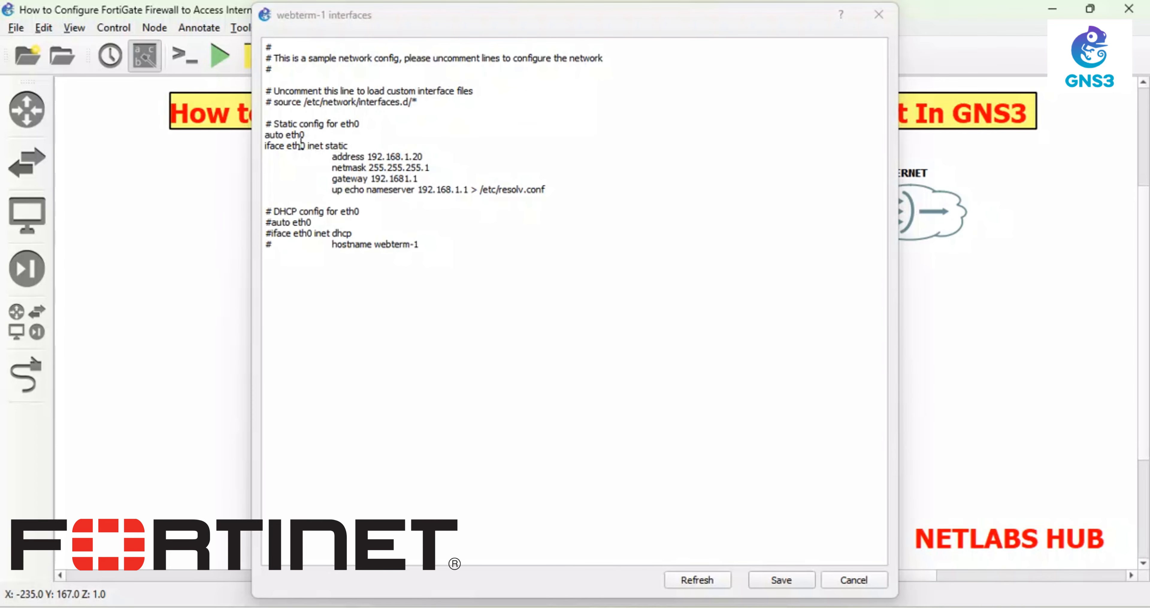
- Save webterm-1's interfaces configuration and start the node
left_click(266, 135)
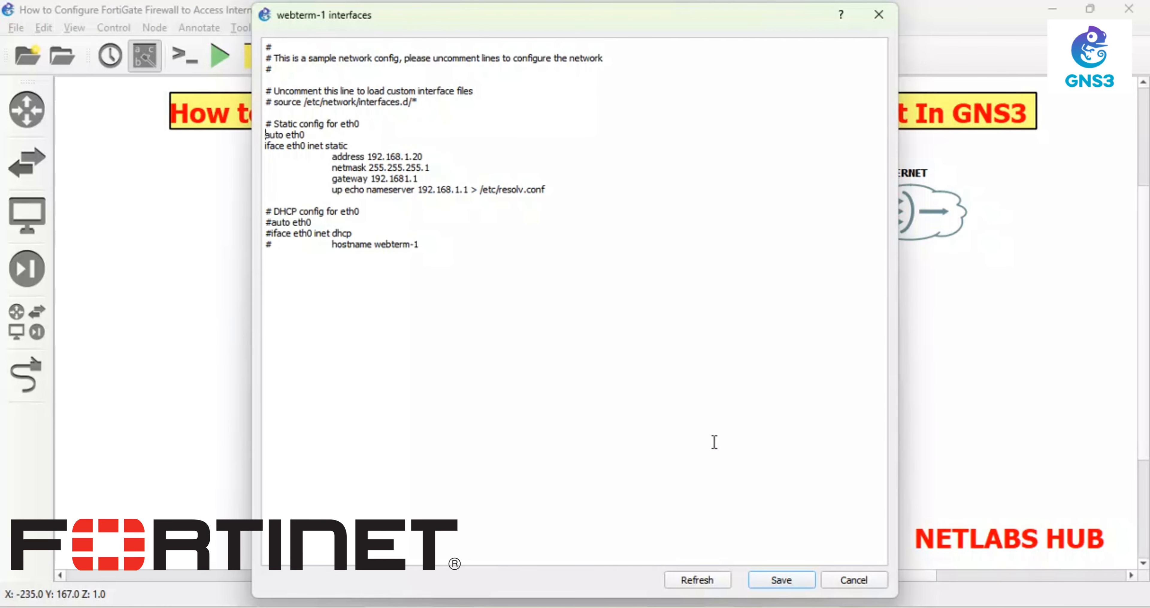
left_click(782, 579)
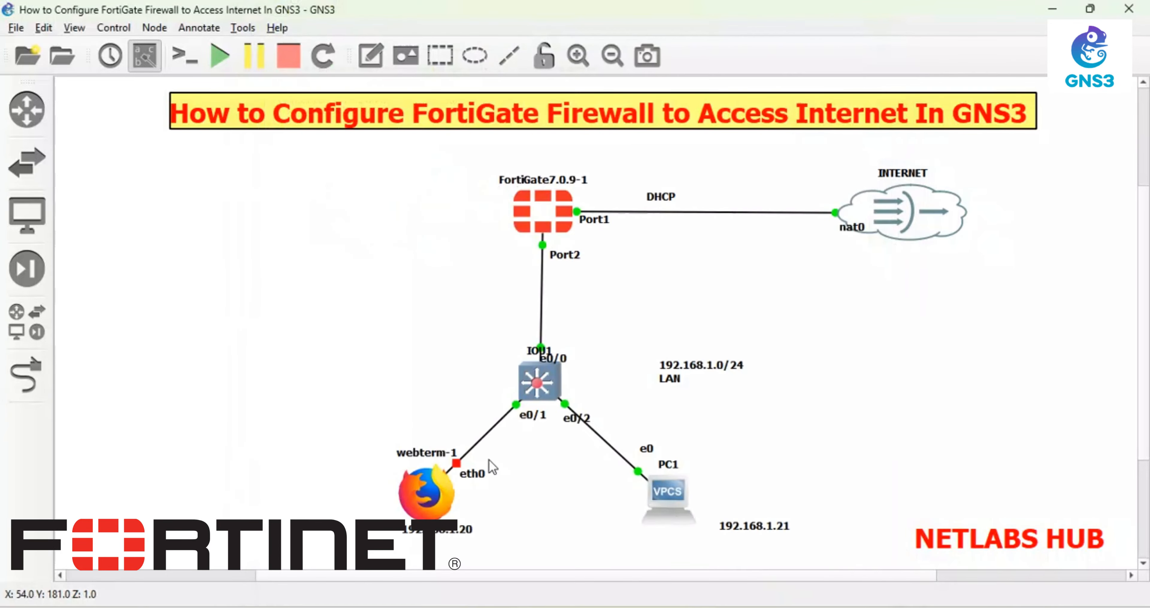
right_click(422, 500)
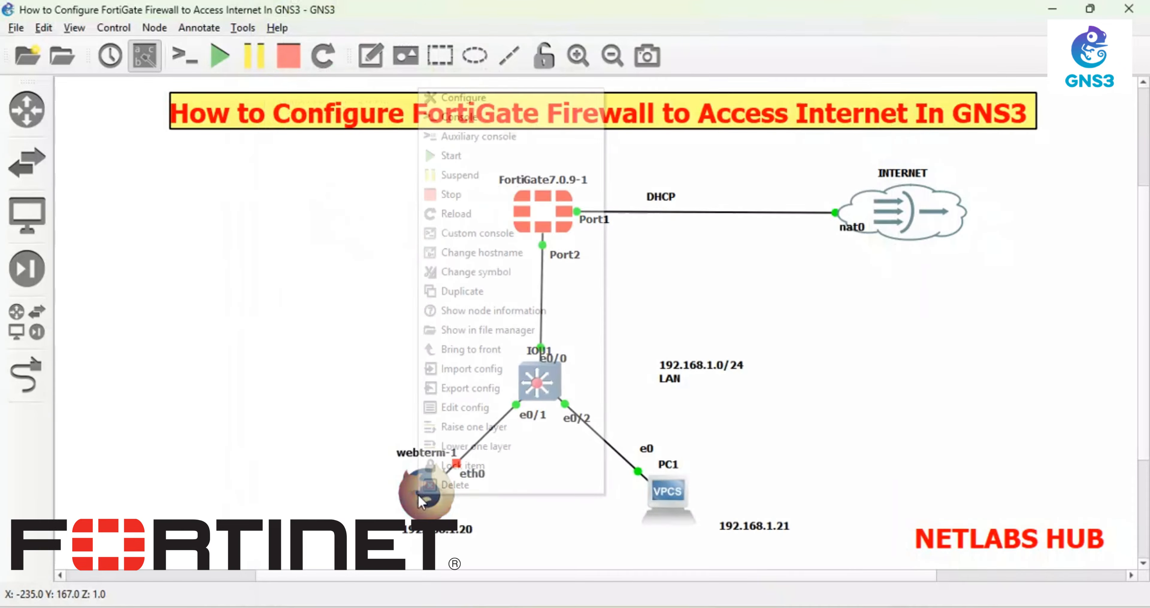
left_click(452, 156)
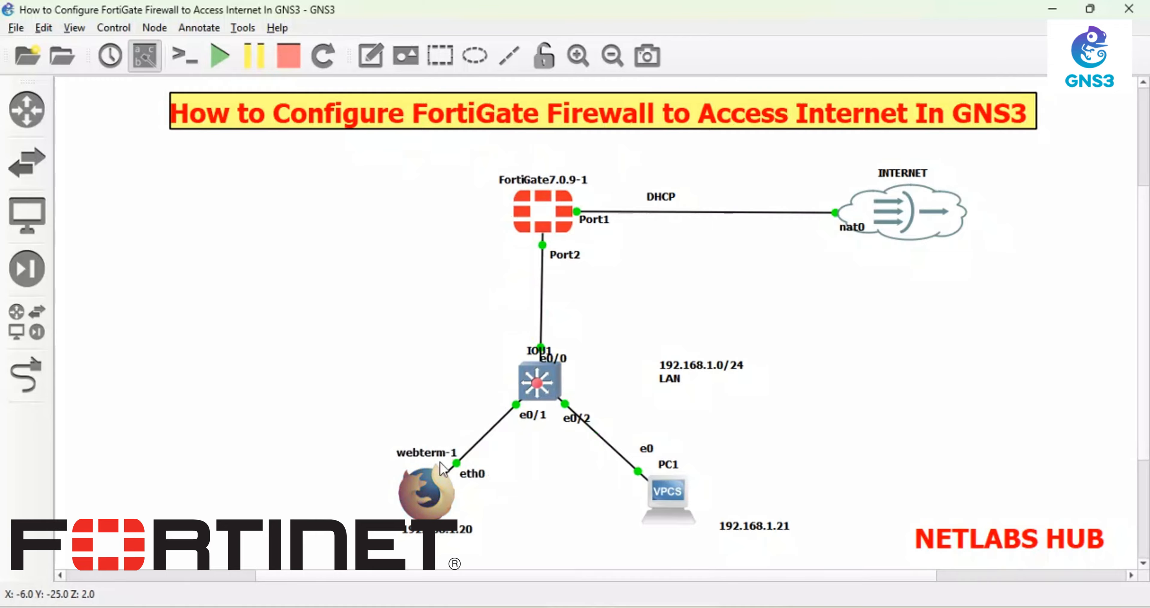
- Reopen webterm-1's interfaces configuration and save it again
right_click(438, 500)
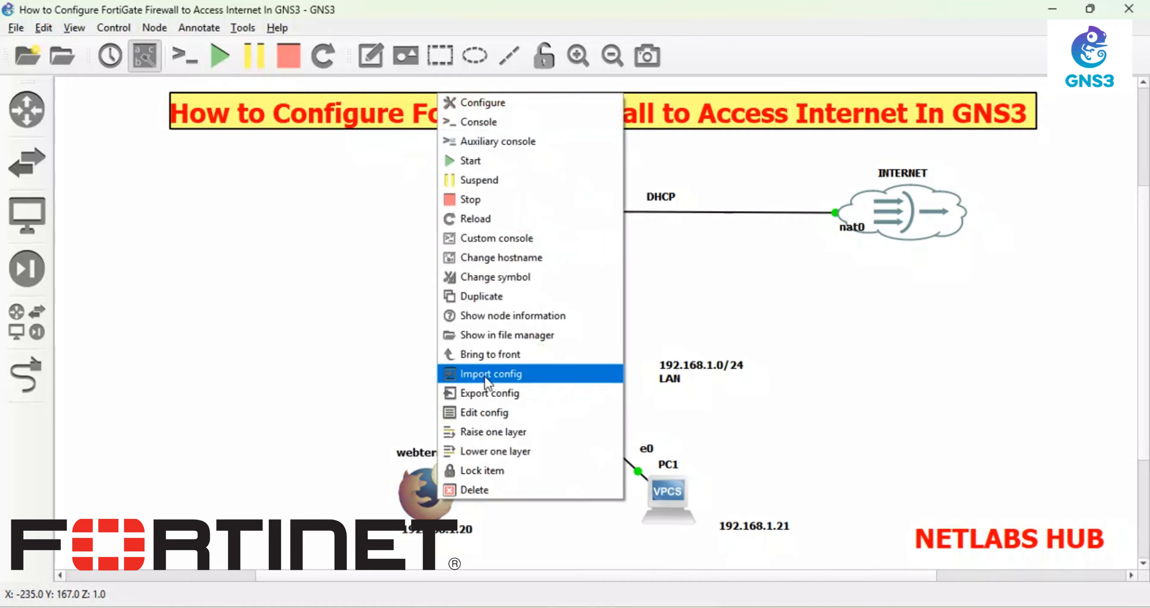
left_click(487, 413)
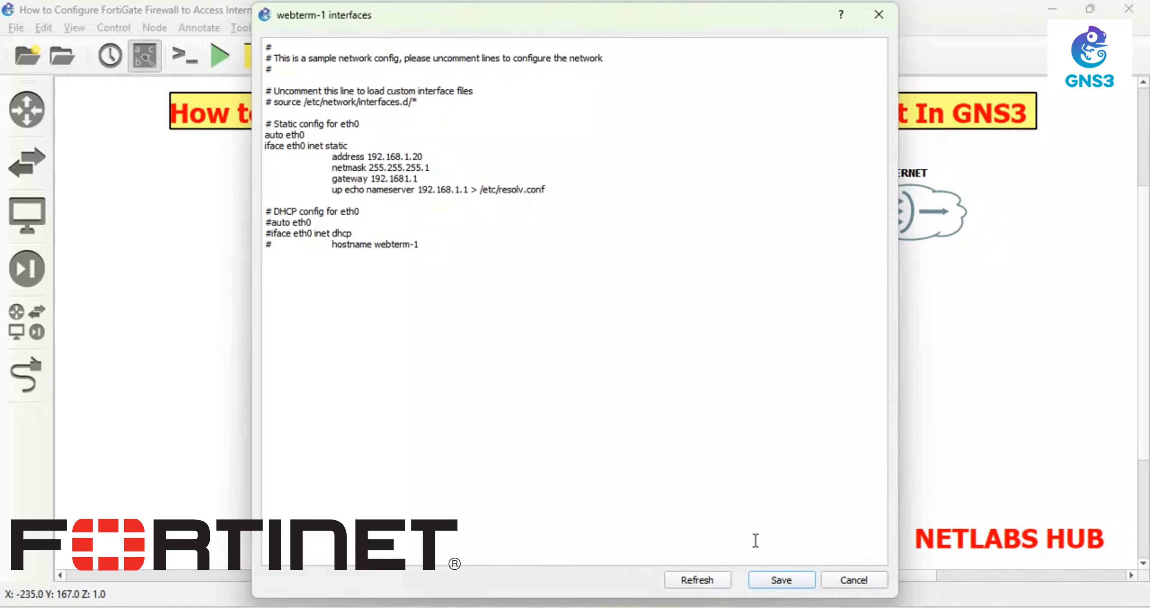
left_click(794, 580)
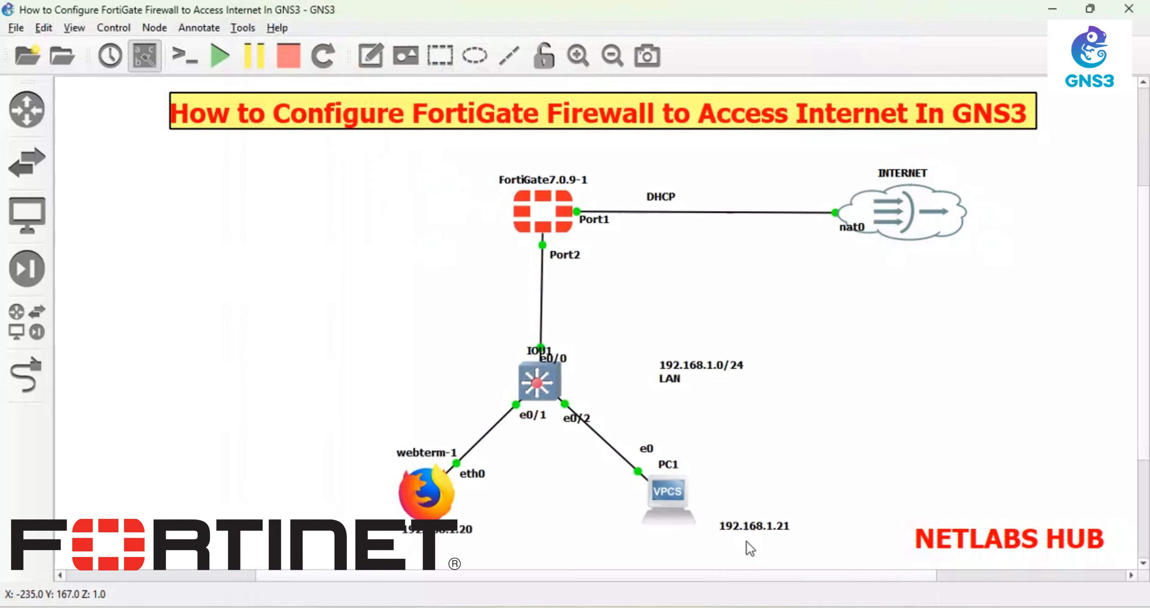
right_click(423, 495)
- Run ip add in a webterm-1 terminal over TightVNC, note eth0 has no IPv4, and close the viewer
left_click(467, 112)
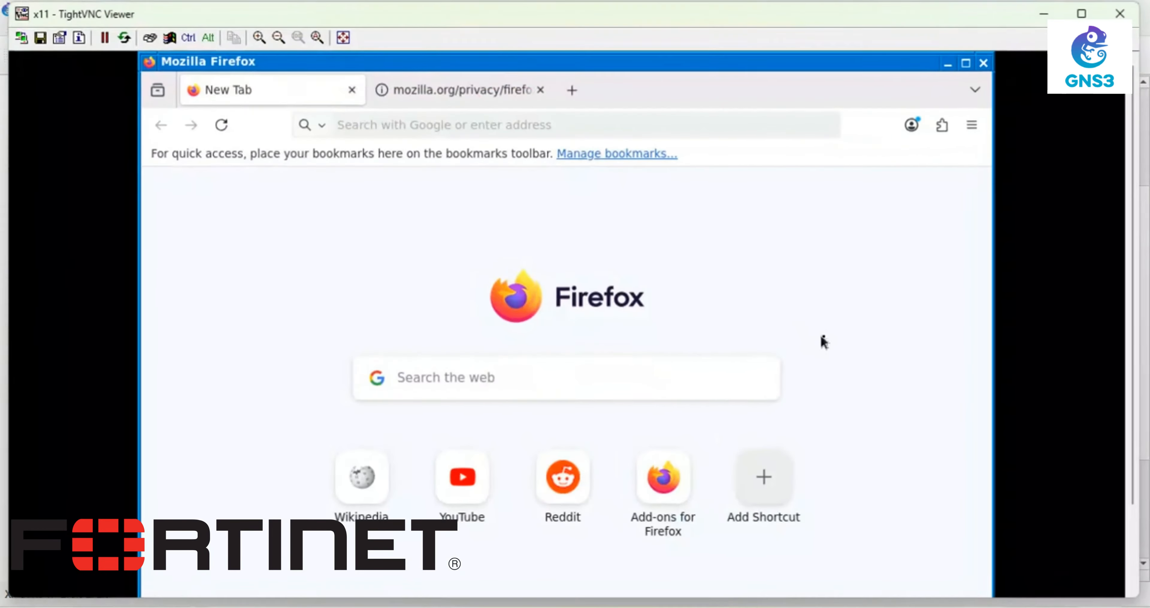
left_click_drag(1137, 342, 1102, 466)
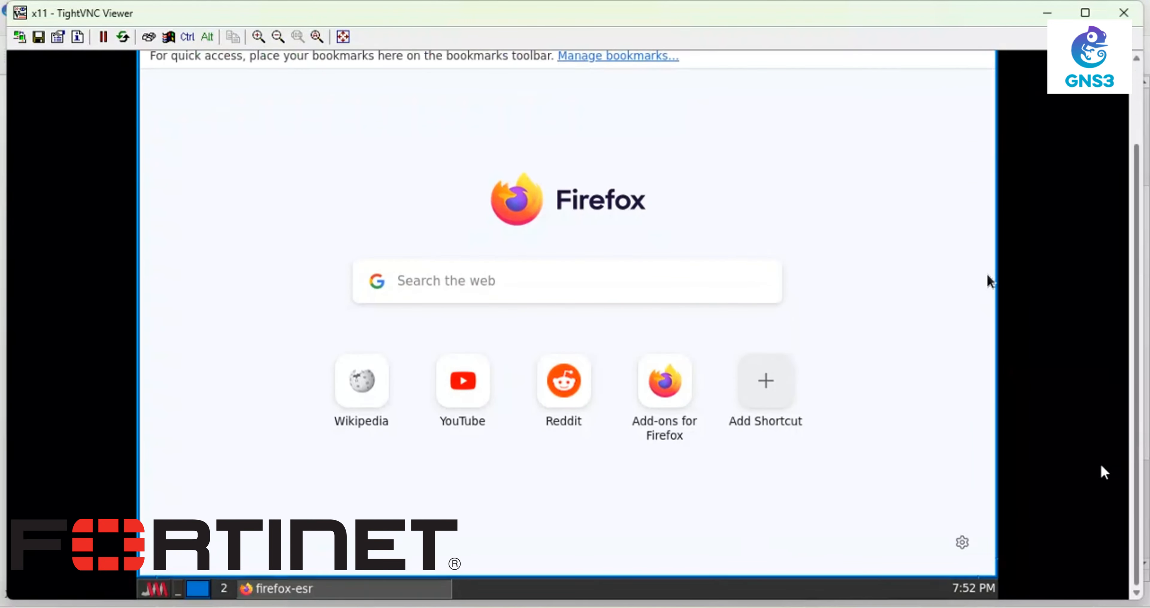
left_click(156, 587)
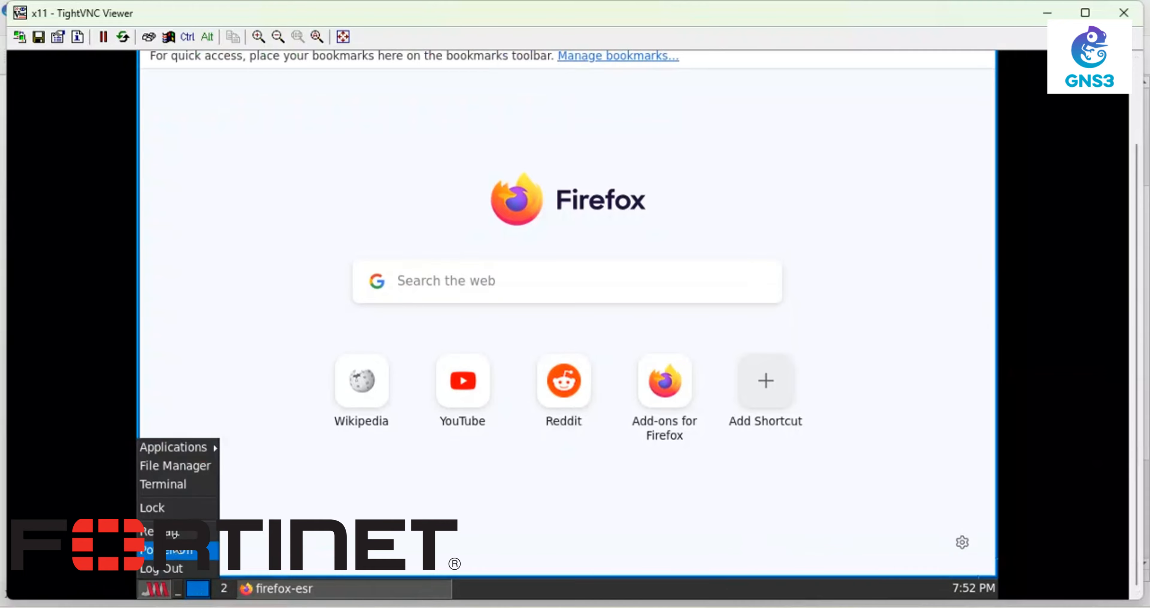
left_click(169, 483)
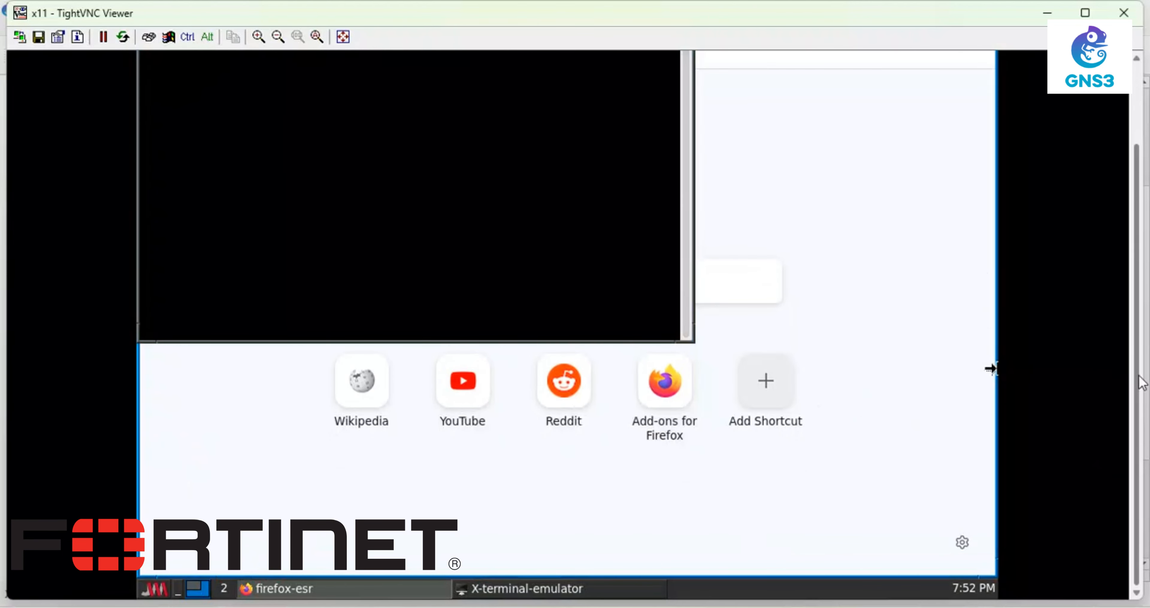
left_click_drag(1139, 376, 1092, 205)
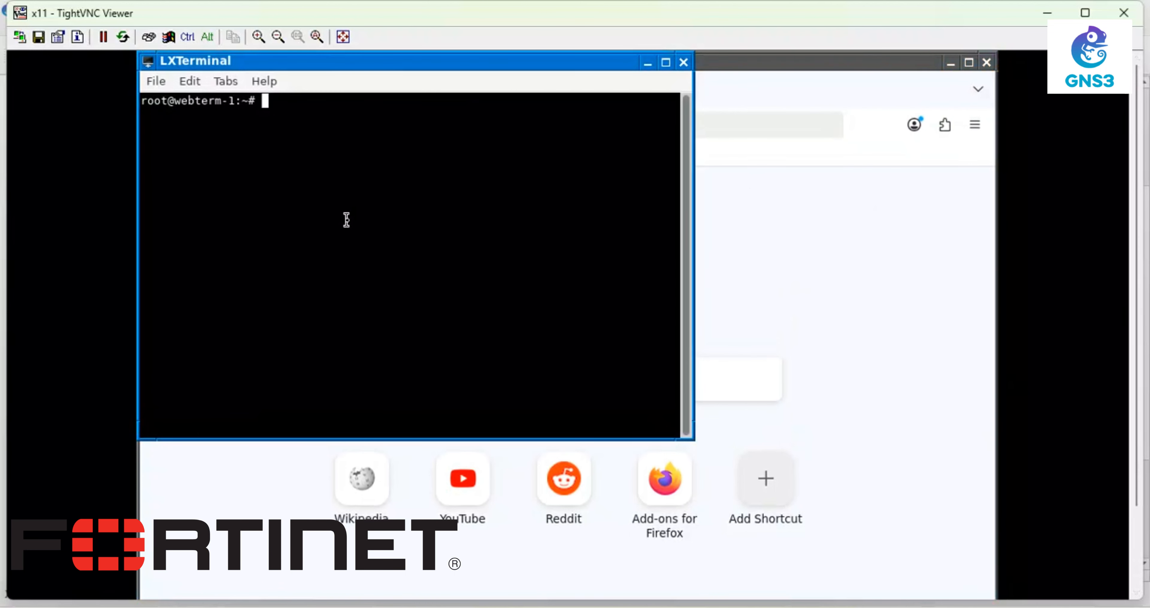
type("ip add")
key("Return")
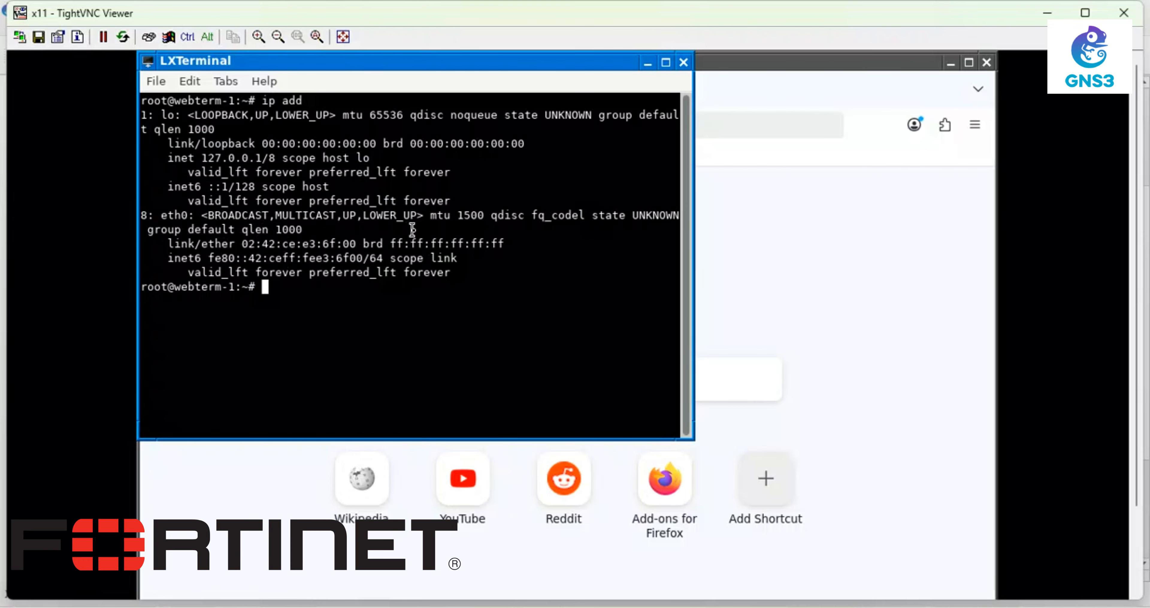
left_click(683, 62)
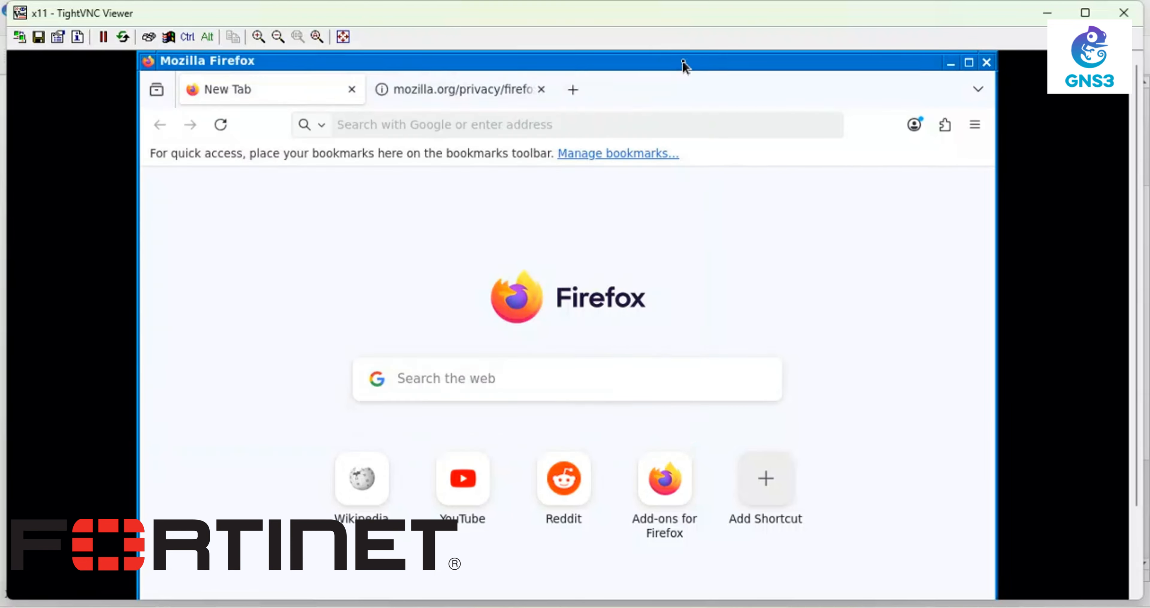
left_click(1126, 14)
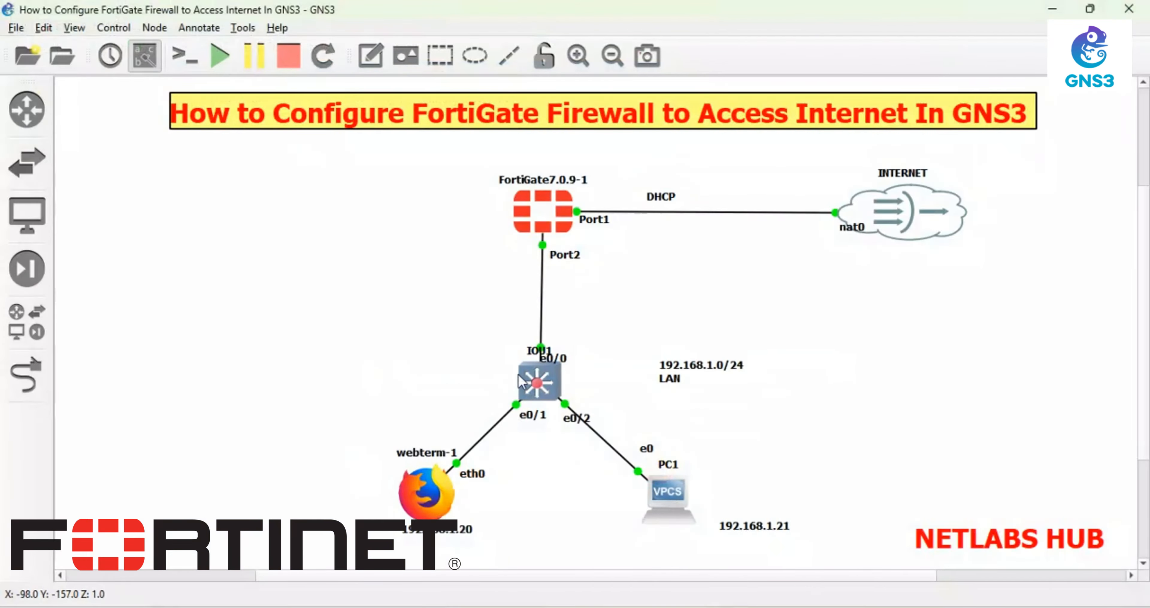
- Stop and reload the webterm-1 node, then review and close its Node properties dialog
right_click(427, 498)
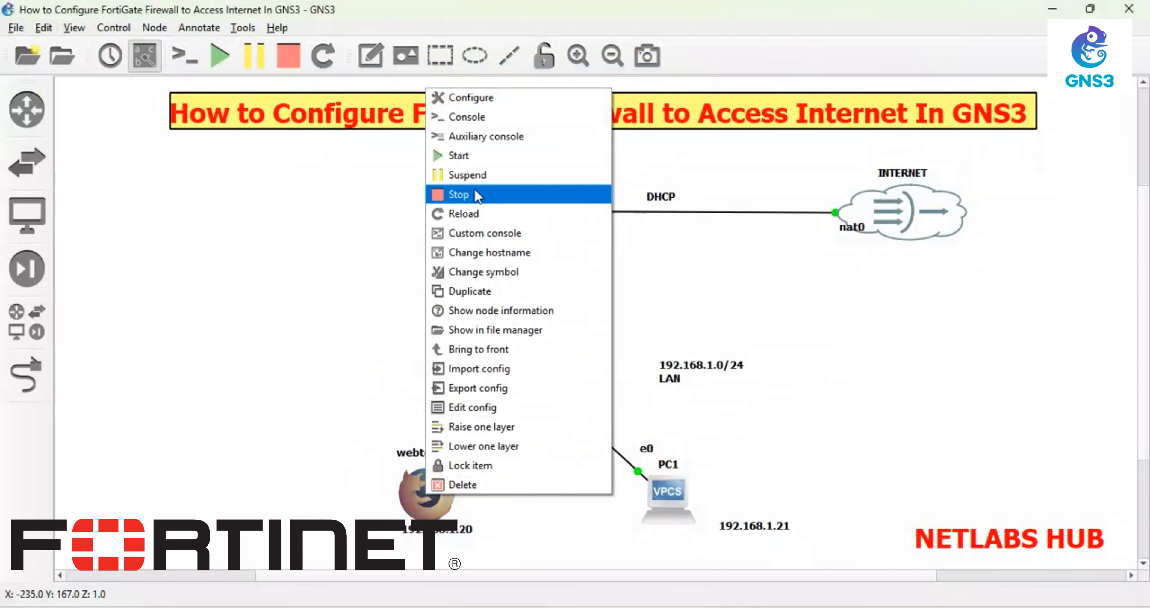
left_click(476, 194)
right_click(425, 481)
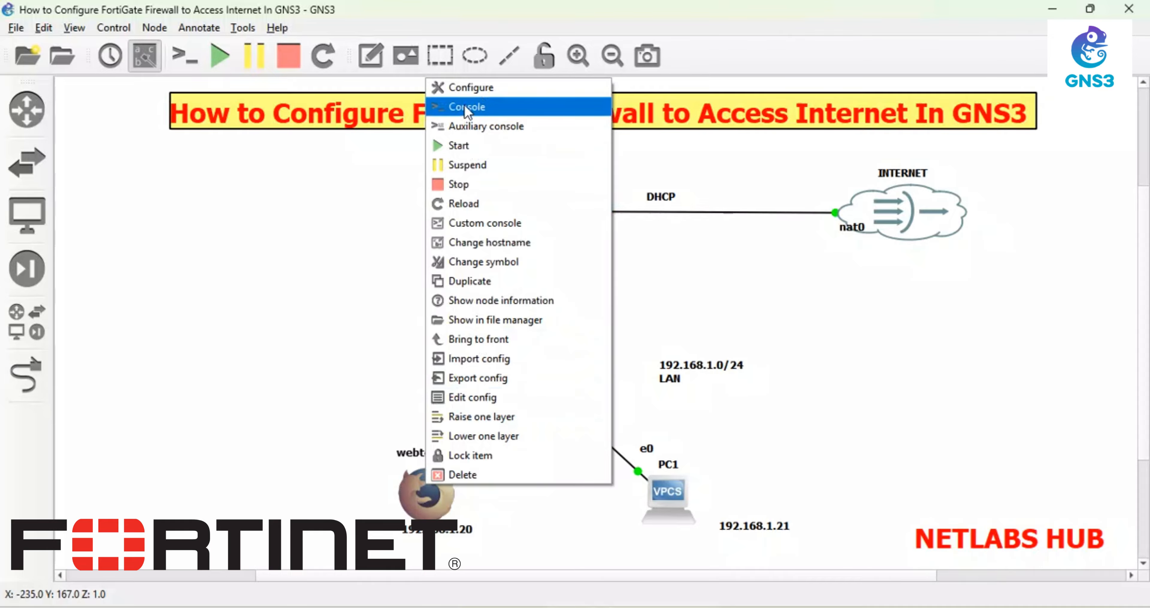
left_click(463, 204)
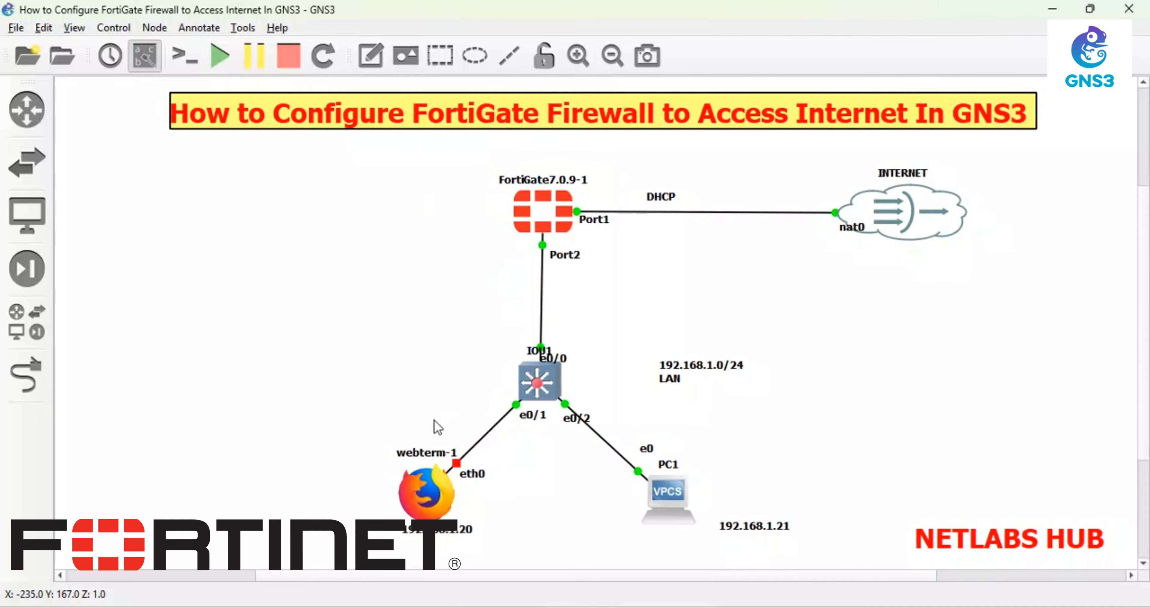
right_click(429, 484)
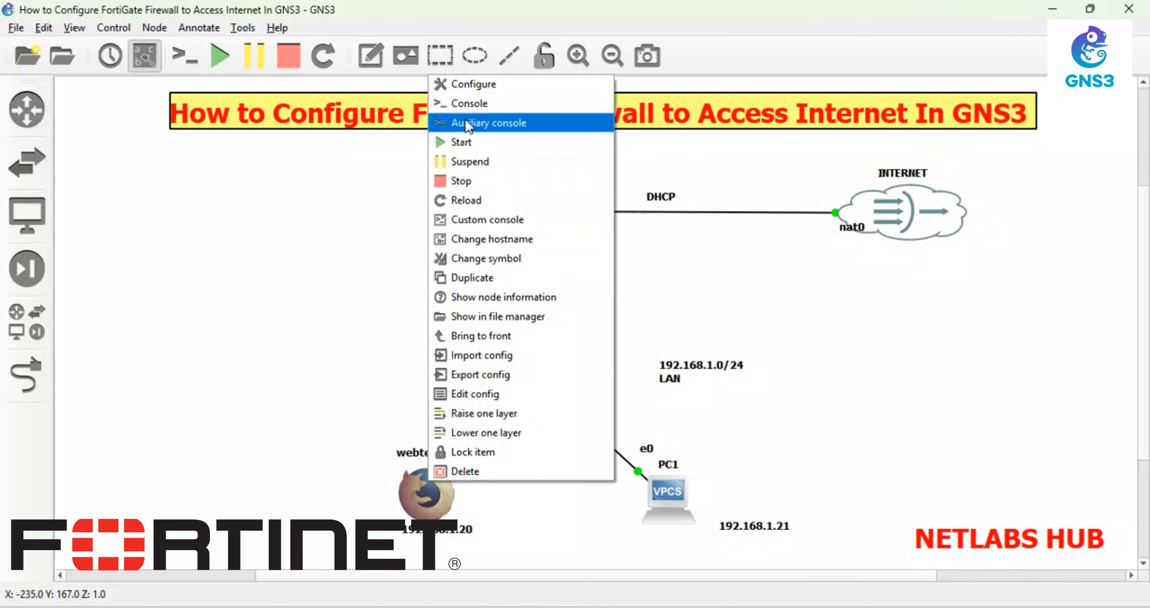
left_click(465, 142)
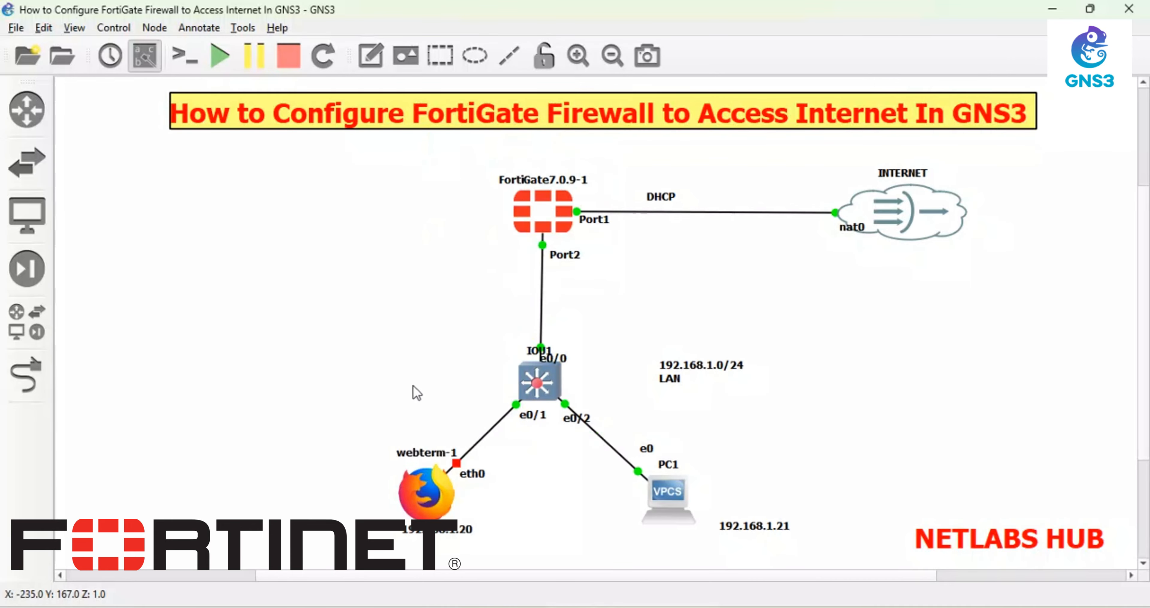
double_click(427, 490)
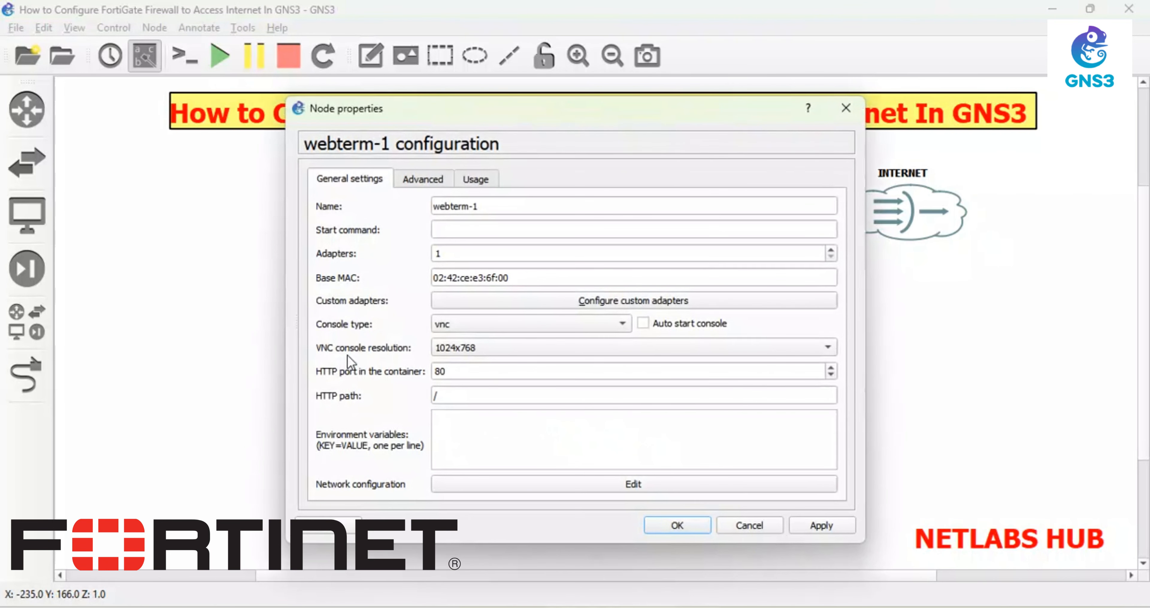
left_click(846, 108)
- Permanently delete the old webterm-1 node from the topology
left_click_drag(427, 498, 344, 390)
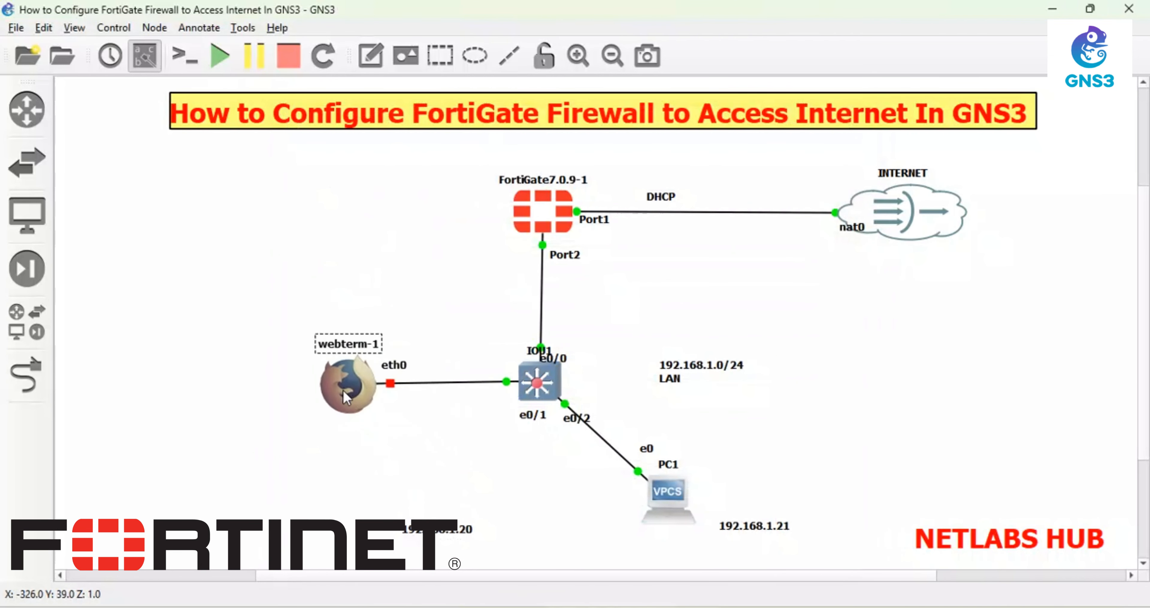
left_click_drag(398, 321, 232, 461)
key("Delete")
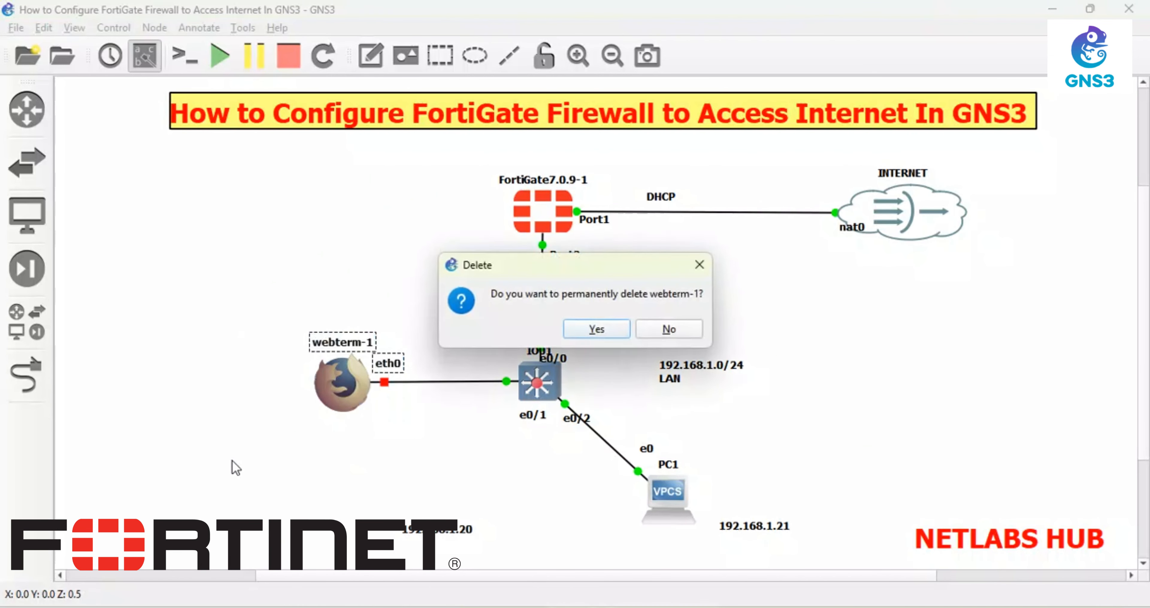
key("Return")
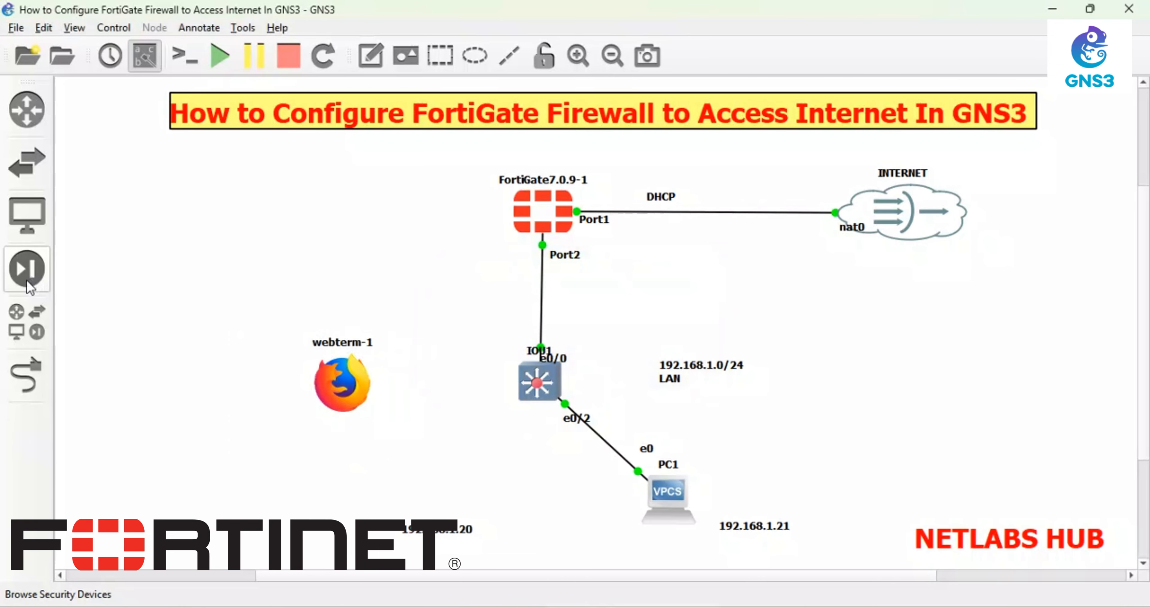
- Place a new webterm node from All devices to the left of the switch
left_click(26, 270)
left_click(36, 331)
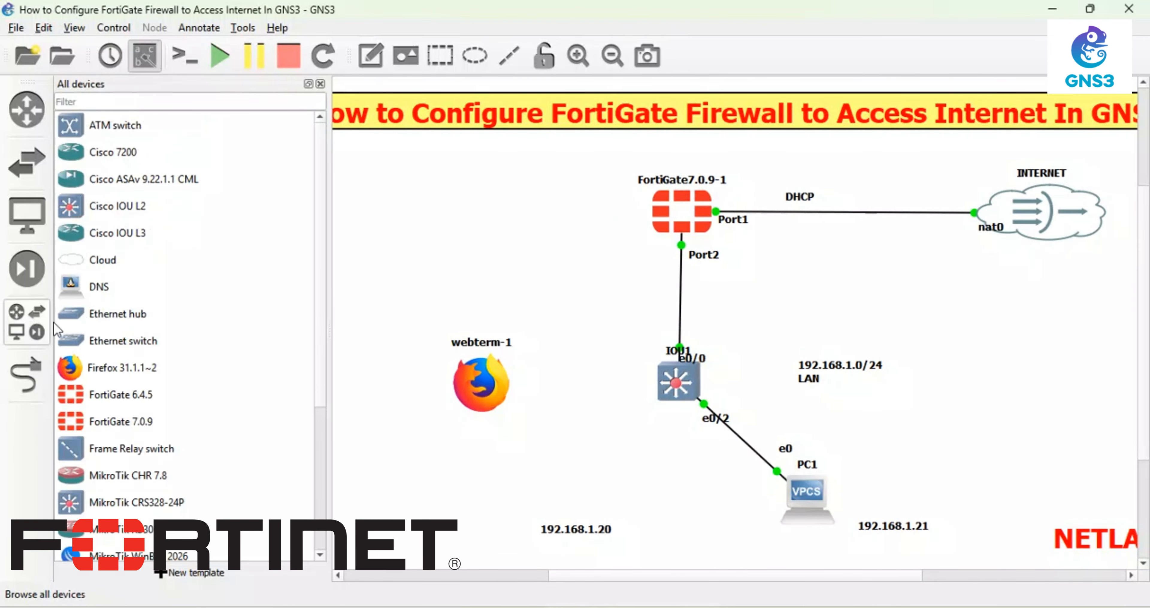
scroll(100, 439, "down", 3)
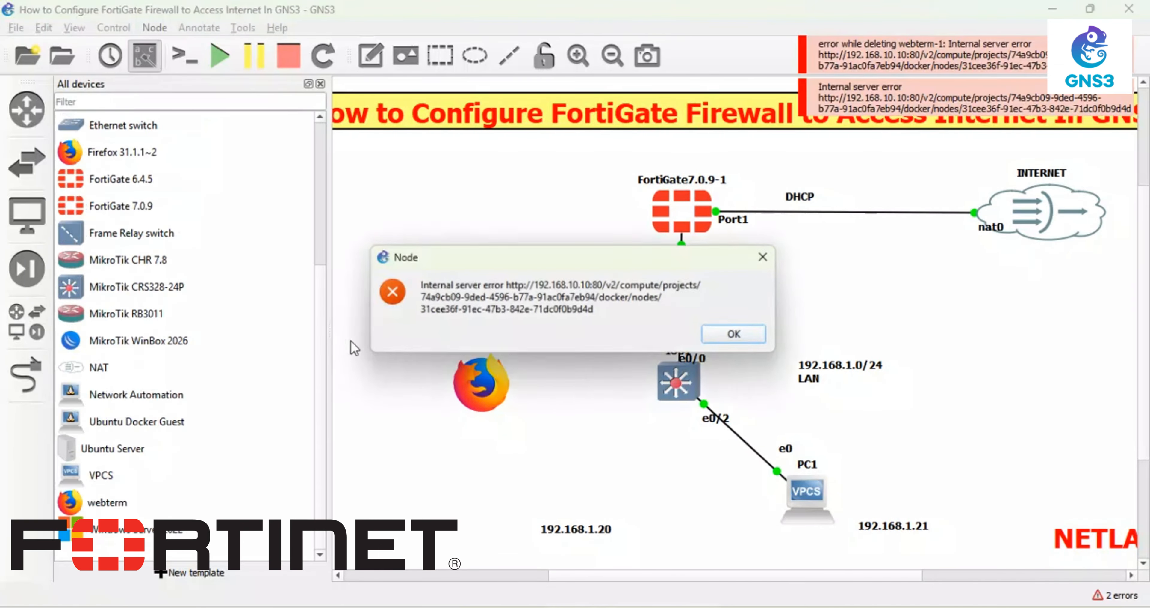
left_click(732, 334)
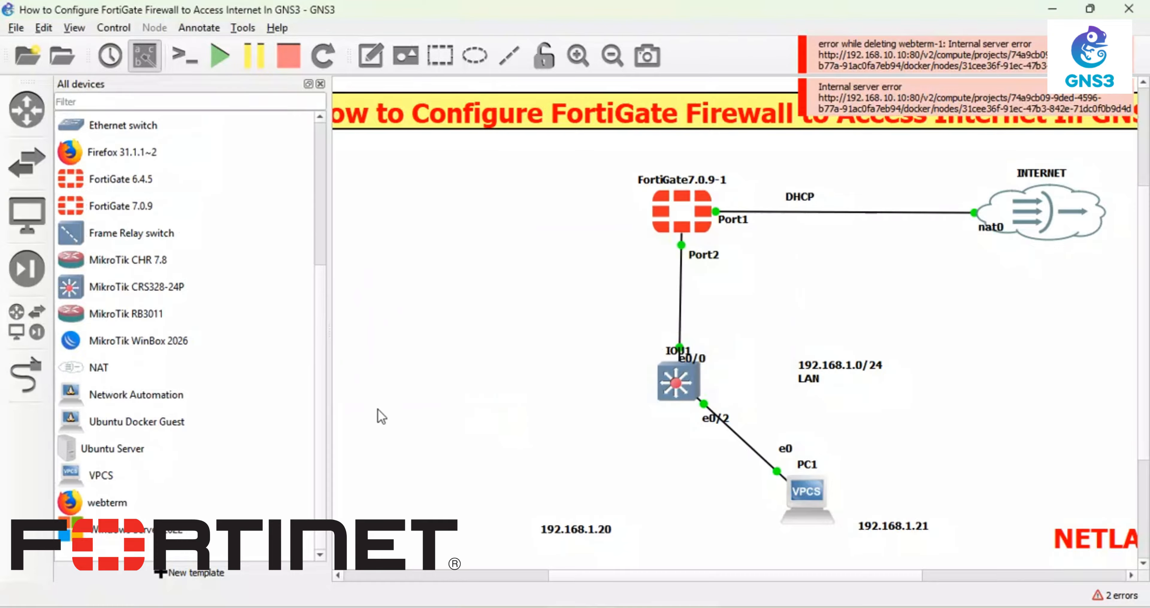
left_click_drag(159, 499, 515, 417)
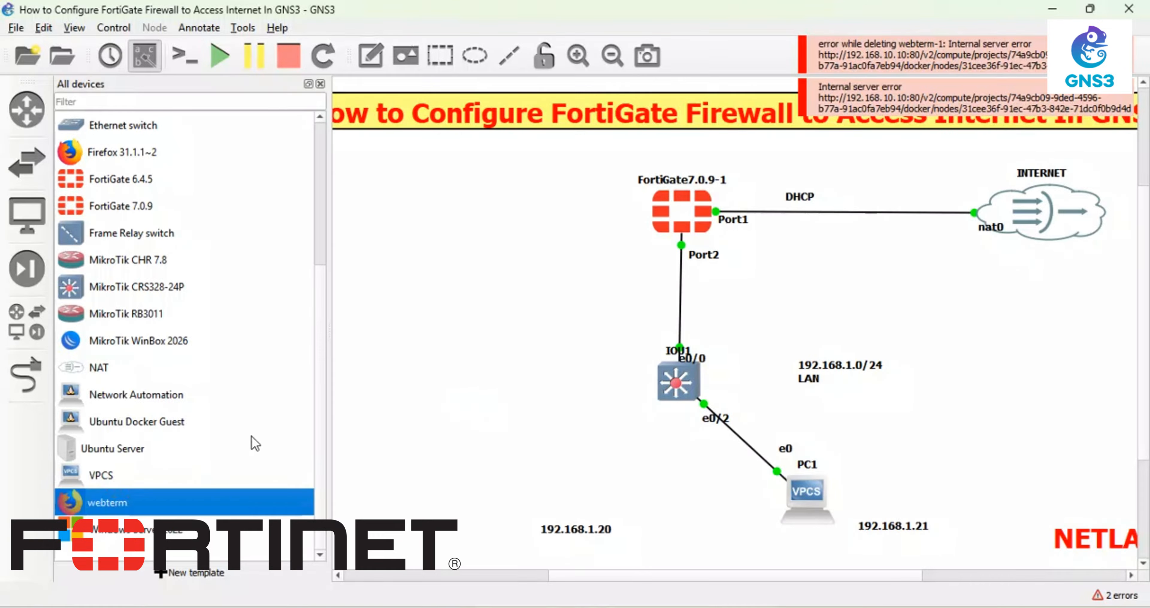
- Link the new webterm-1's eth0 to IOU1's Ethernet1/2
left_click(27, 375)
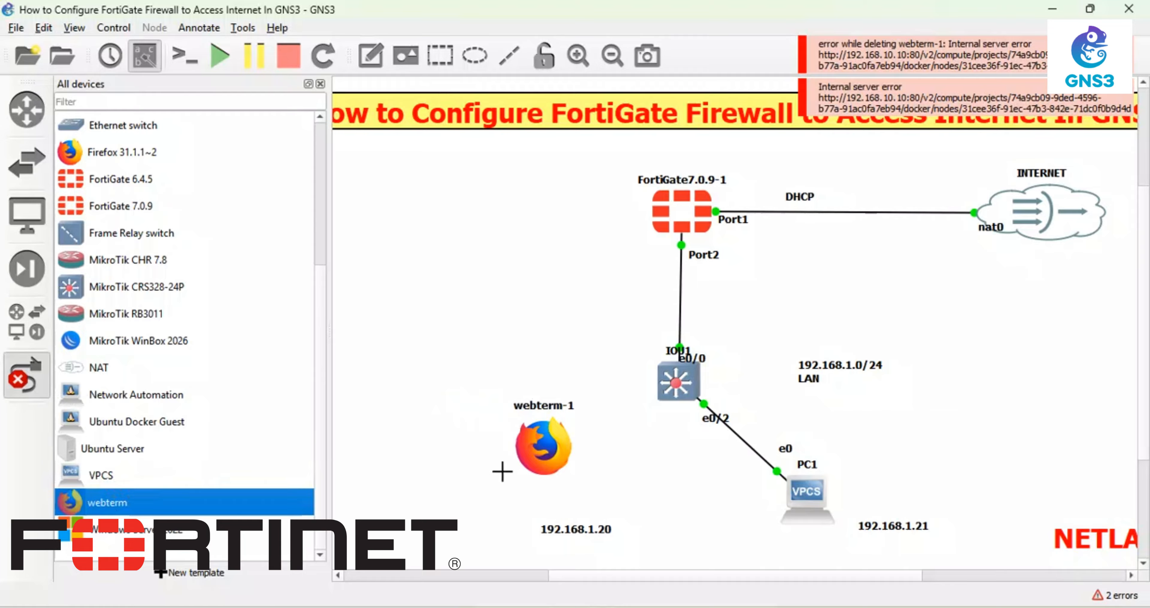
left_click(558, 457)
left_click(564, 459)
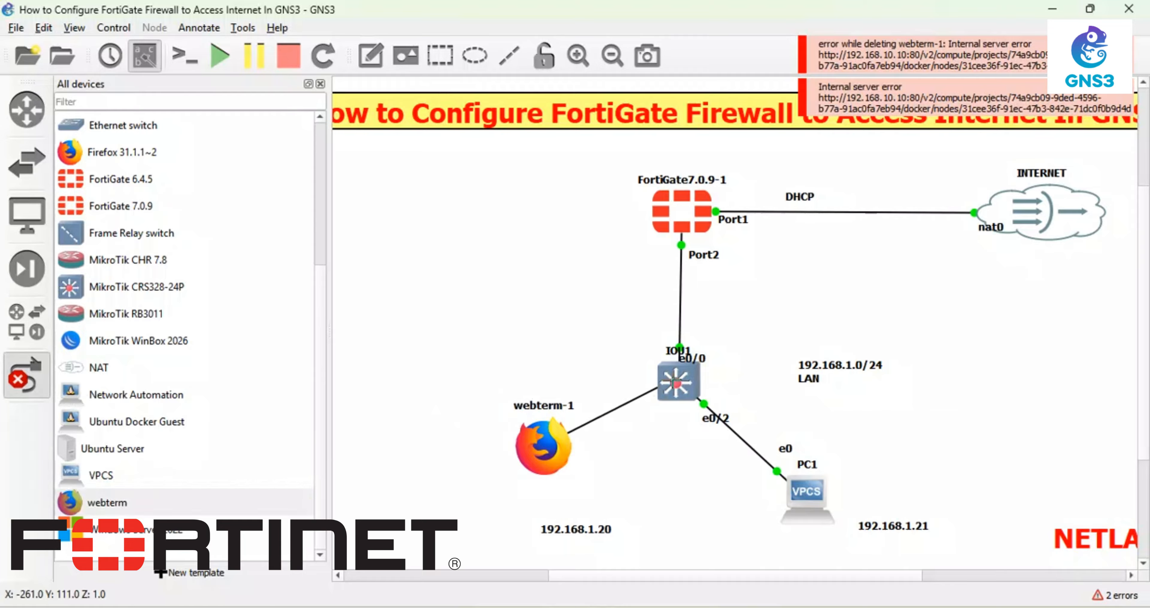
left_click(674, 382)
left_click(743, 200)
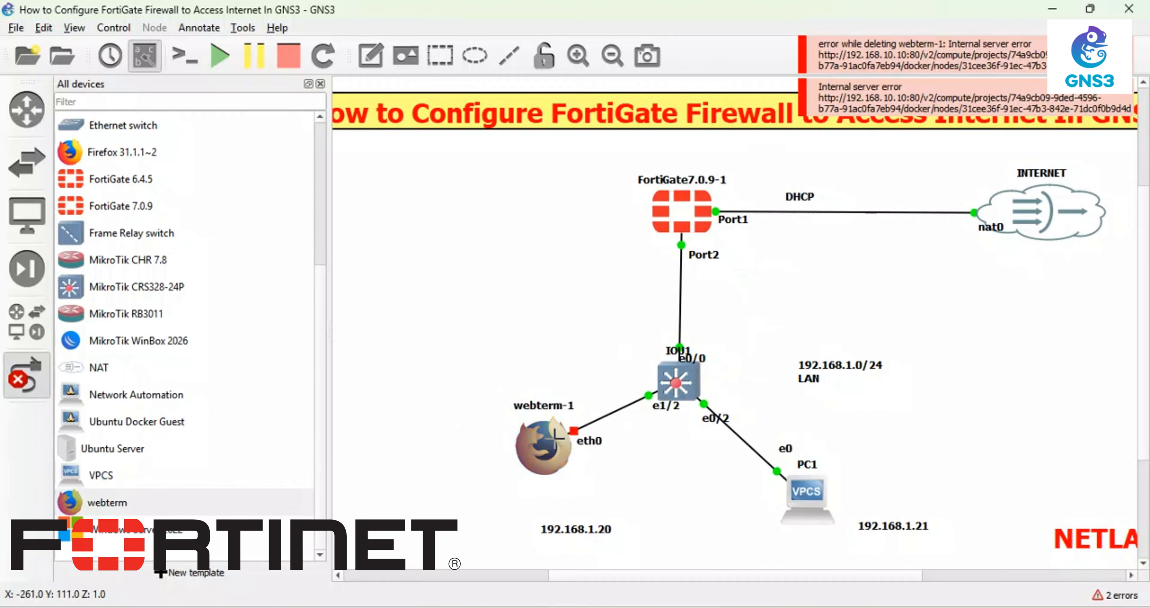
left_click(24, 377)
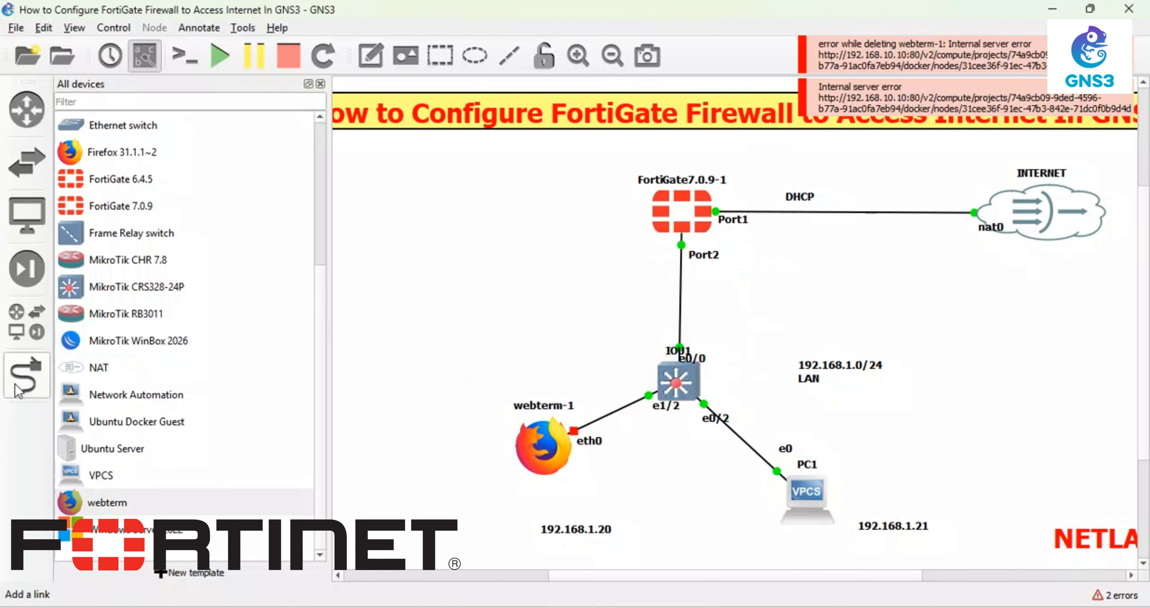
- In webterm-1's interface configuration, uncomment the auto eth0 and iface eth0 inet static lines
right_click(536, 447)
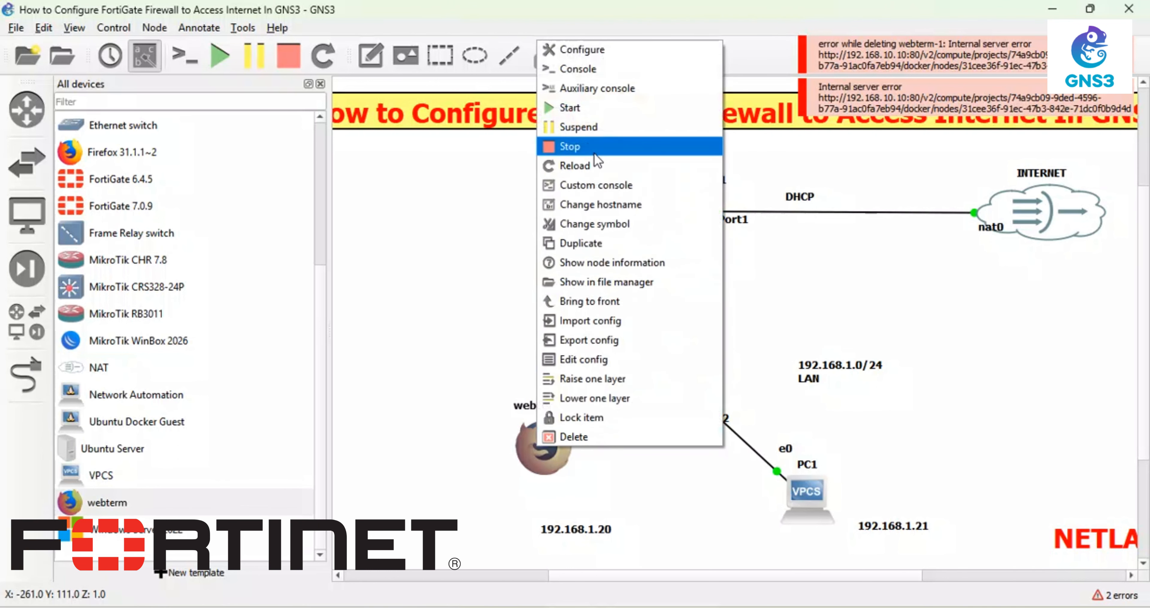
left_click(574, 358)
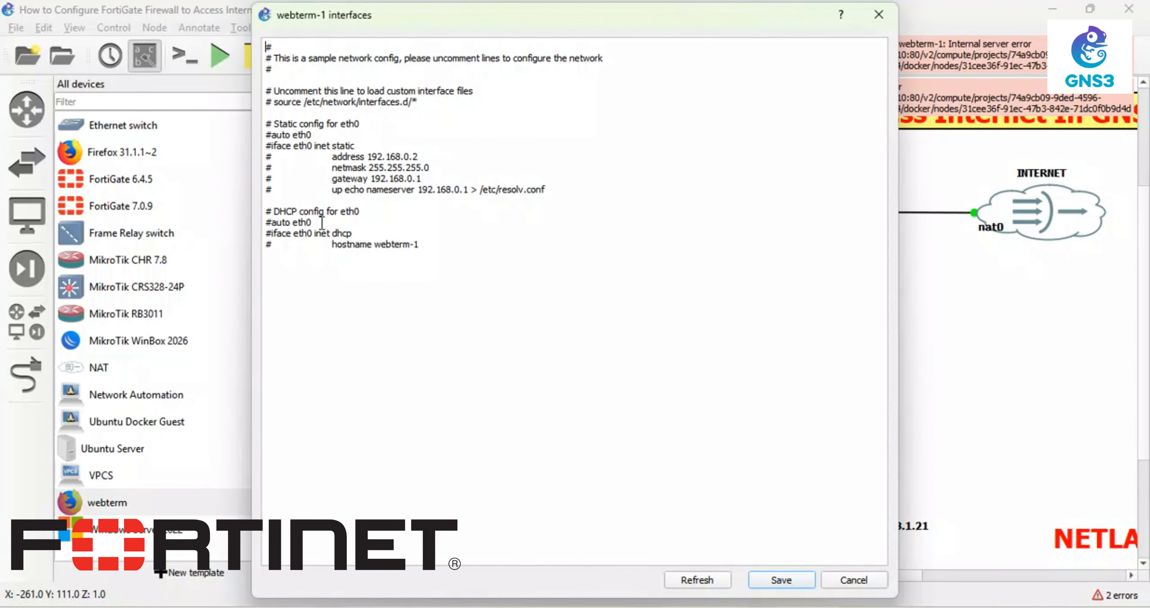
left_click(271, 146)
key("BackSpace")
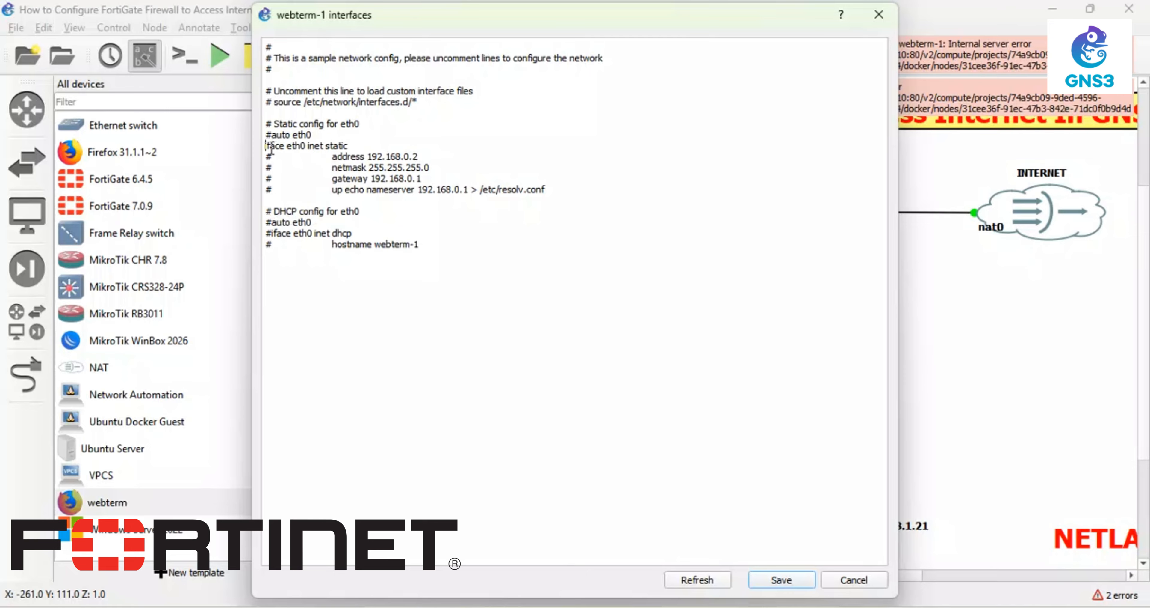
left_click_drag(272, 142, 272, 139)
left_click(273, 139)
key("BackSpace")
- Correct the nameserver to 192.168.1.1 and save the 192.168.1.20 static configuration
key("BackSpace")
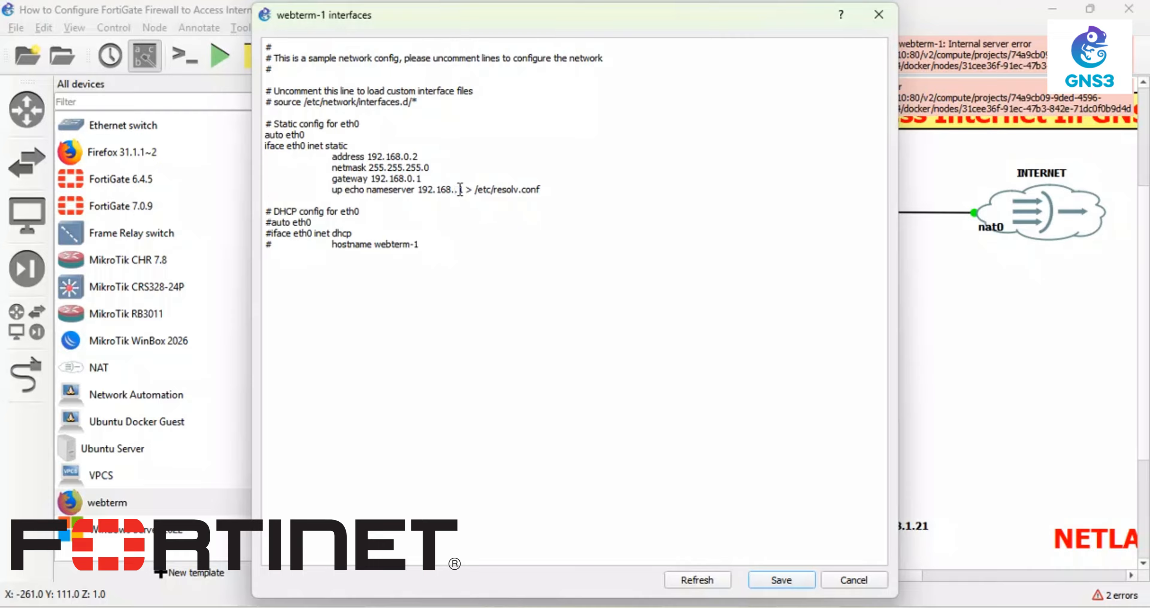
type("1")
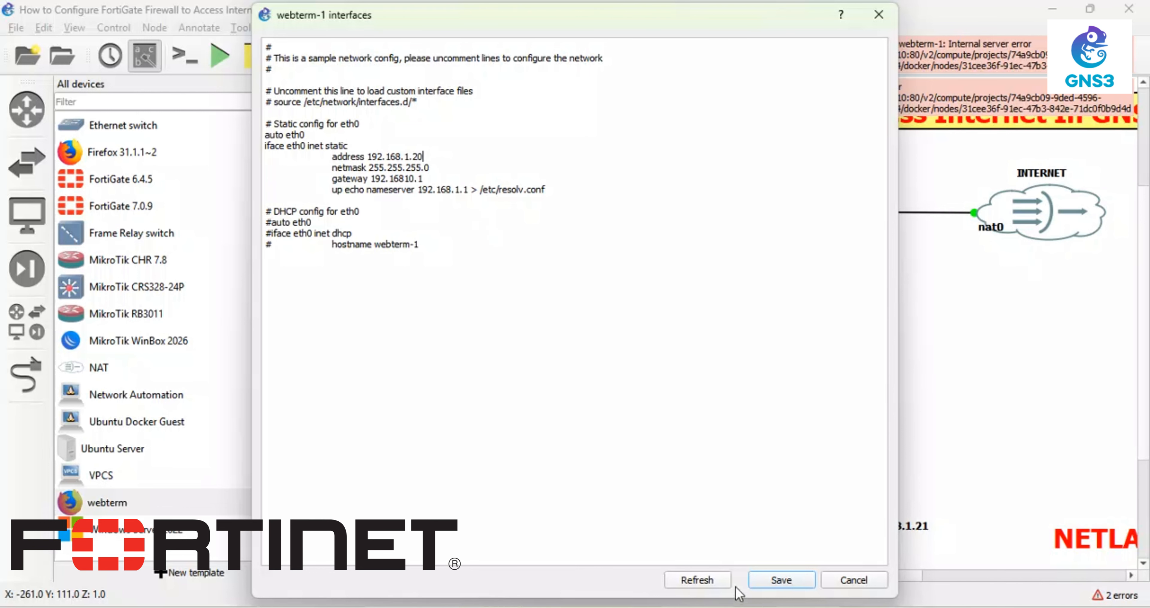
left_click(781, 580)
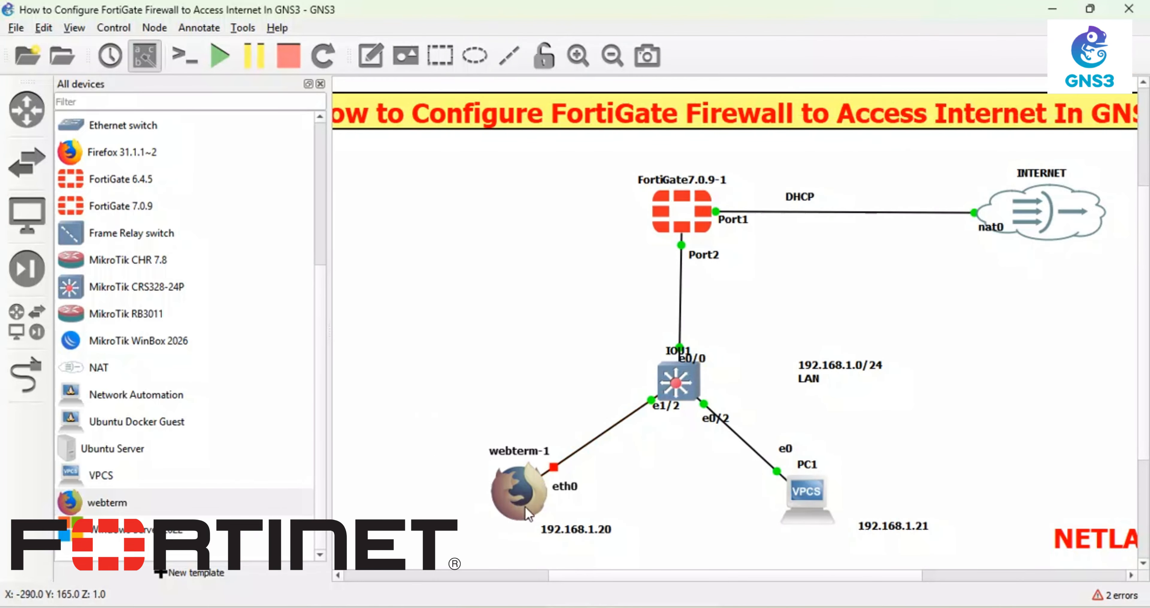
- Start webterm-1 and open its TightVNC console showing Firefox's home page
right_click(525, 505)
left_click(577, 164)
right_click(682, 211)
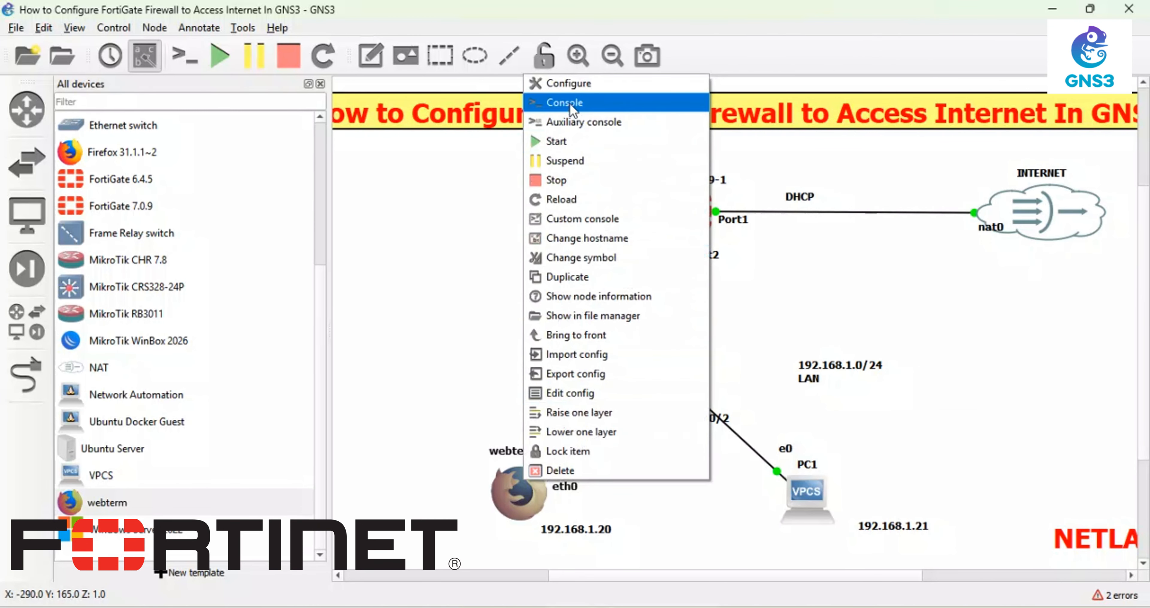
left_click(580, 102)
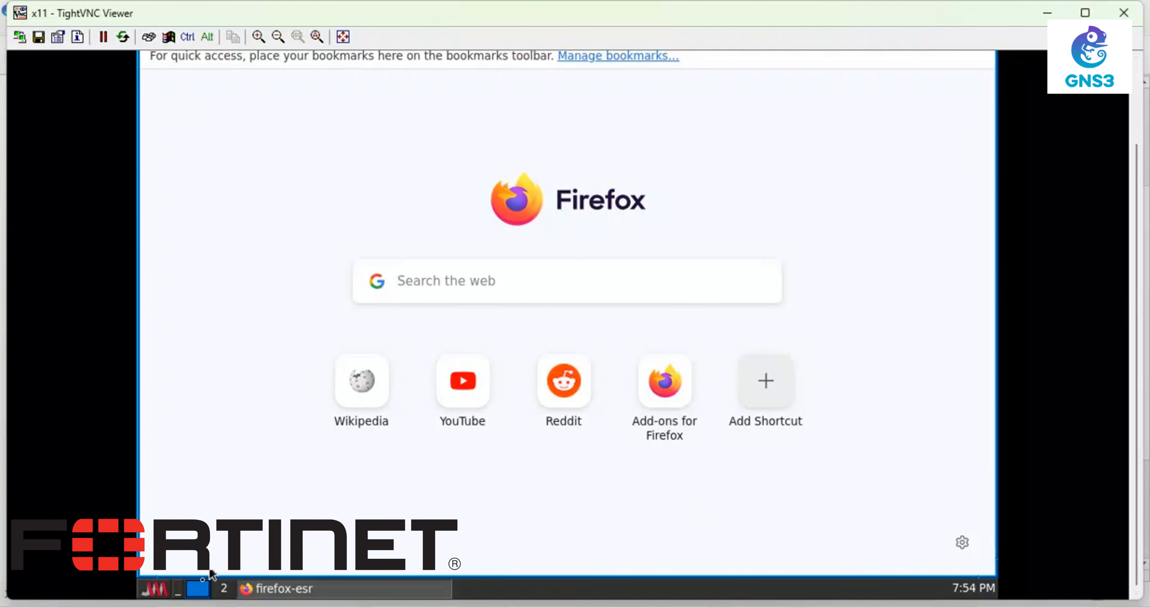
- In a new terminal, run ip a and confirm eth0 holds 192.168.1.20/24
left_click(165, 592)
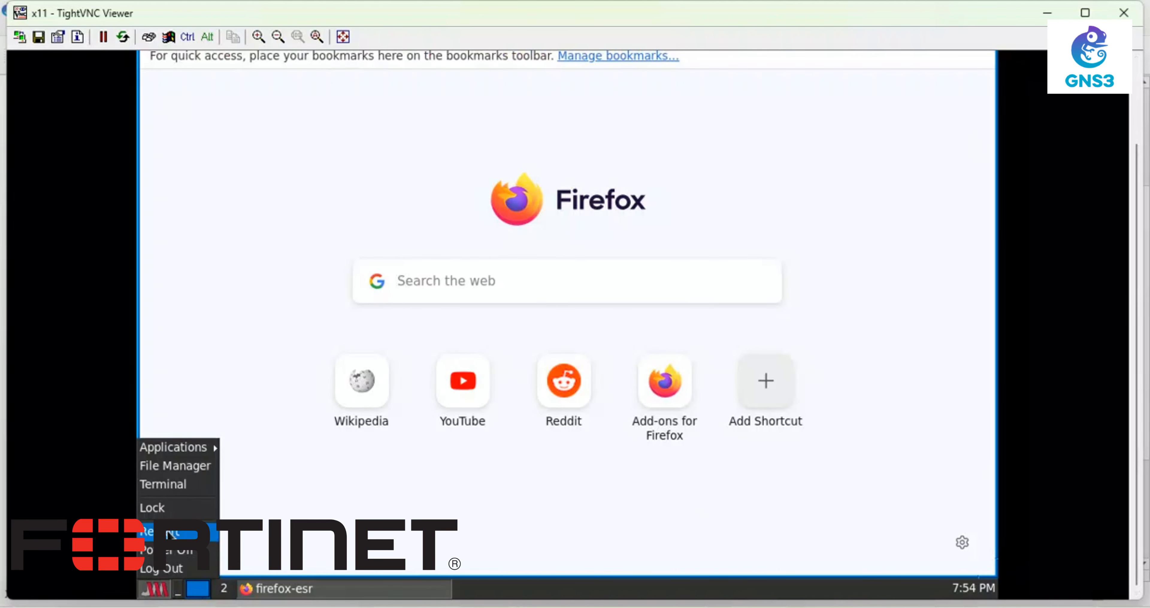
left_click(181, 486)
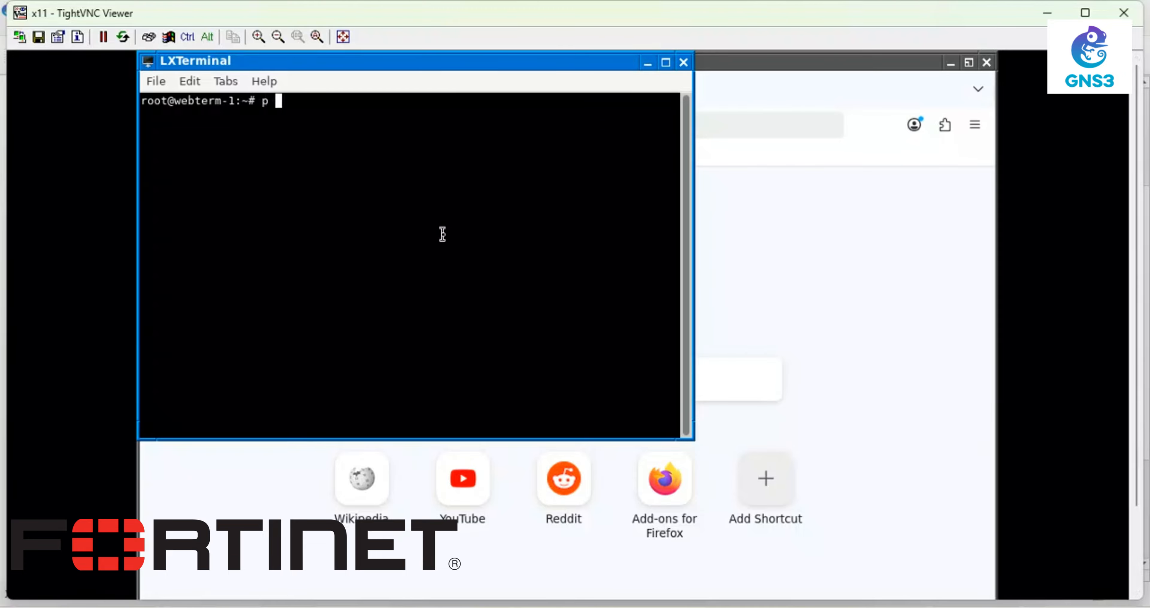
type("p ad")
key("Return")
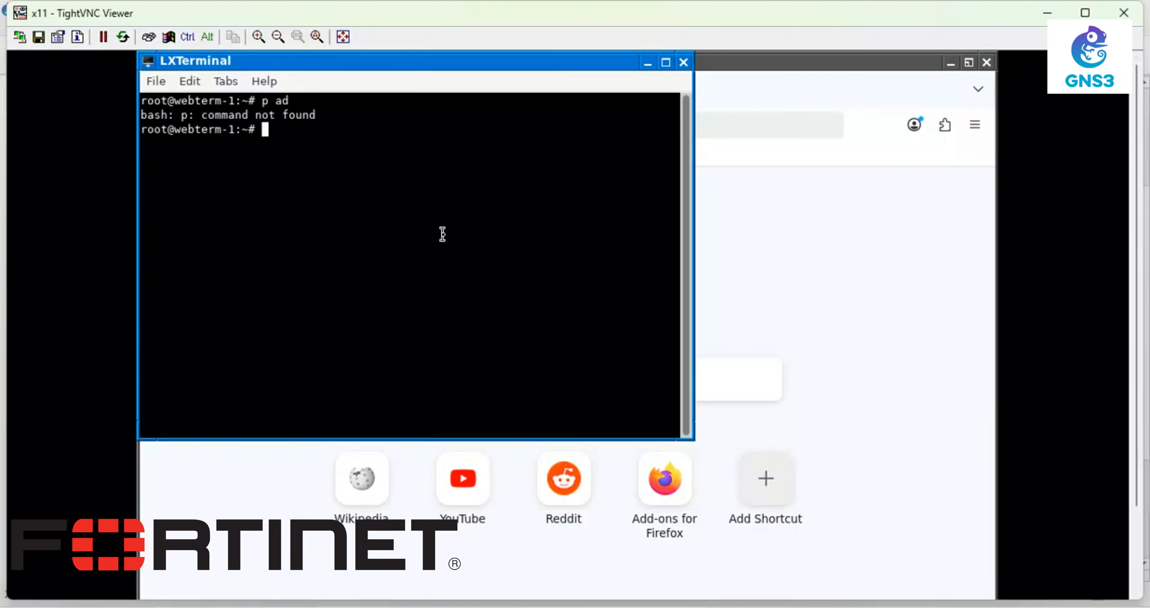
key("Return")
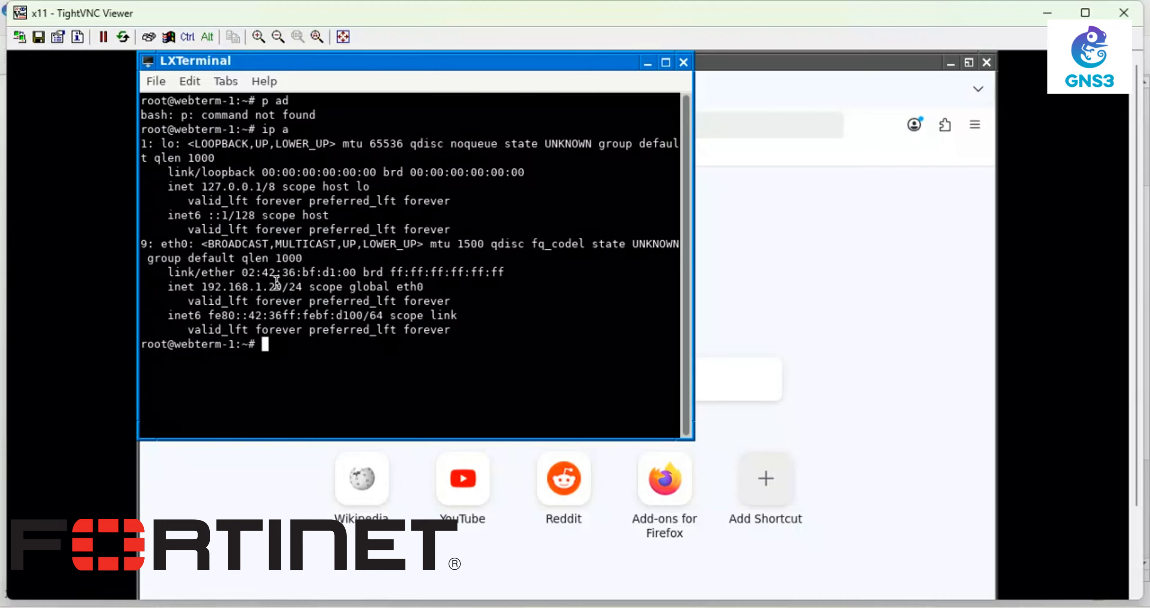
left_click_drag(302, 285, 194, 285)
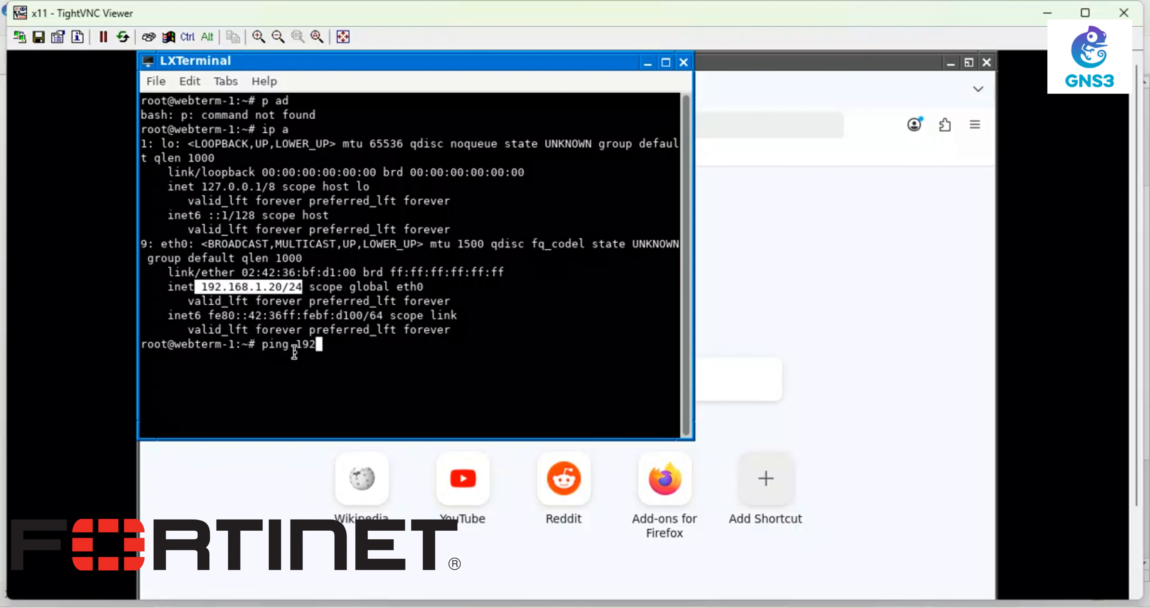
- Ping 192.168.1.1 with 0% loss, stop it with Ctrl+C, and minimize the terminal
type(".1.1")
key("Return")
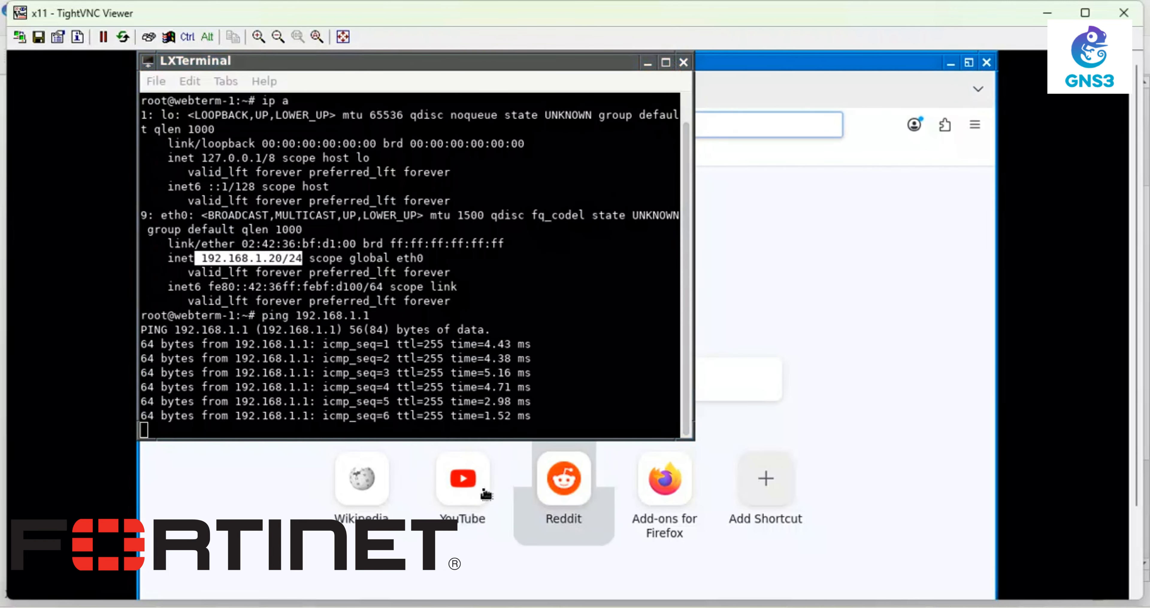
left_click(816, 308)
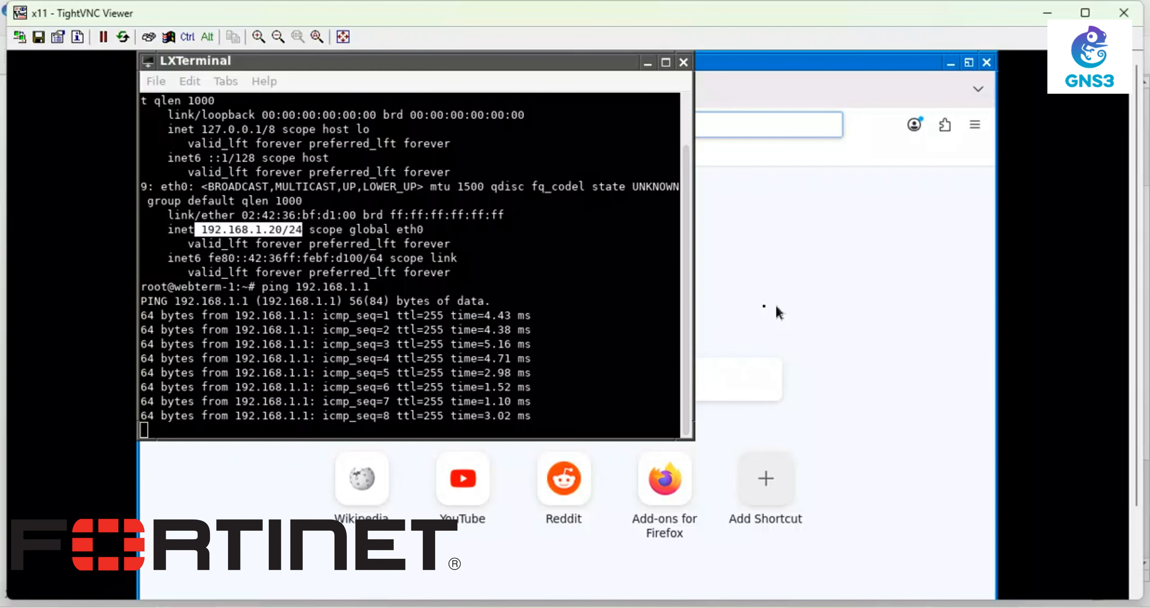
left_click(446, 370)
key("ctrl+c")
key("Return")
key("Return")
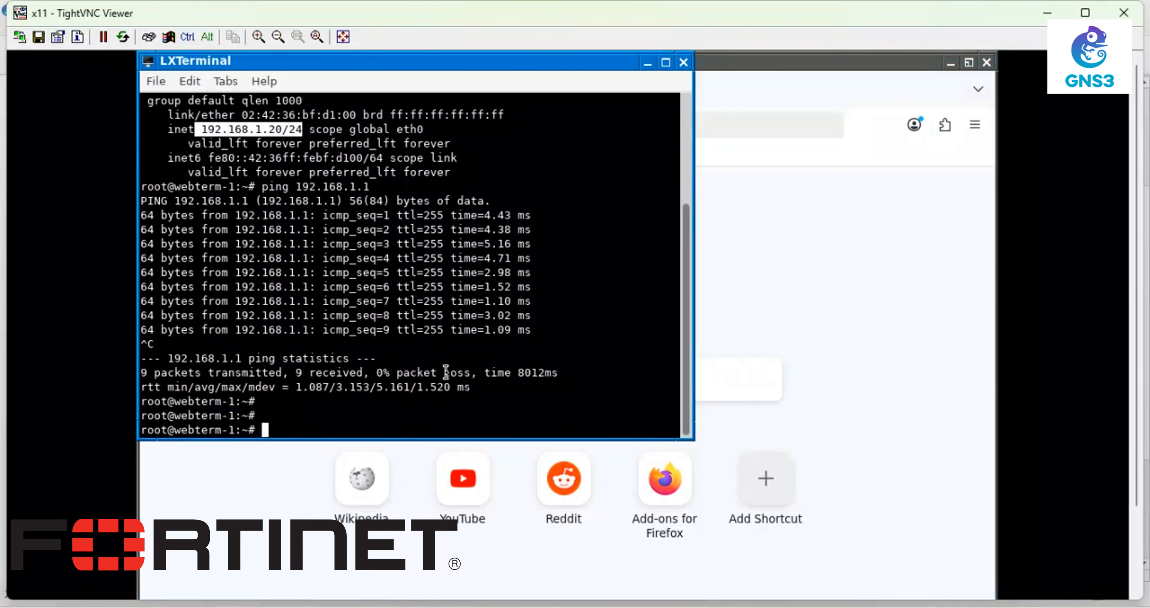
left_click(648, 63)
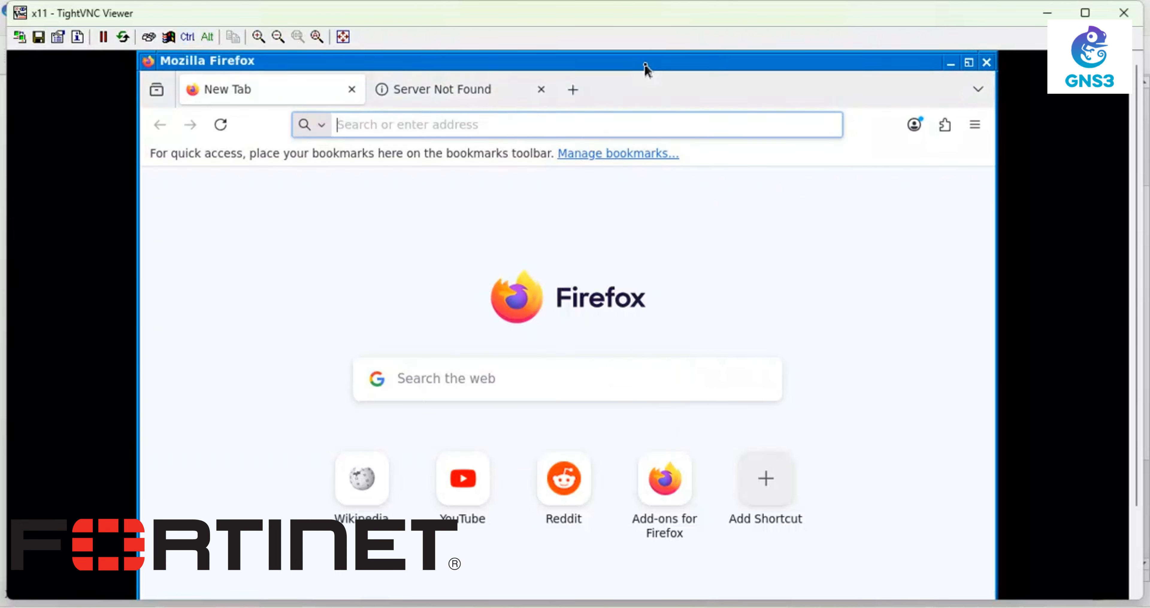
- Browse to 192.168.1.1 and log in with the admin credentials, declining to save the password
left_click(378, 125)
type("1")
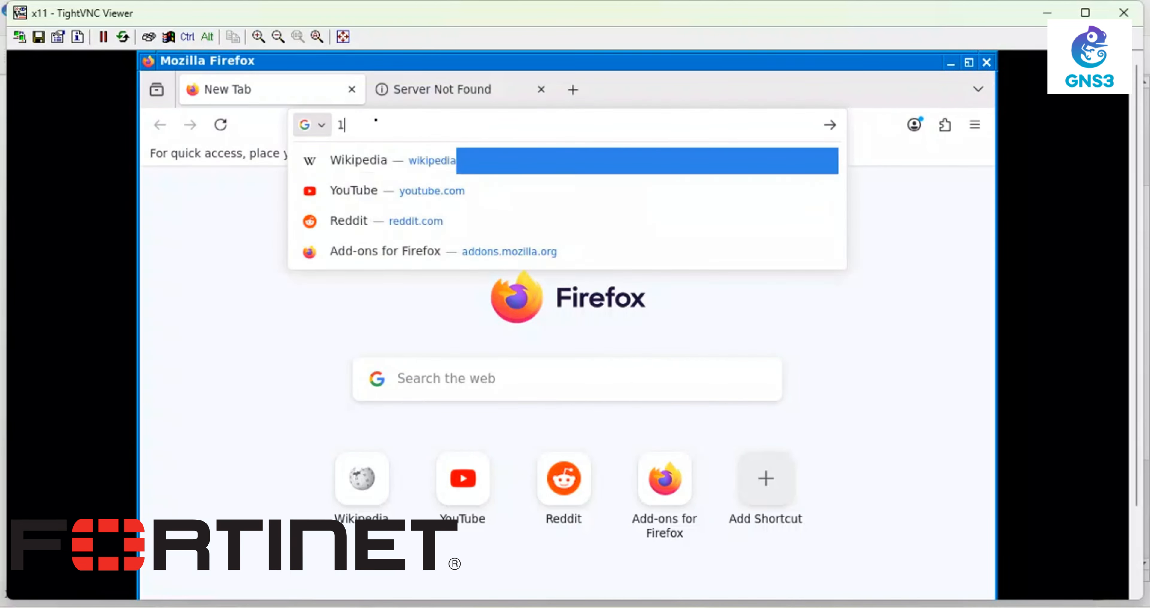
type("92.168")
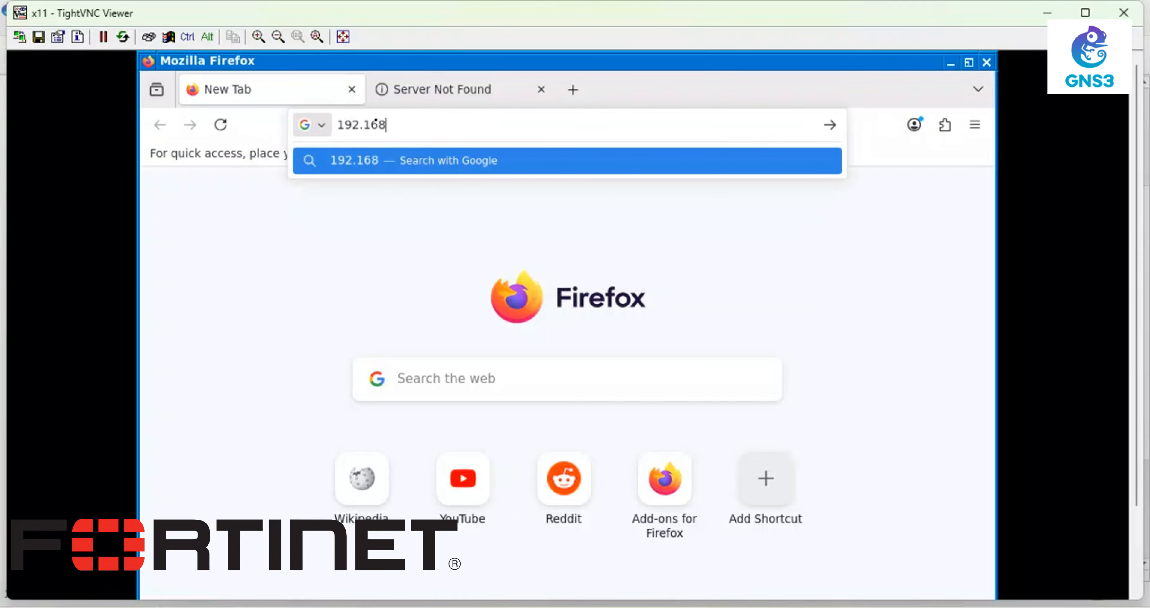
type(".1.1")
key("Return")
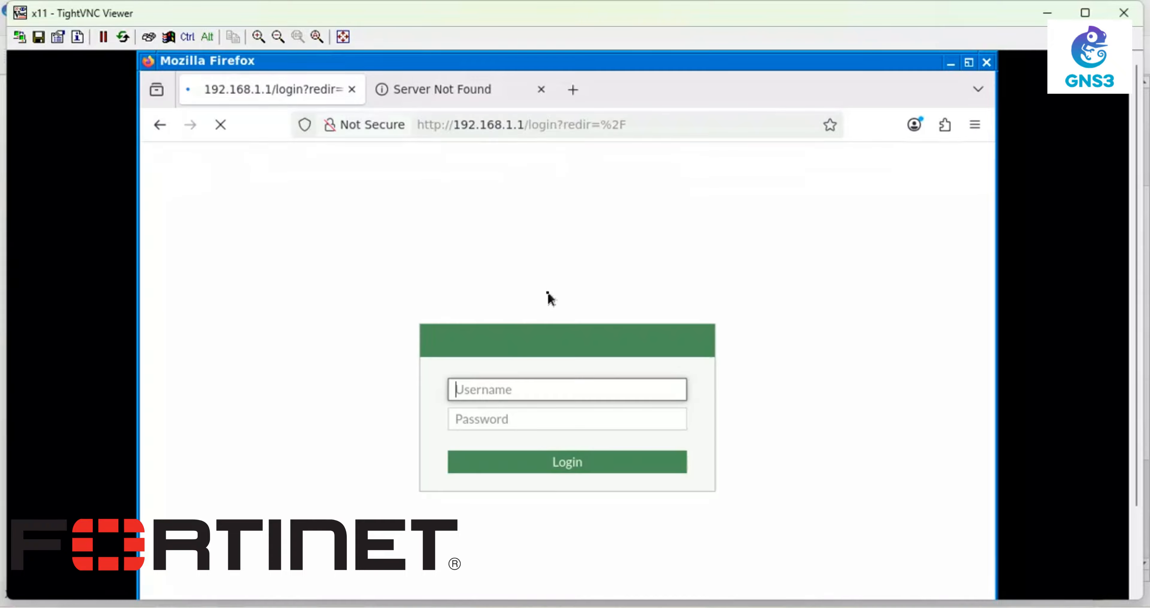
type("admin")
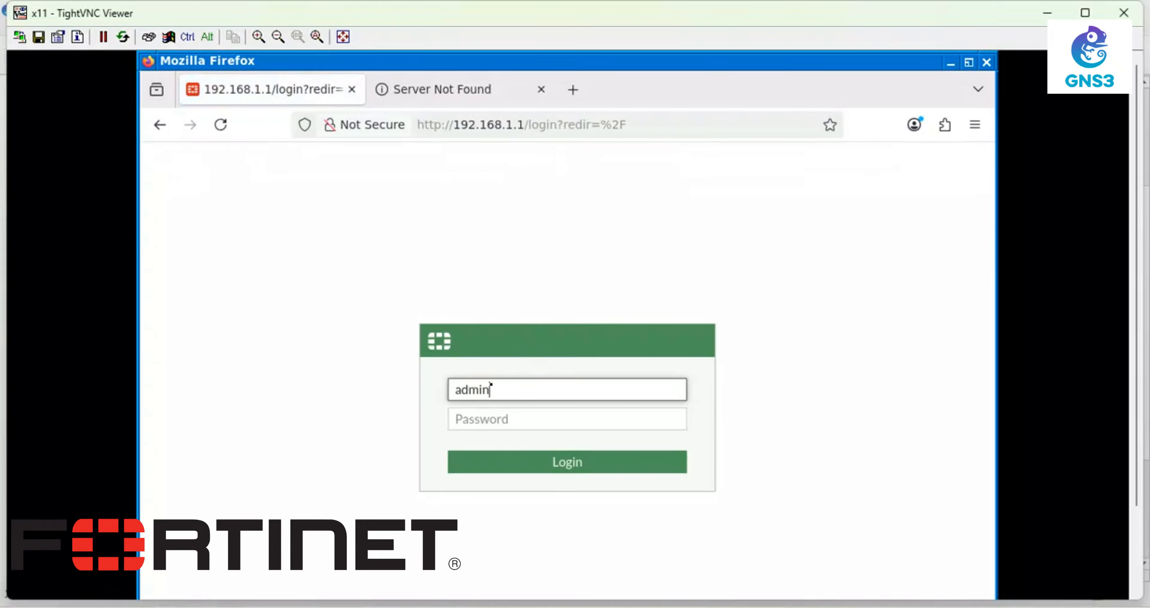
key("Tab")
type("a")
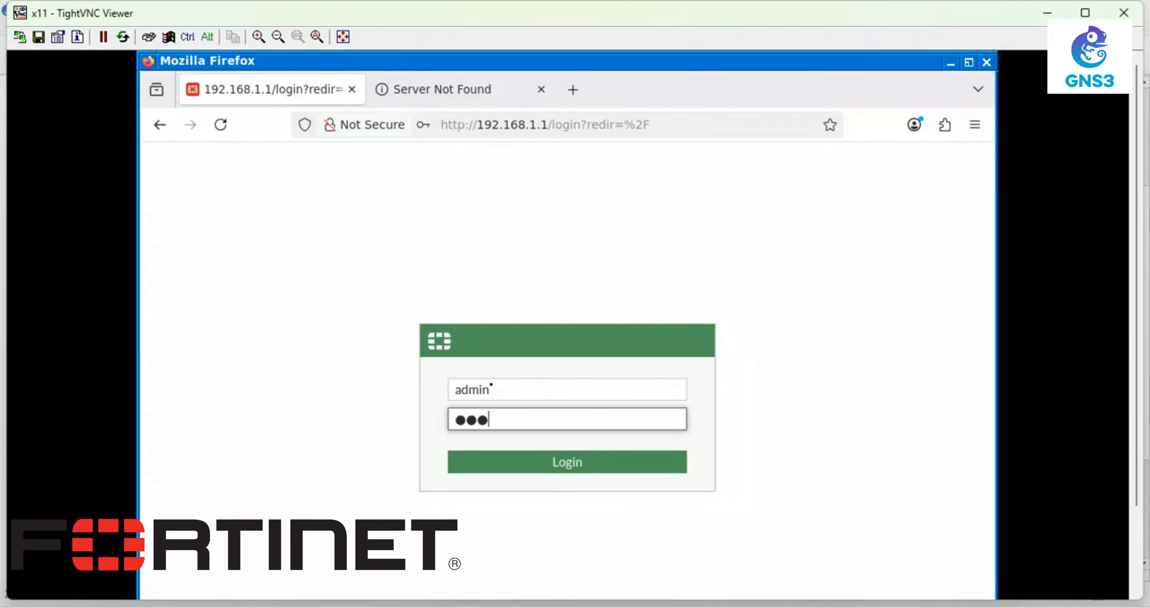
key("Return")
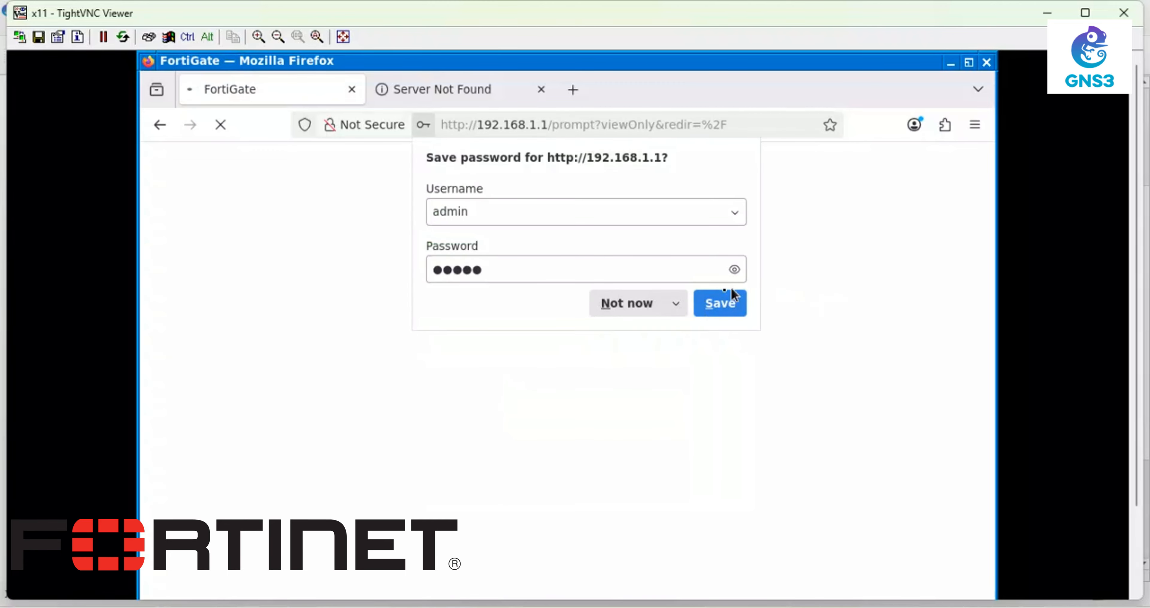
left_click(643, 311)
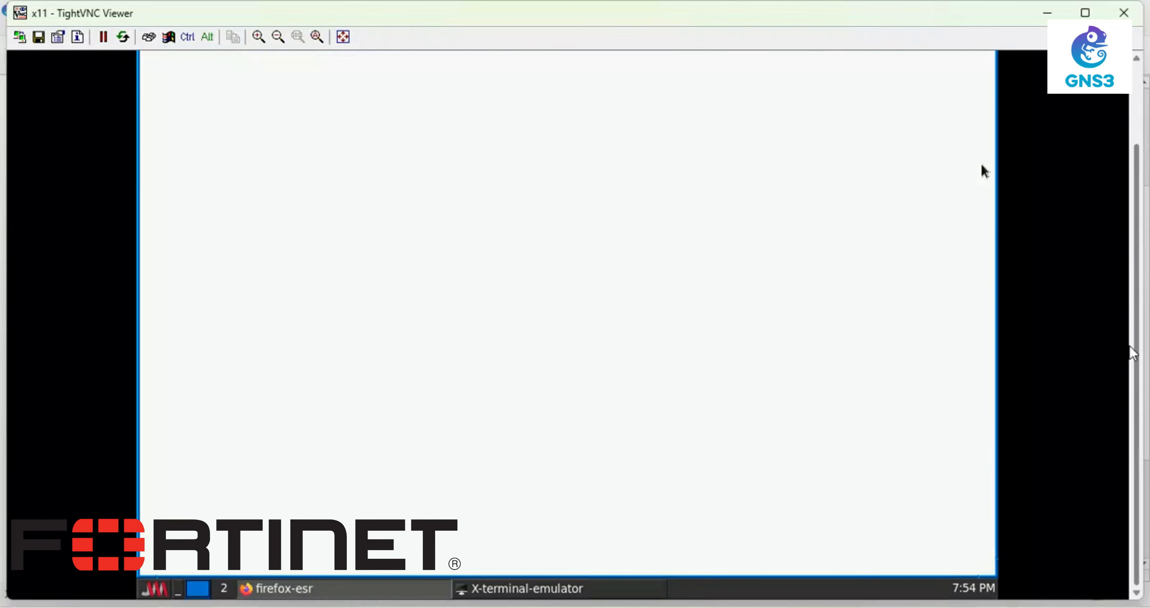
- Complete the first-login setup with the default dashboard and dismiss the FortiOS 7.0.0 intro permanently
left_click_drag(1139, 221, 1137, 364)
left_click(514, 403)
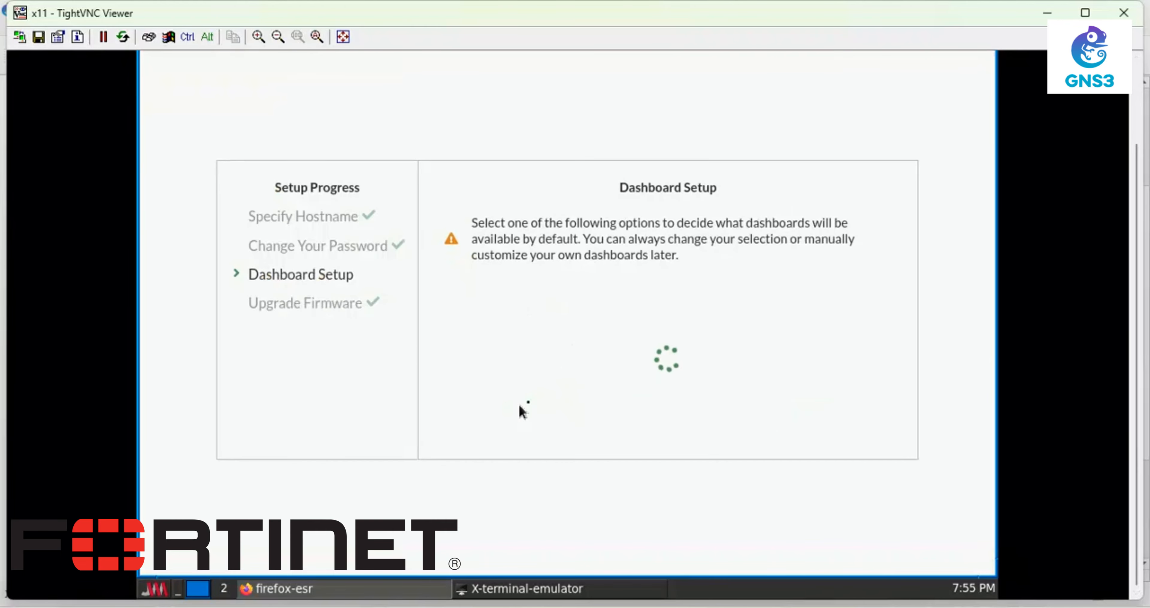
left_click(615, 428)
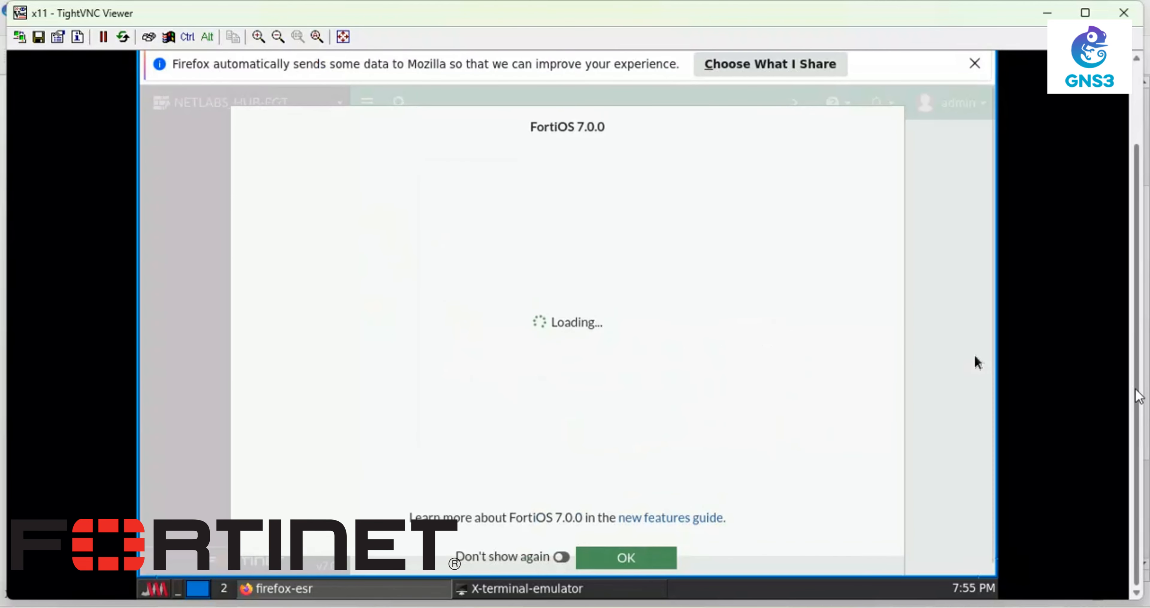
left_click(562, 557)
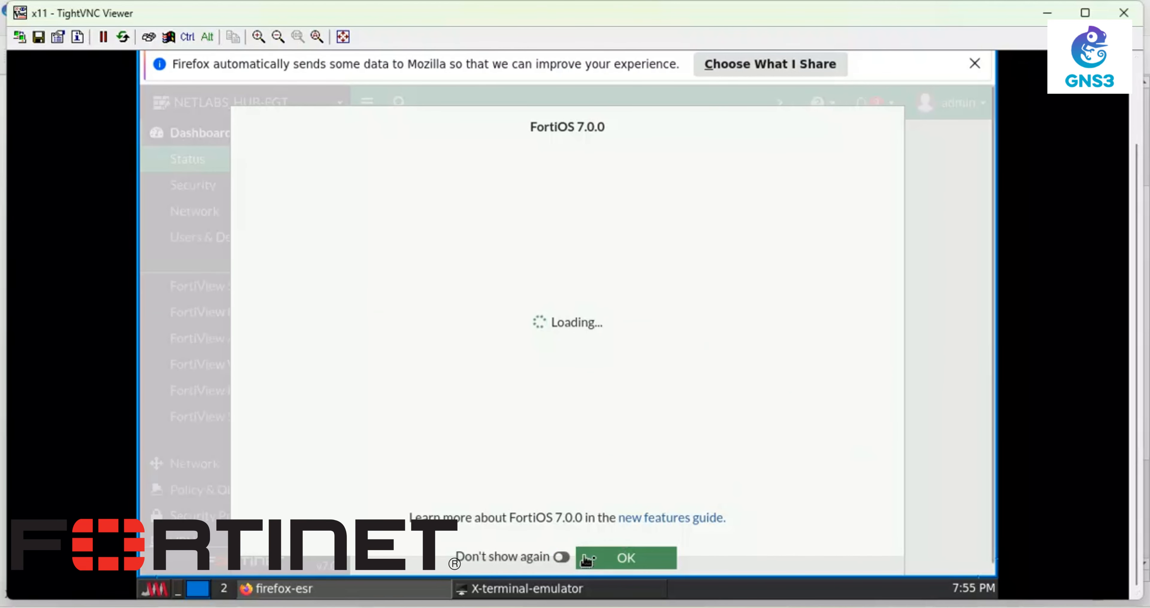
left_click(629, 559)
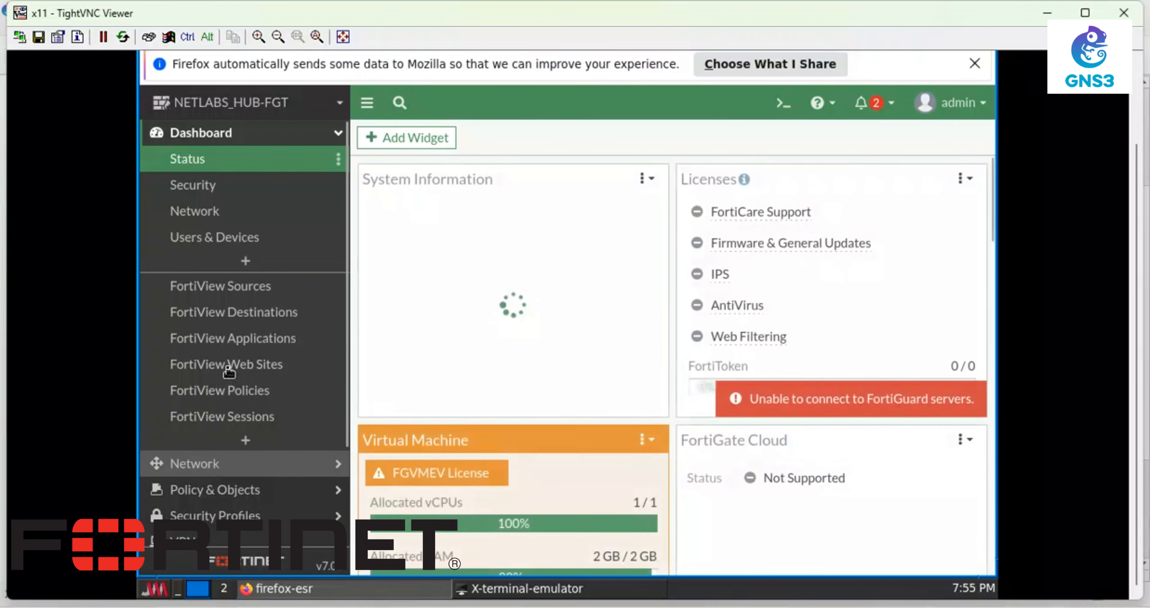
- Review the Network Interfaces and Static Routes pages, then go to Policy & Objects > Firewall Policy
left_click(210, 463)
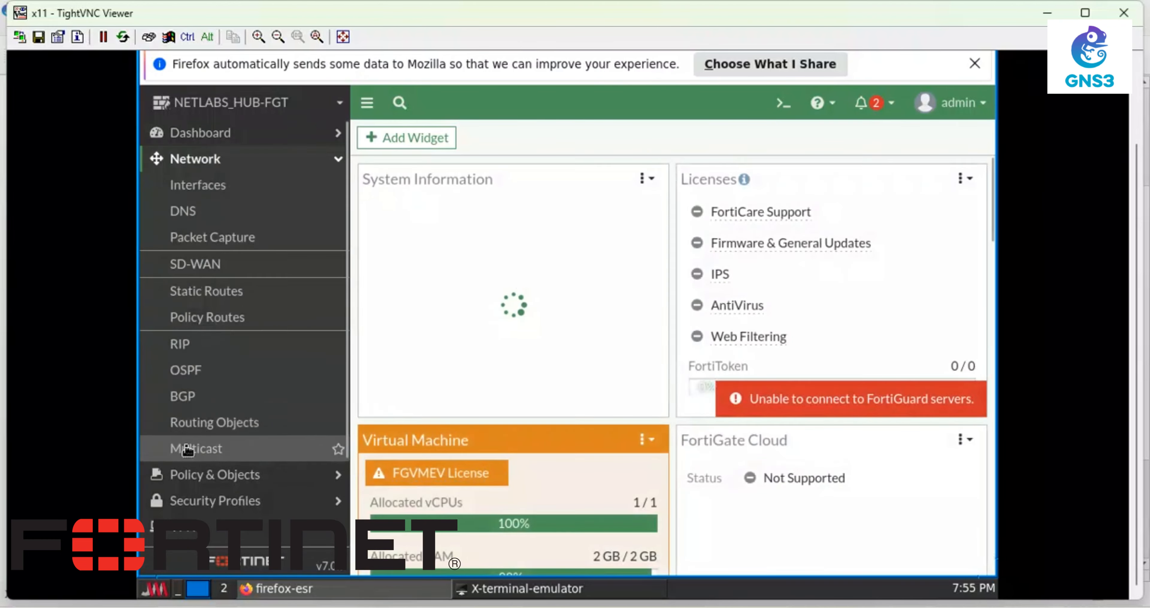
left_click(195, 191)
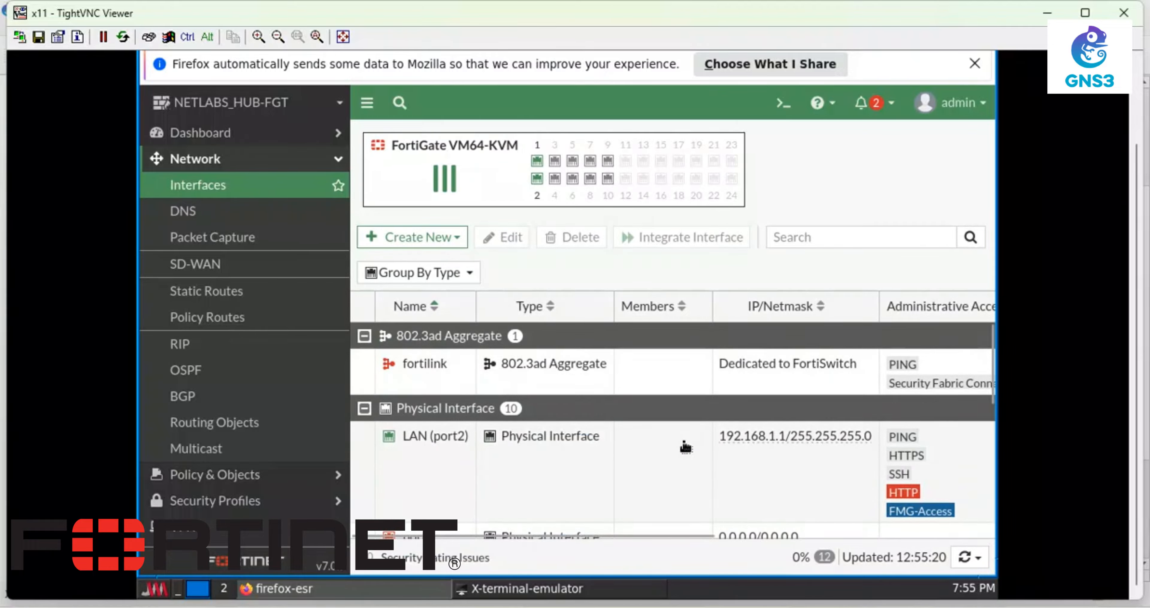
scroll(686, 447, "down", 5)
scroll(686, 447, "up", 5)
scroll(690, 447, "down", 8)
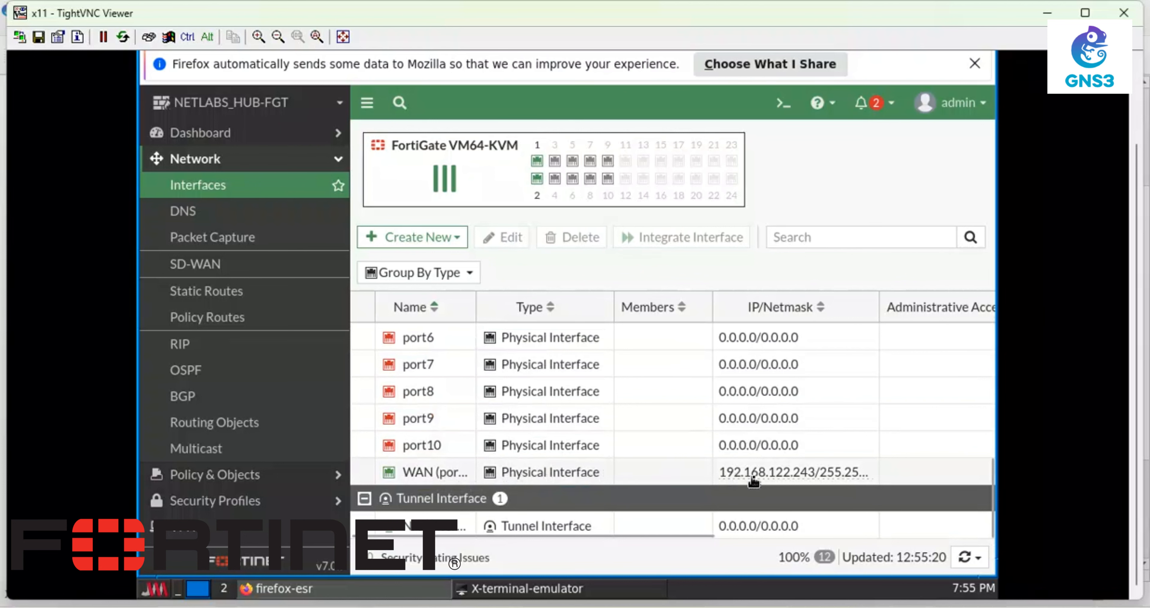
mouse_move(777, 481)
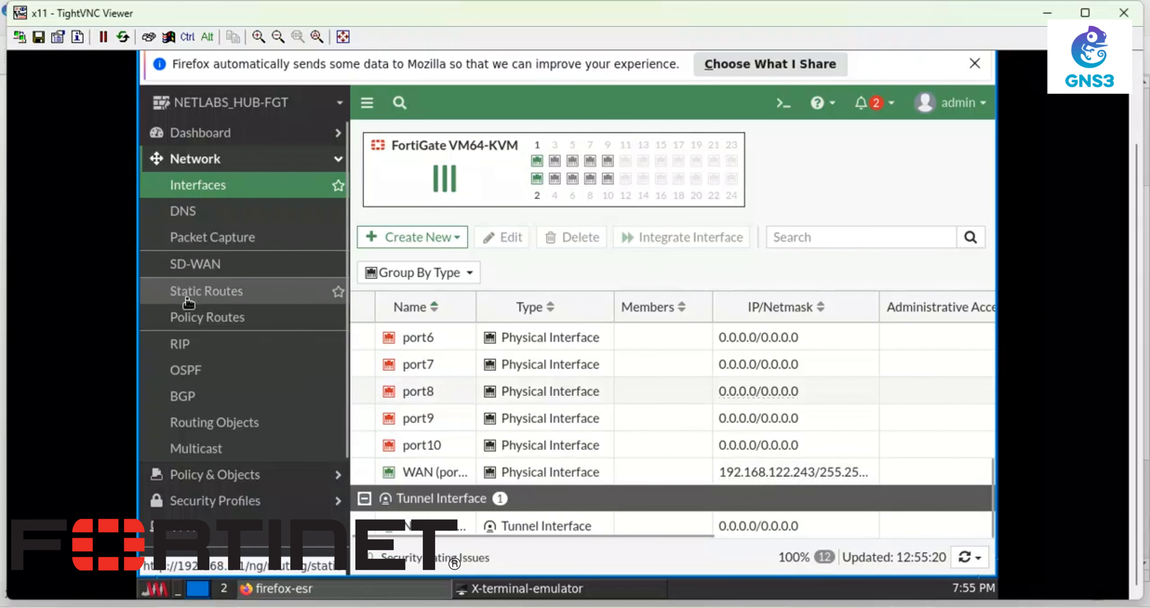
left_click(197, 291)
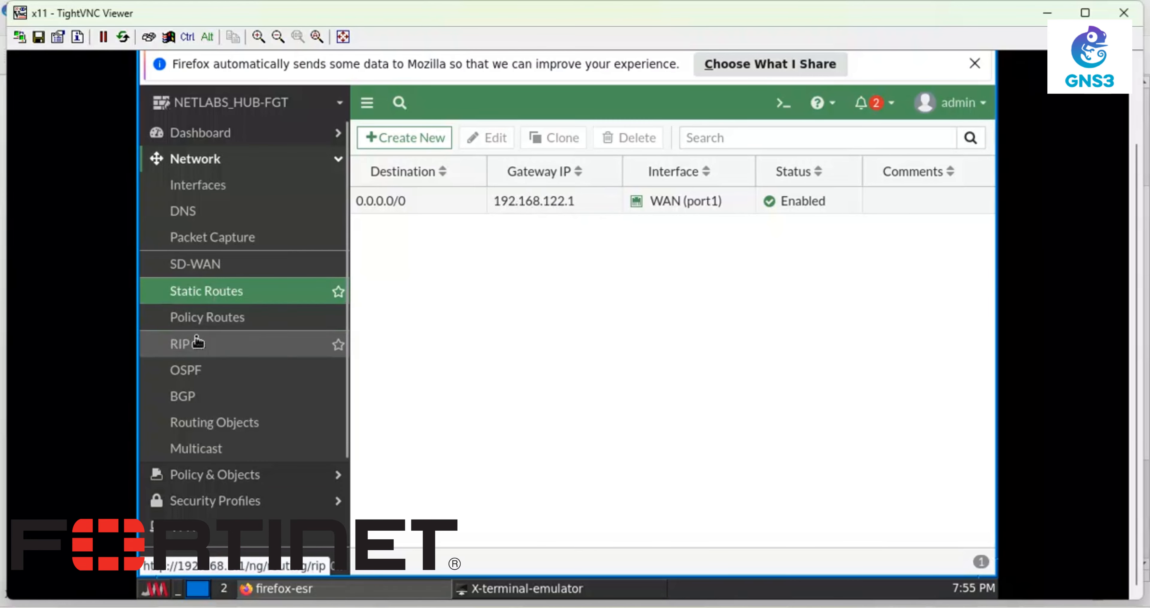
left_click(217, 474)
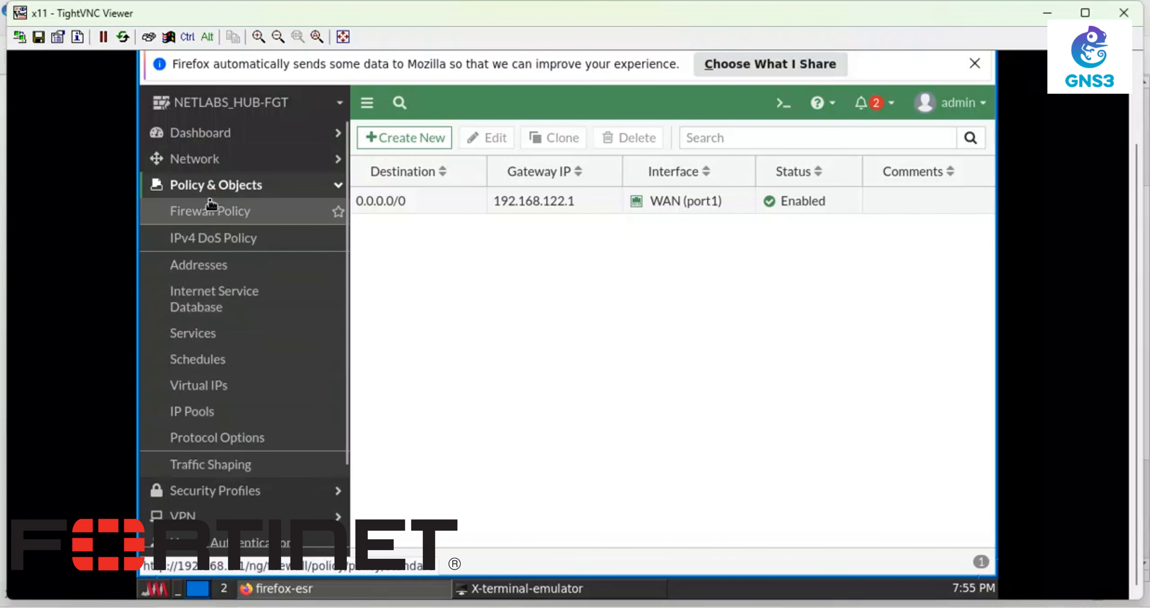
left_click(204, 212)
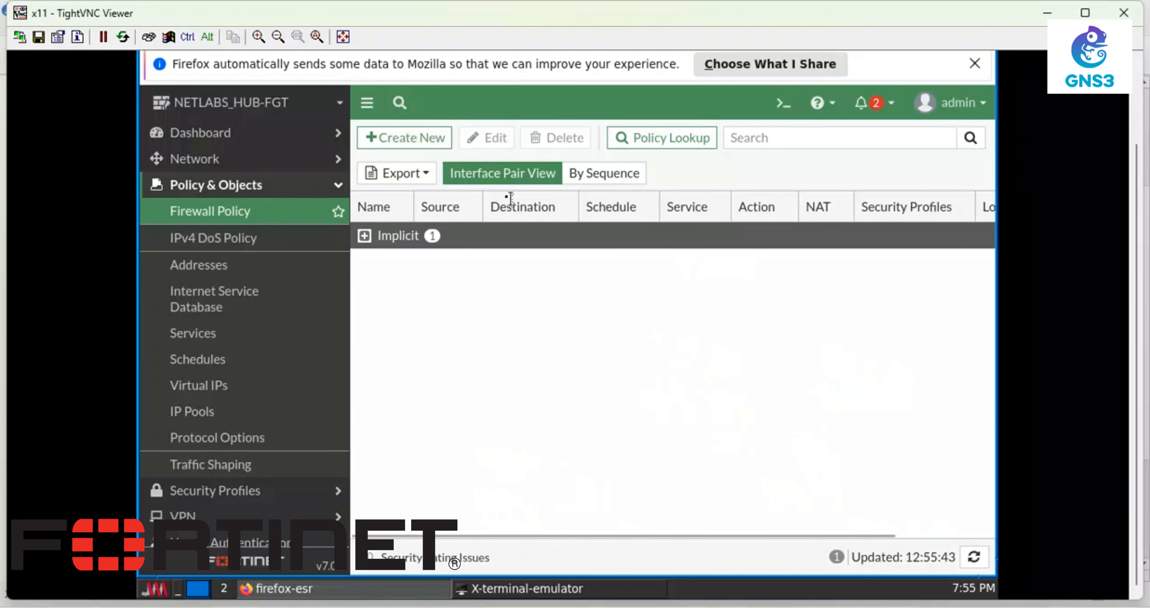
- Create a new policy named LAN-INTERNET from LAN (port2) to WAN (port1)
left_click(430, 147)
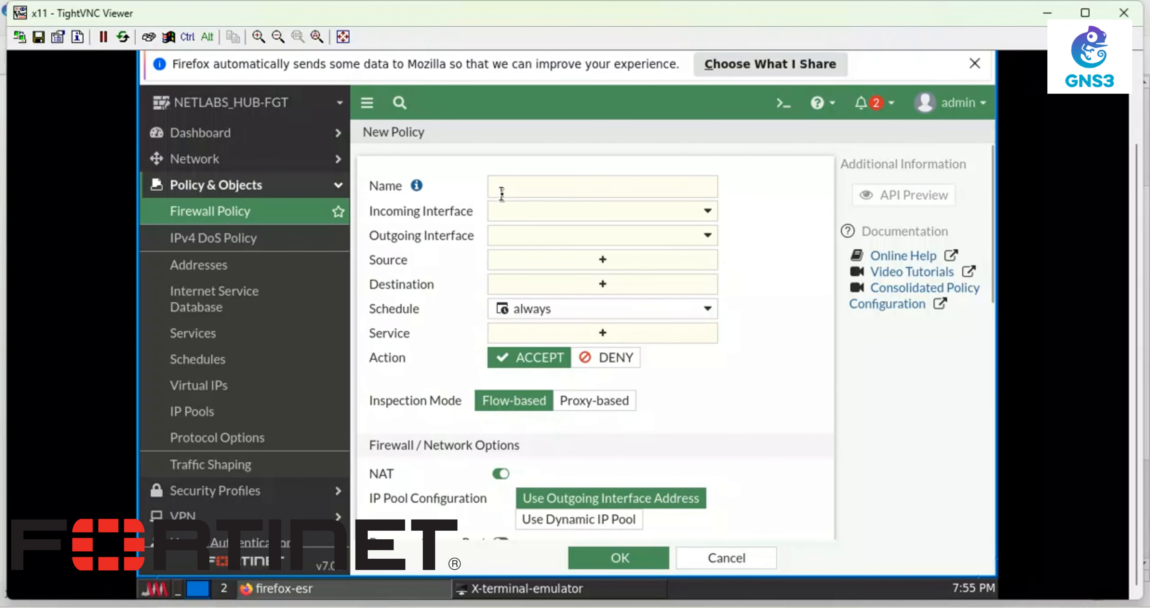
left_click(502, 195)
type("LAN-INTERNET")
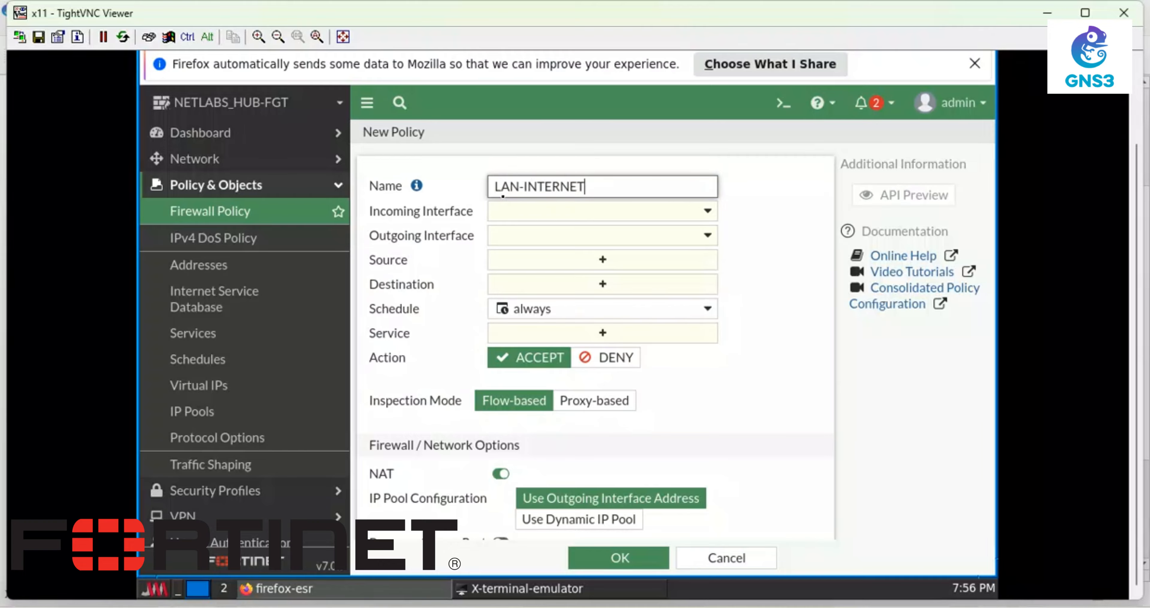
left_click(527, 214)
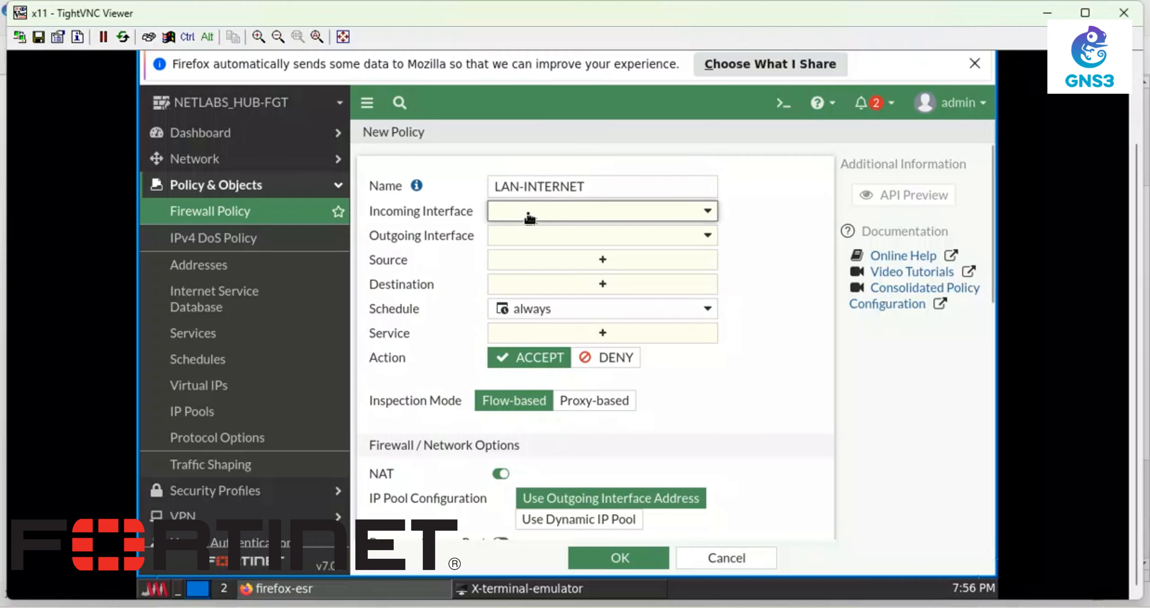
left_click(542, 304)
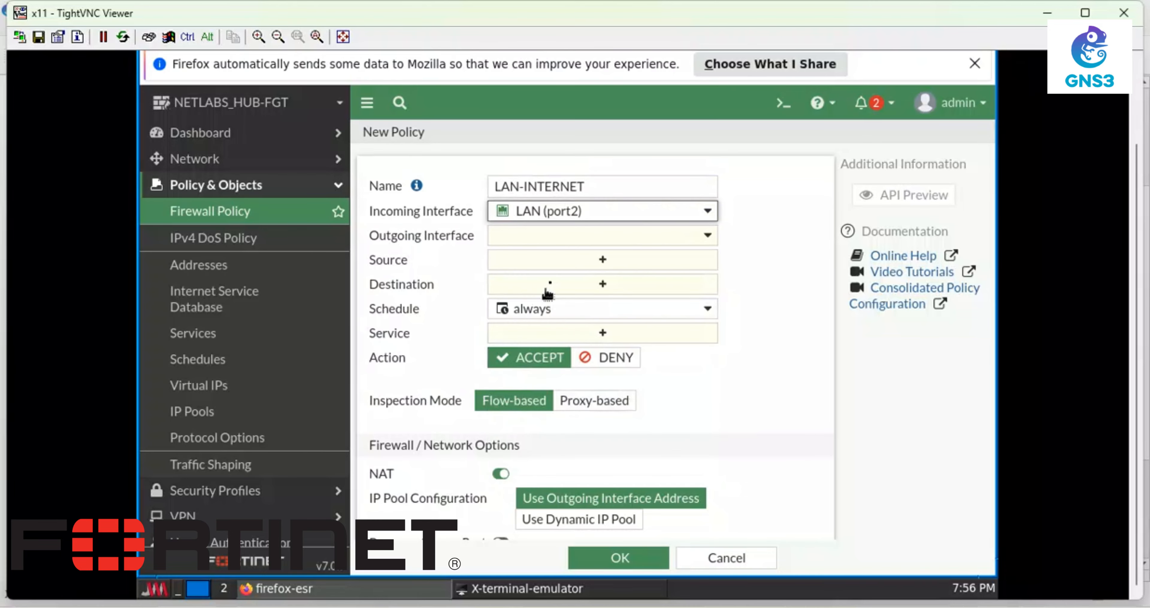
left_click(559, 242)
left_click(539, 306)
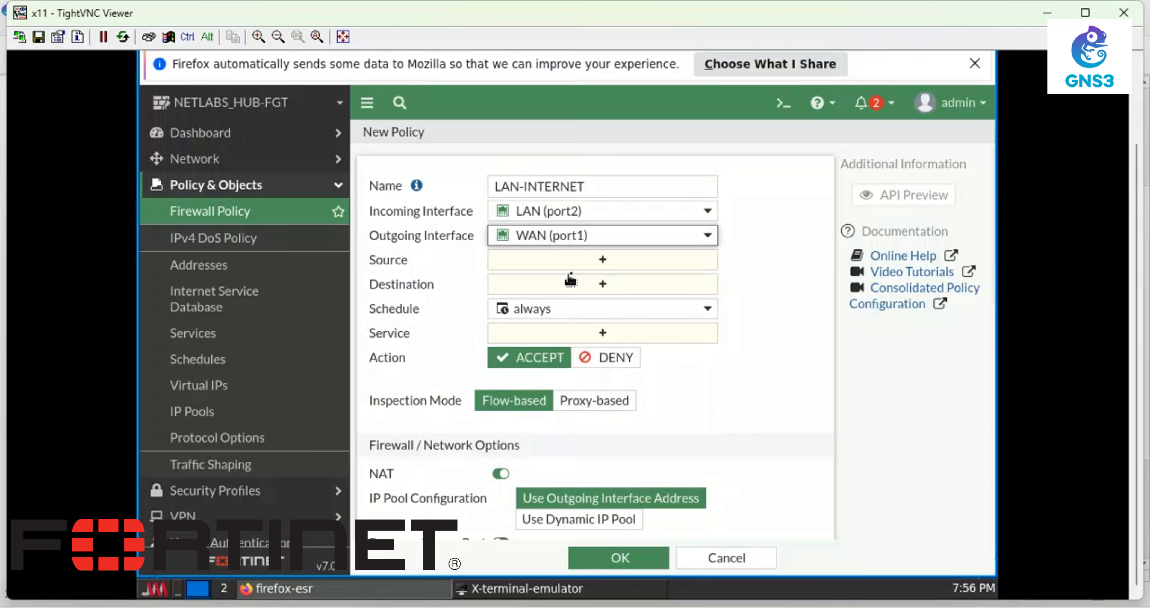
- Set source and destination to all and service to ALL
left_click(580, 259)
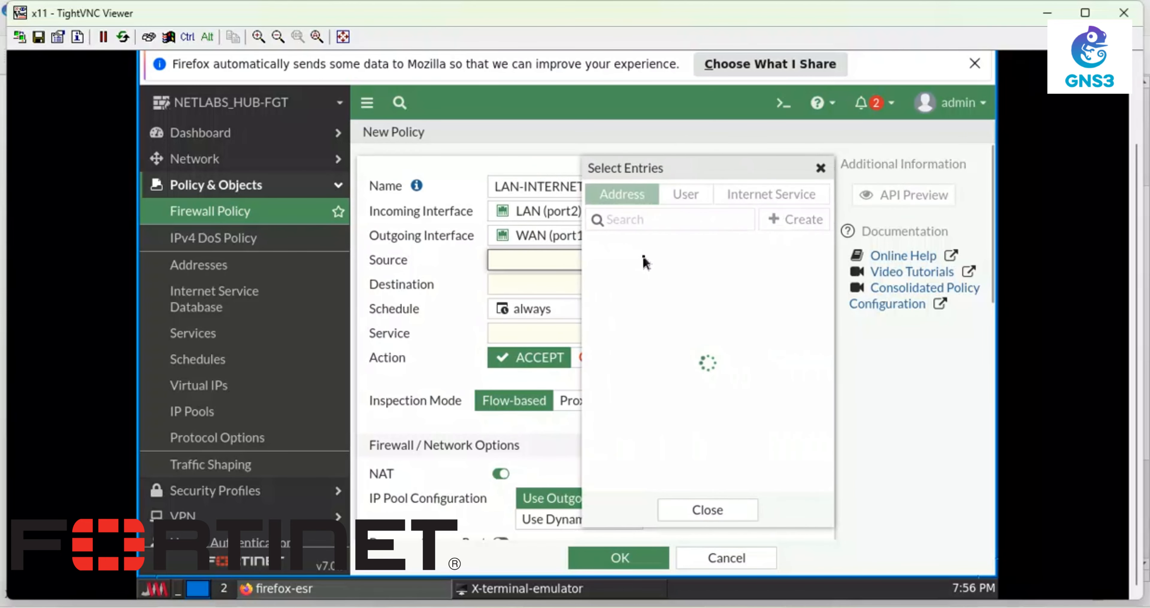
left_click(613, 275)
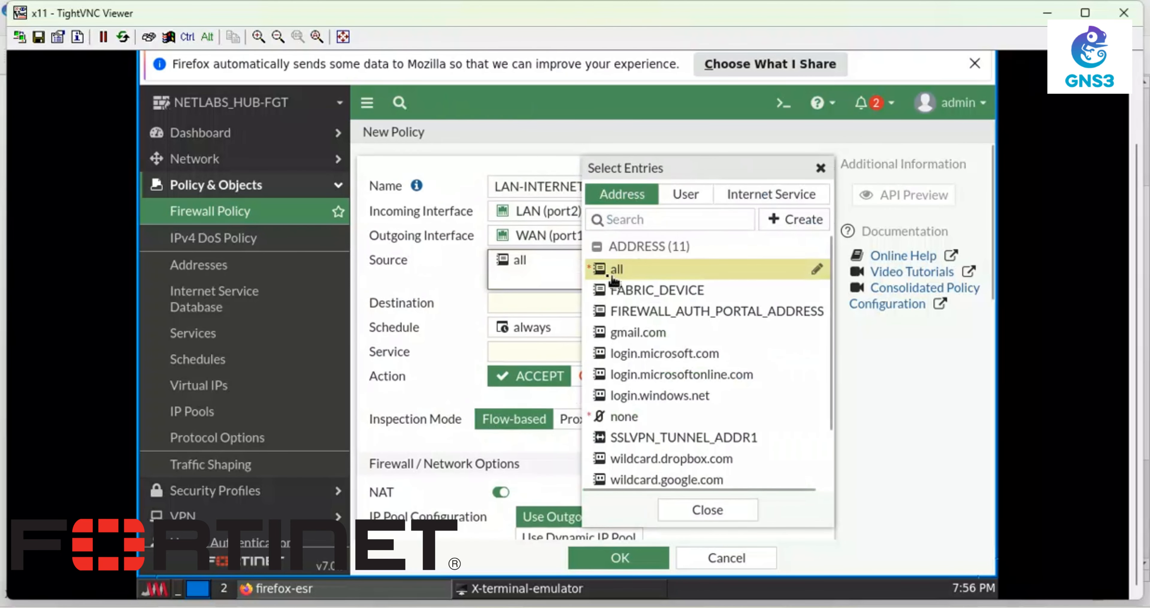
left_click(536, 308)
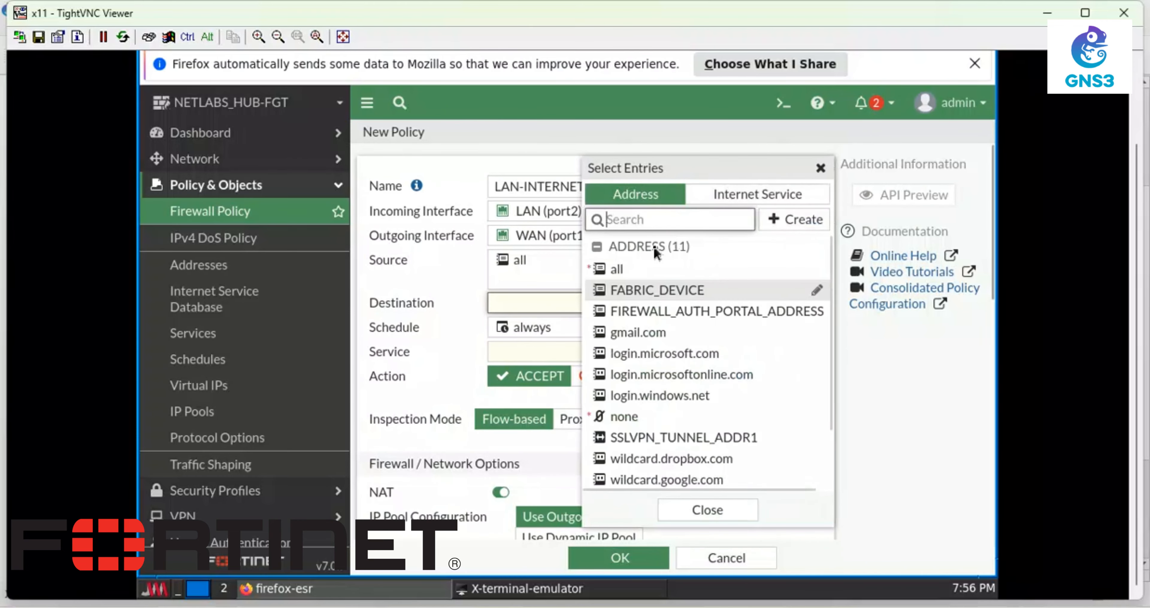
left_click(617, 269)
left_click(536, 364)
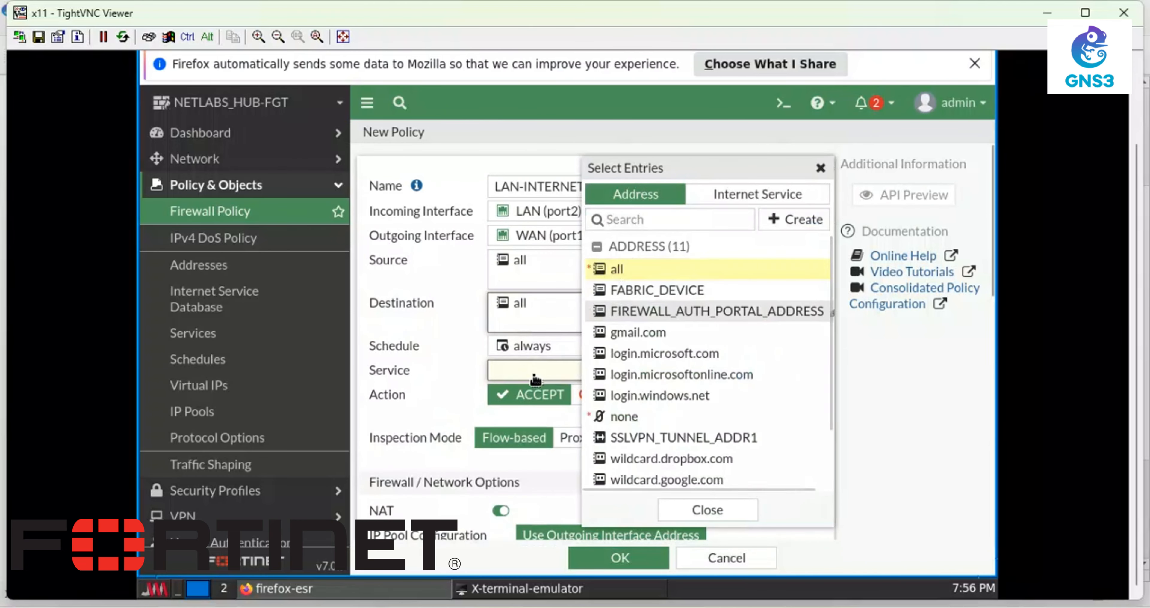
left_click(651, 264)
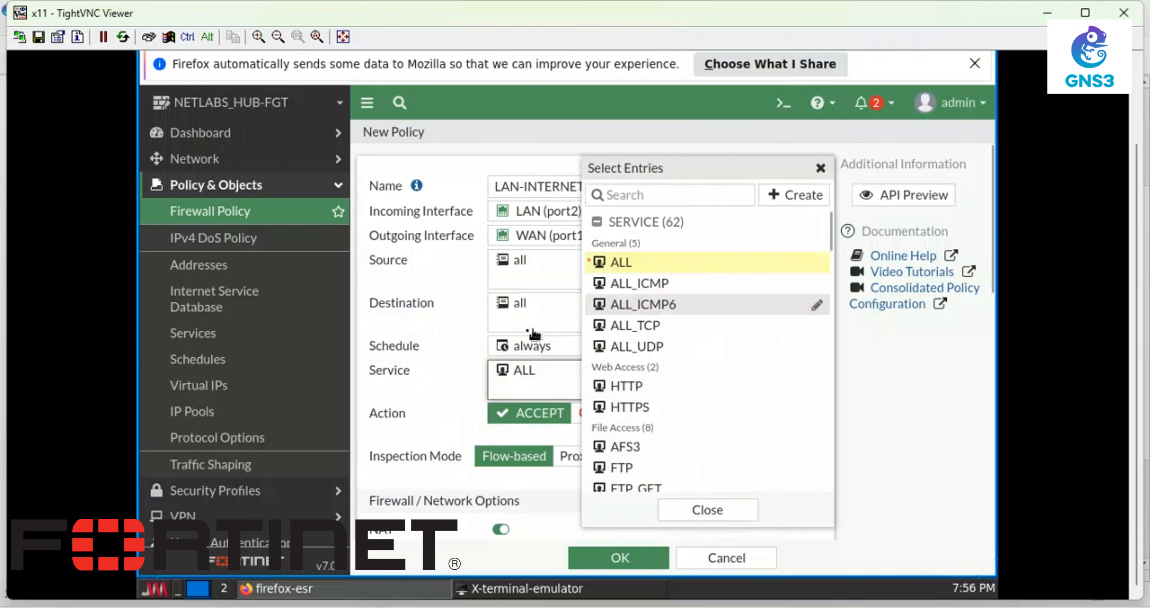
left_click(431, 292)
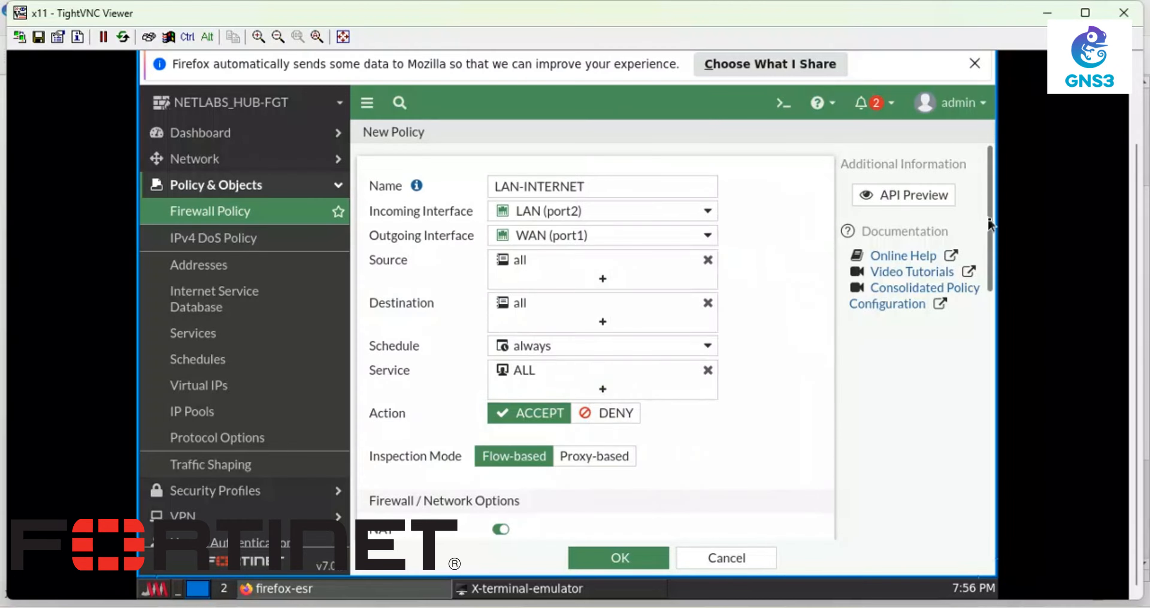
- Enable logging of all sessions and save the LAN-INTERNET policy
scroll(987, 218, "down", 3)
scroll(983, 299, "down", 2)
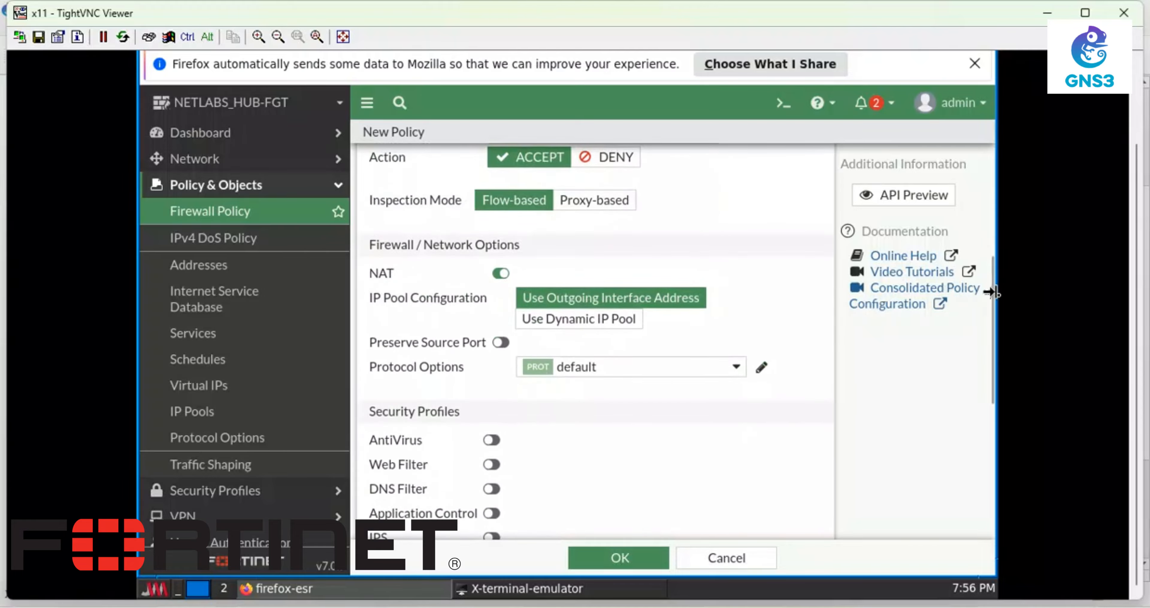
scroll(992, 335, "down", 1)
left_click_drag(992, 334, 972, 446)
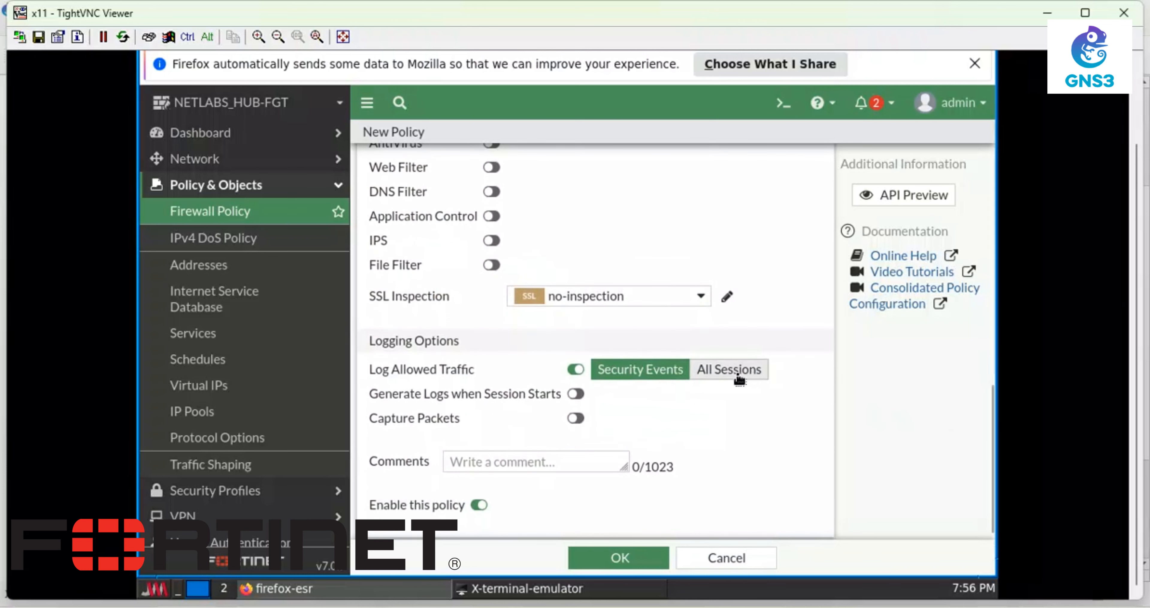
left_click(729, 370)
left_click(614, 557)
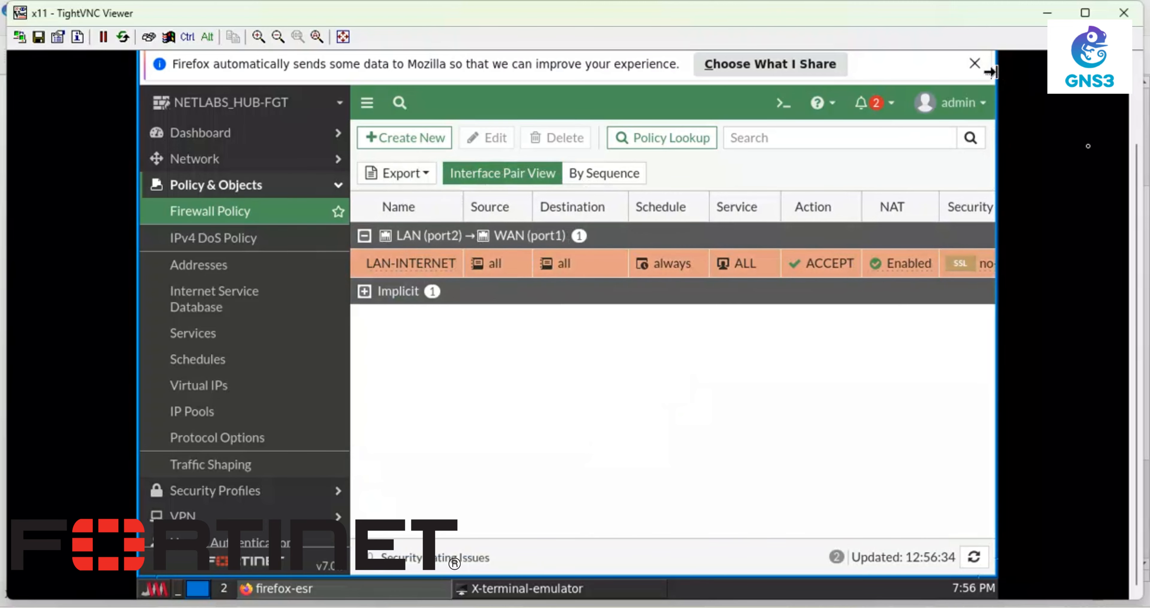
left_click_drag(1135, 203, 1138, 274)
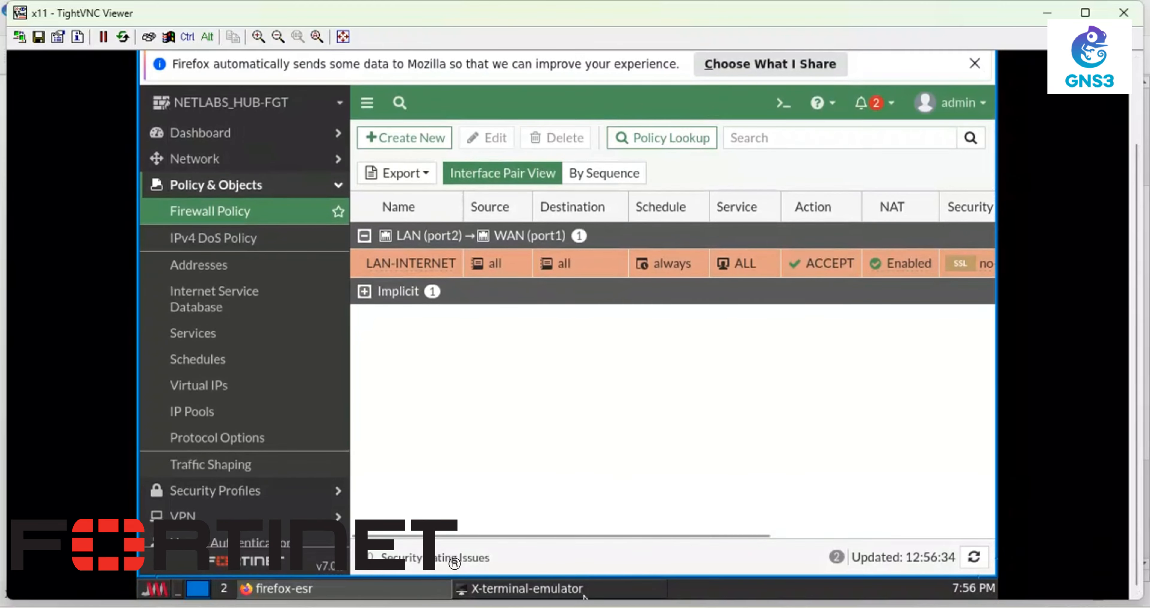
mouse_move(578, 606)
left_click(570, 553)
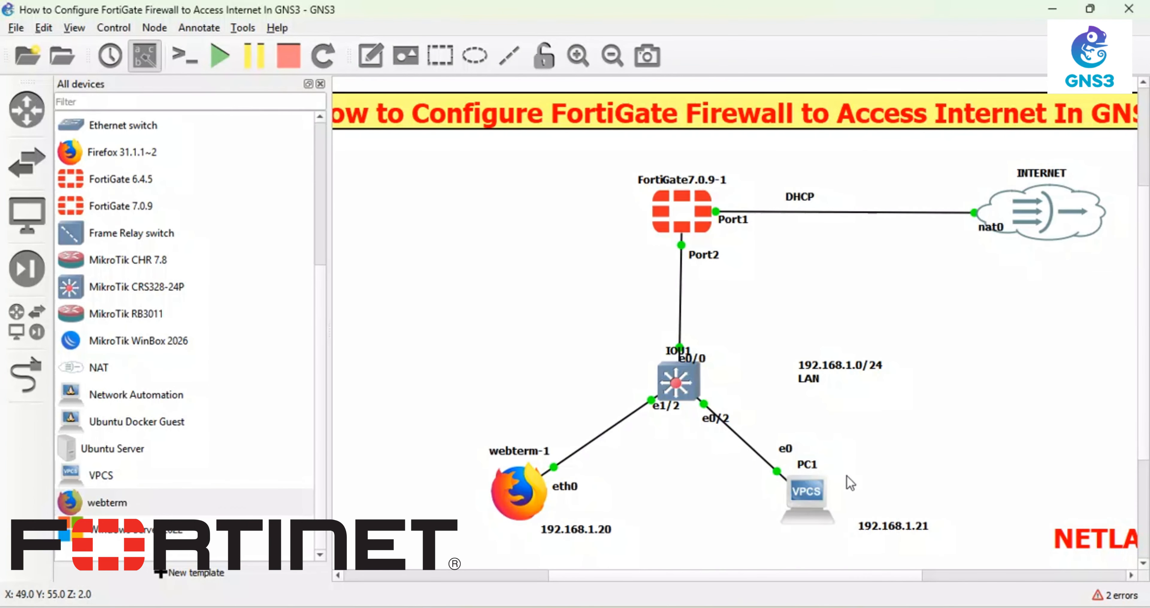
- Open PC1's PuTTY console and maximize it
right_click(804, 466)
right_click(798, 492)
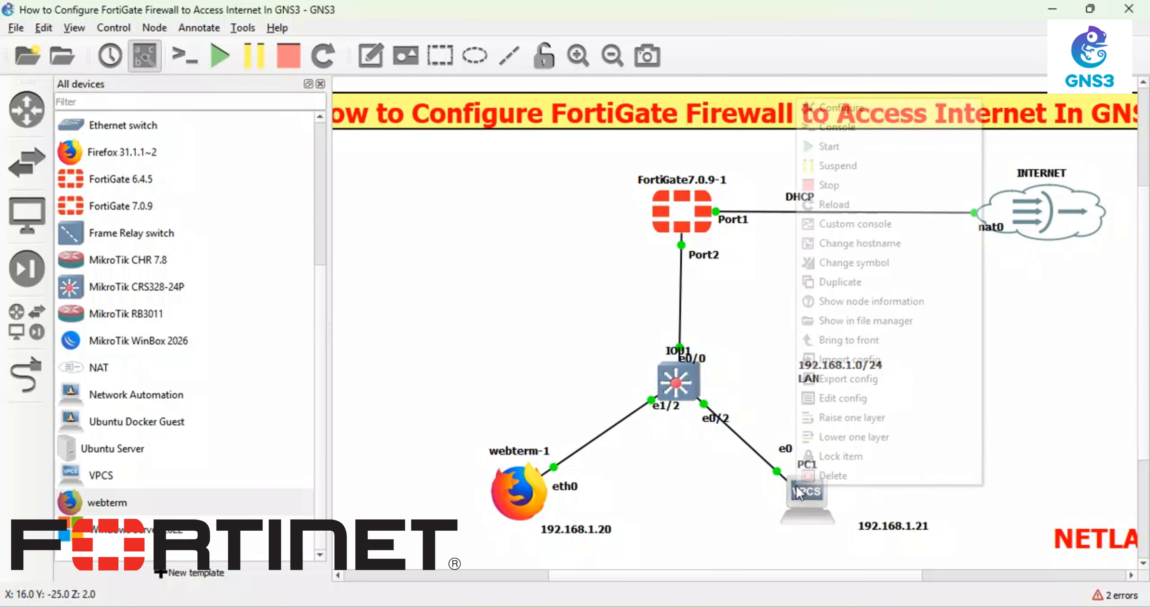
left_click(836, 127)
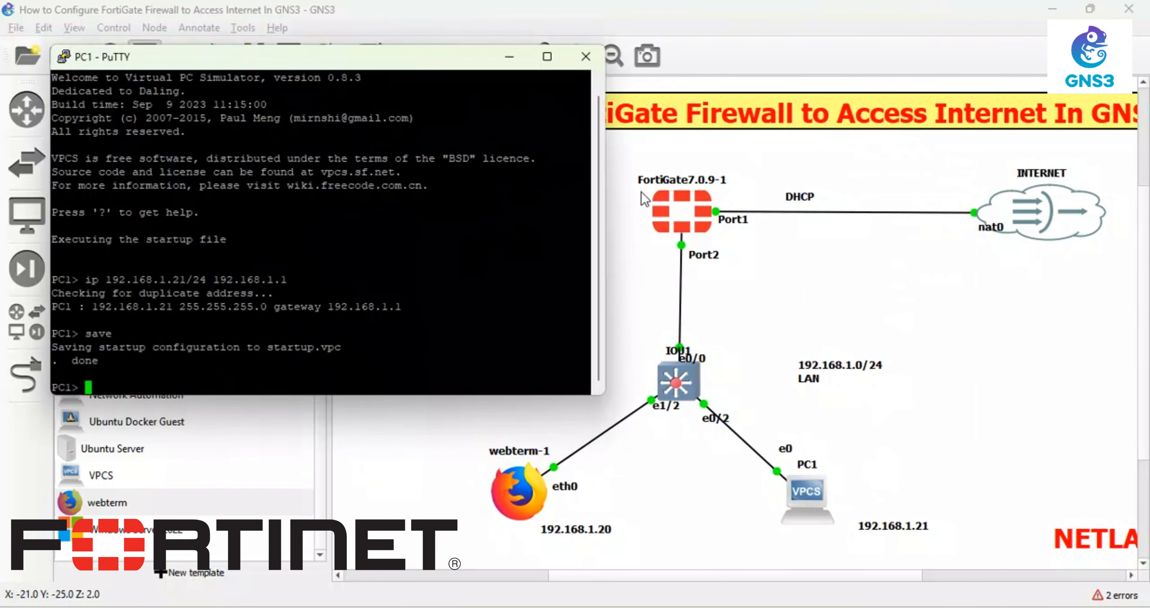
left_click(547, 57)
- Change the PuTTY terminal font to 12-point Courier New and apply it
right_click(407, 22)
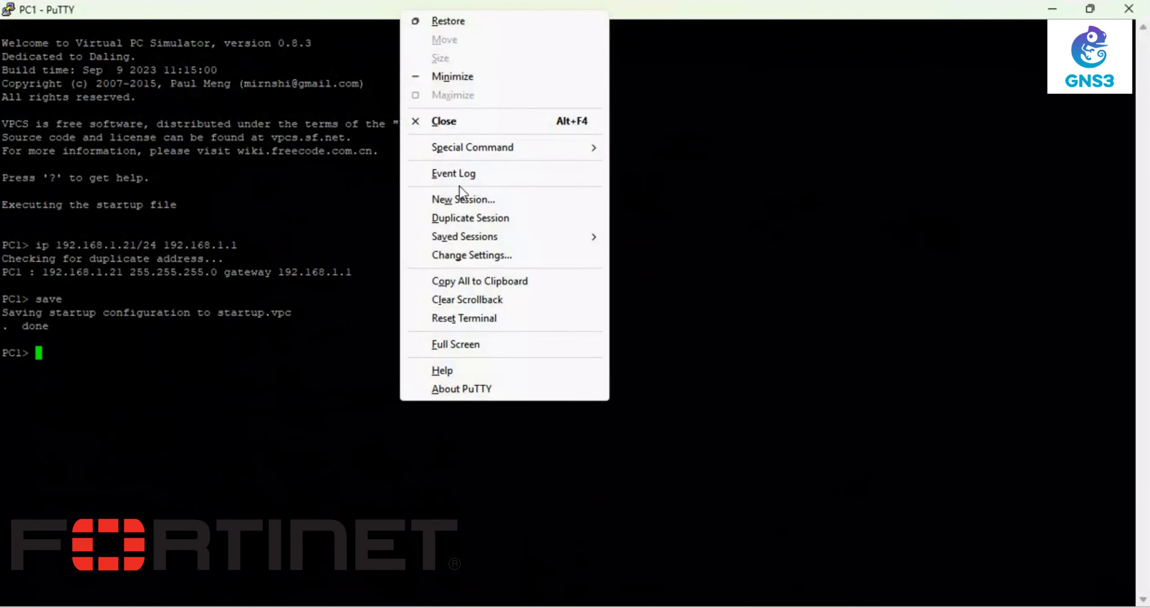
left_click(474, 256)
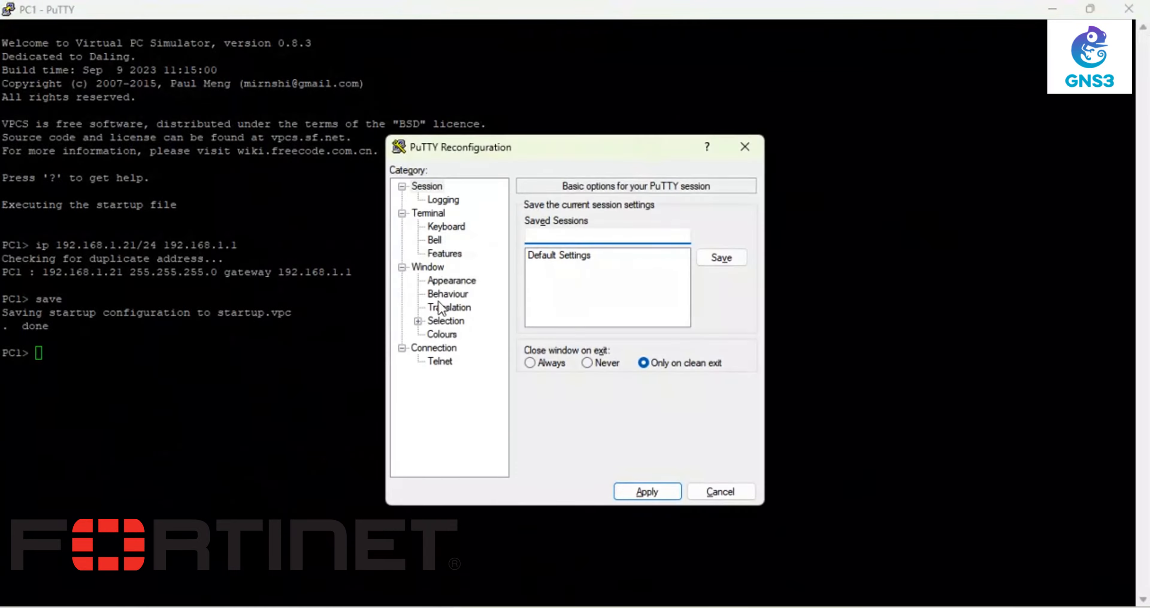
left_click(449, 280)
left_click(721, 305)
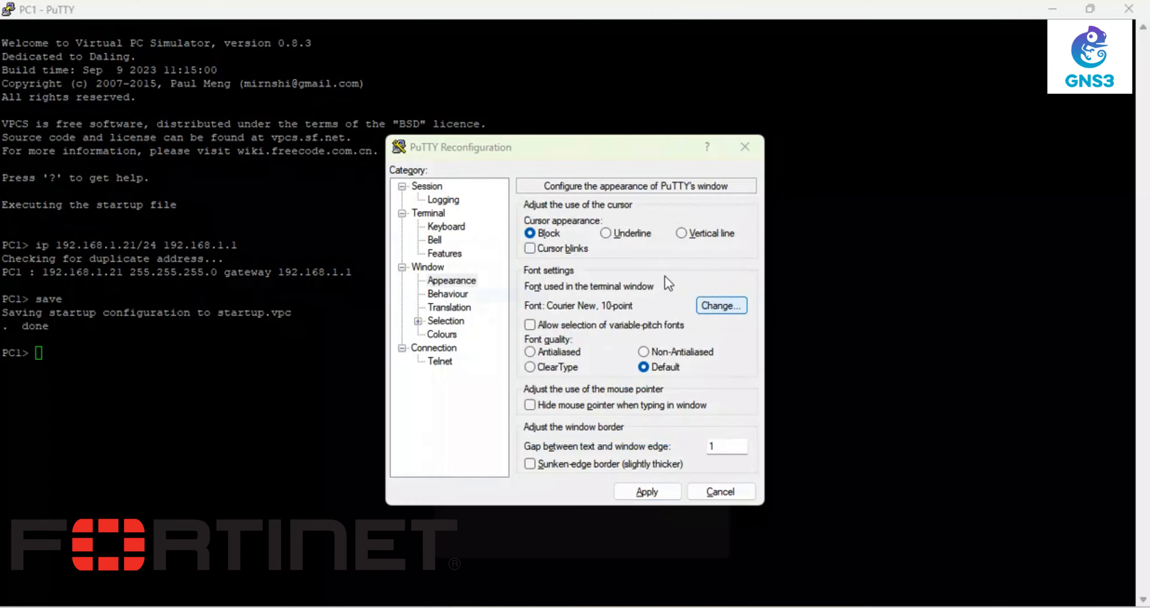
left_click(712, 304)
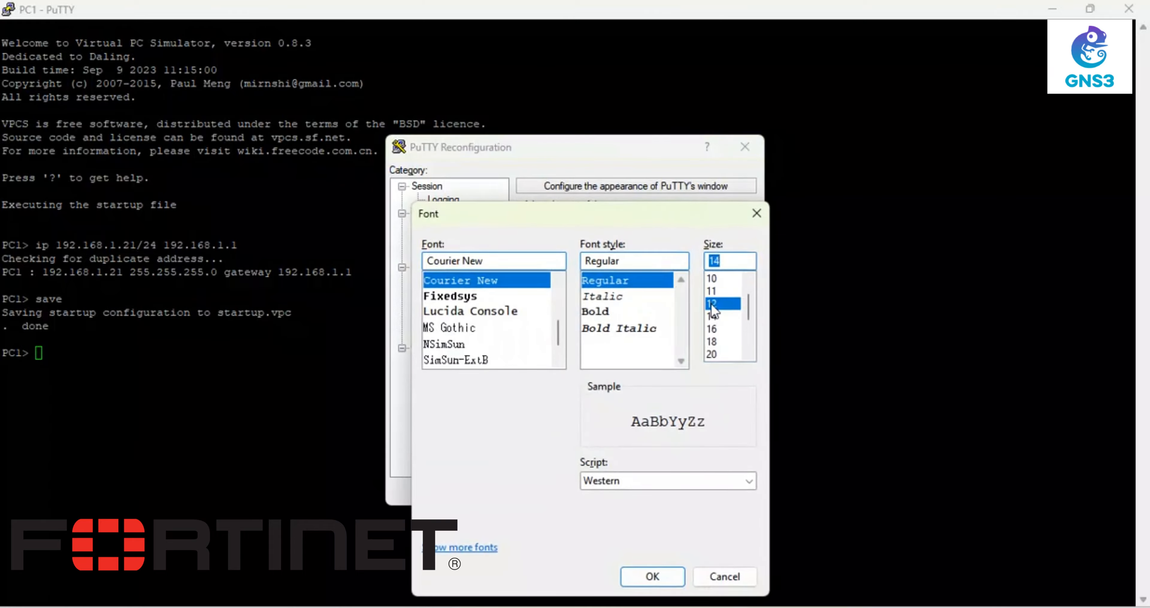
left_click(652, 577)
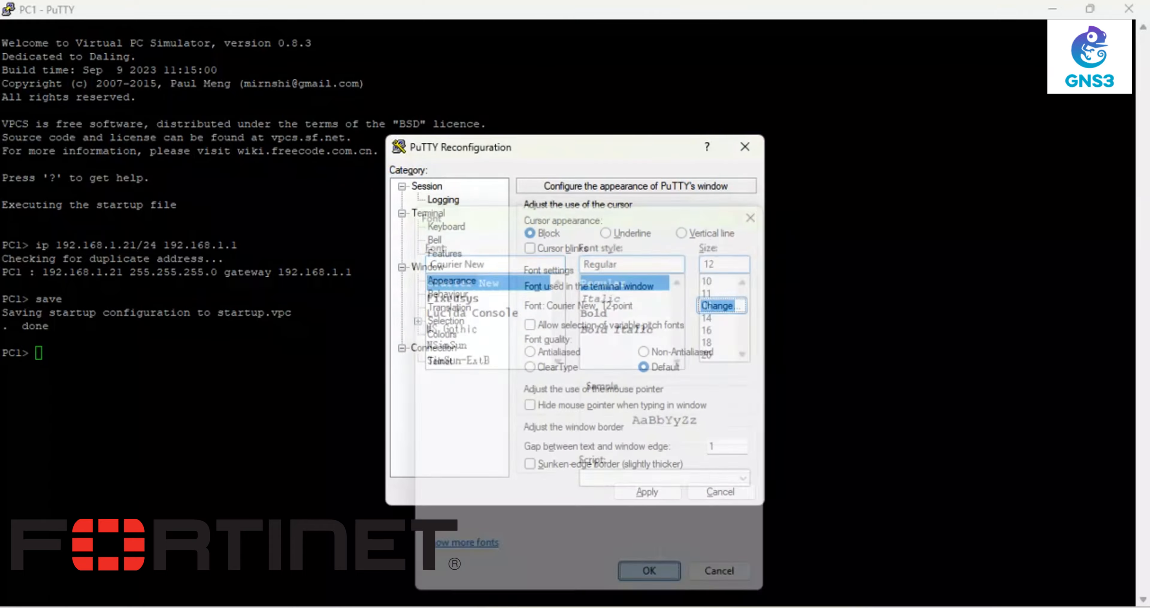
left_click(651, 488)
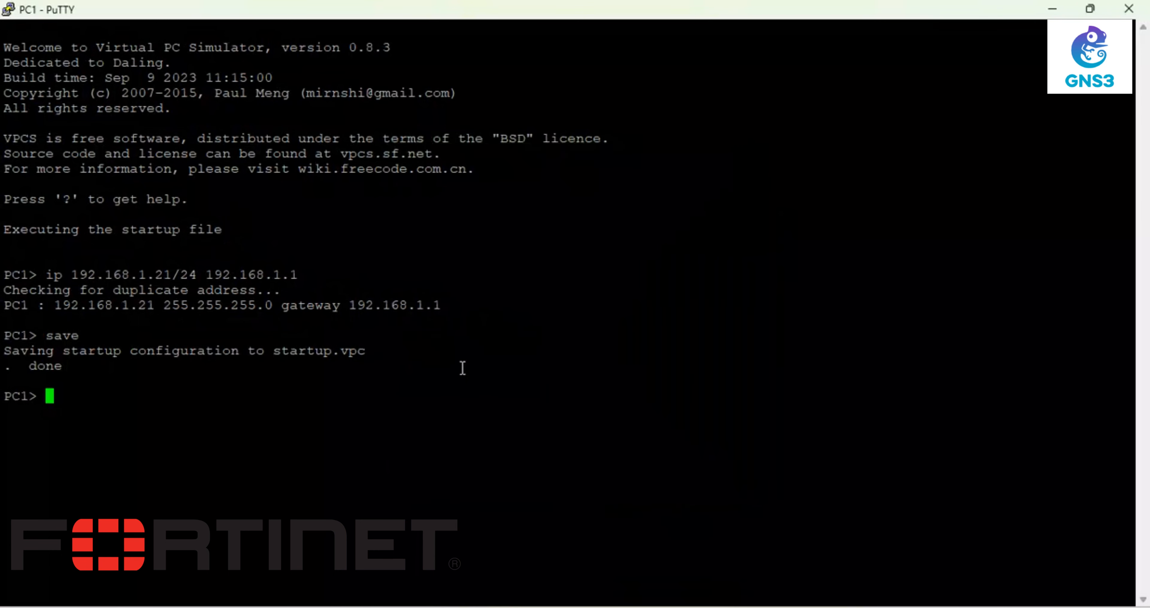
- From PC1, run a continuous ping to 8.8.8.8, then try pinging google.com
type("ping 8.8.8.8")
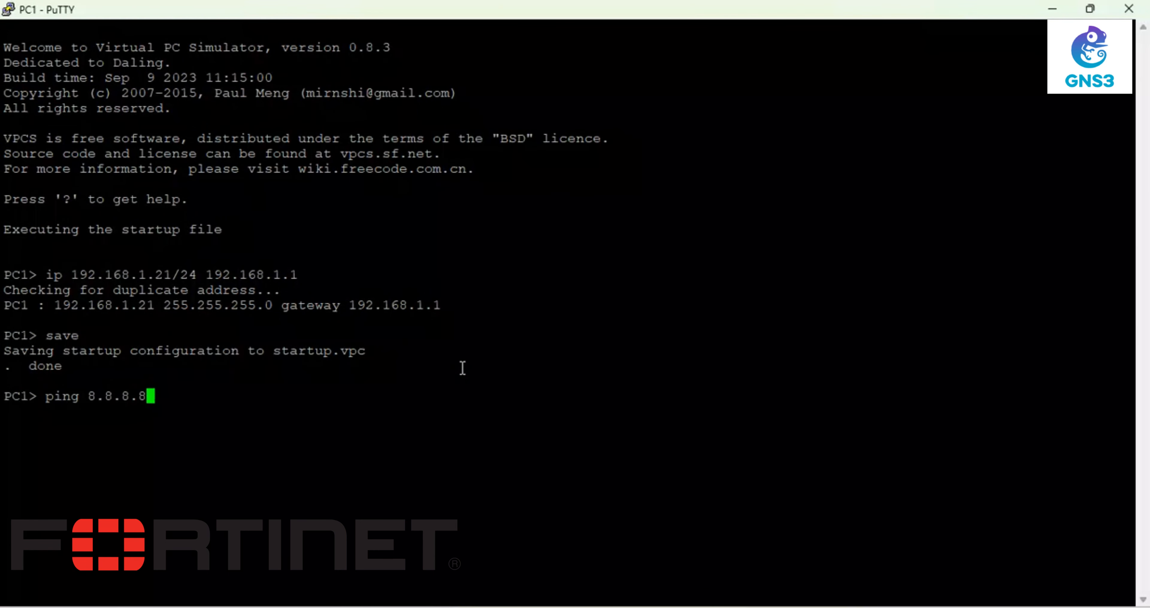
type(" -t")
key("Return")
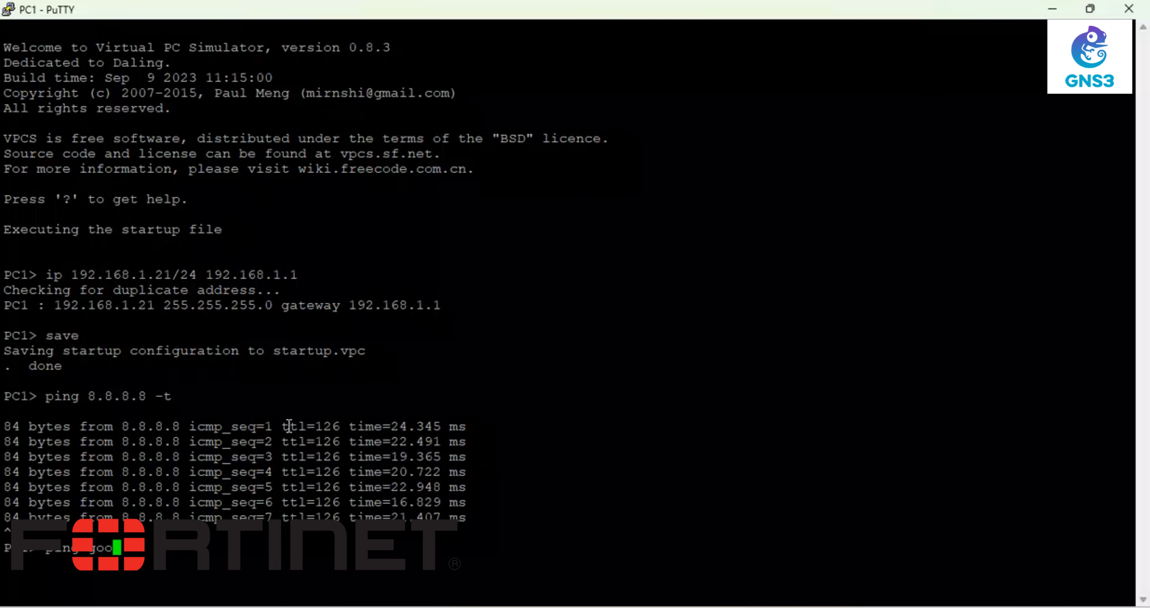
type("com")
key("Return")
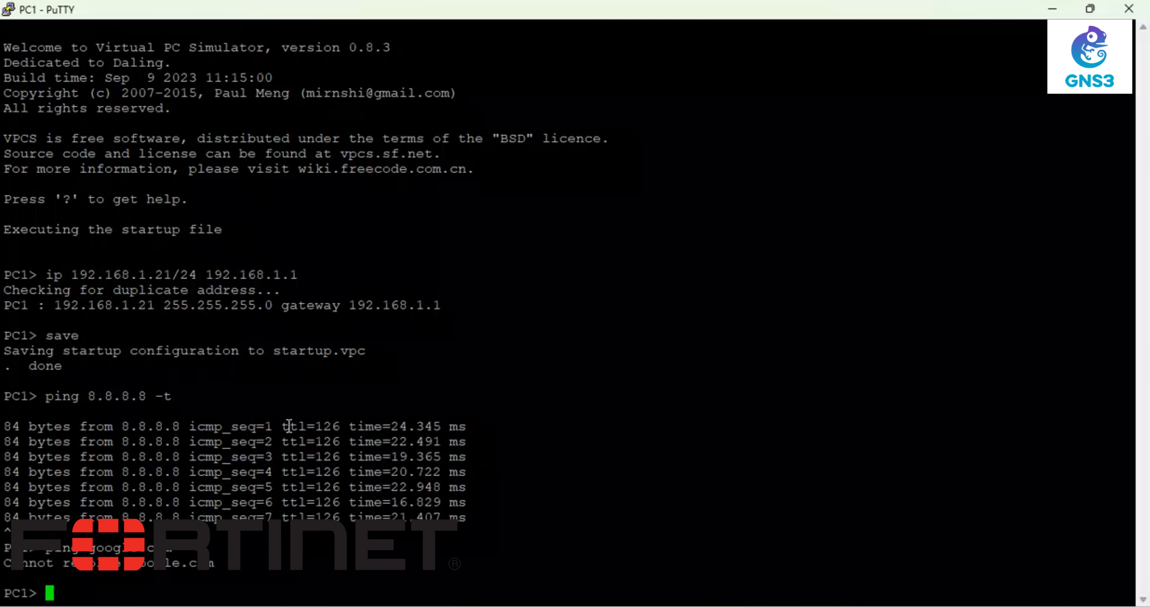
- Recall the last ping command, then switch to the FortiGate management window
key("Up")
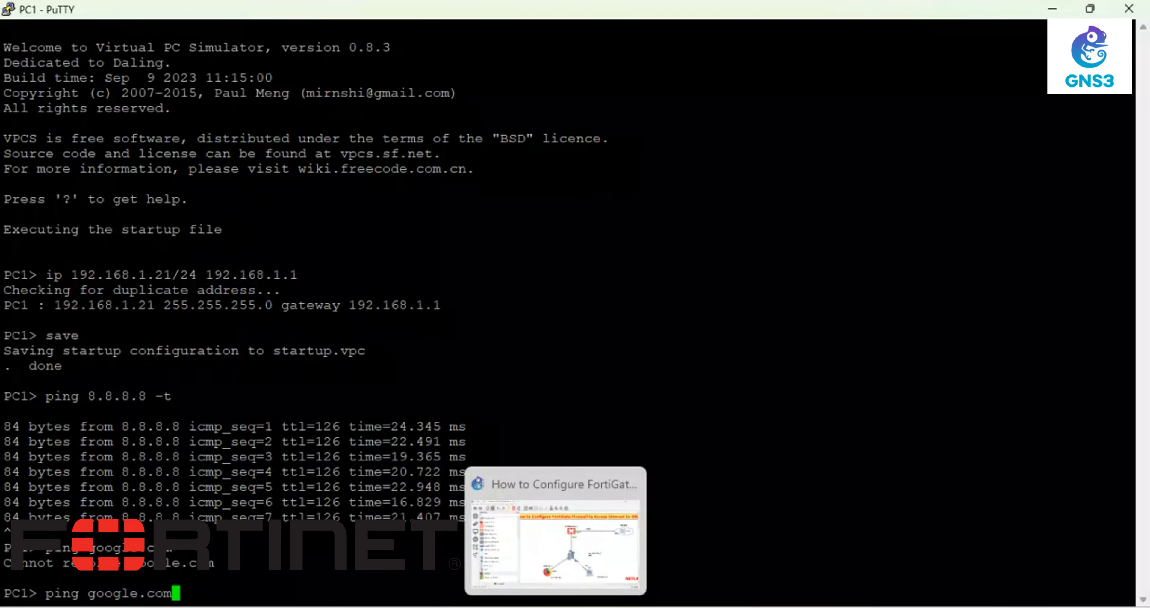
mouse_move(444, 606)
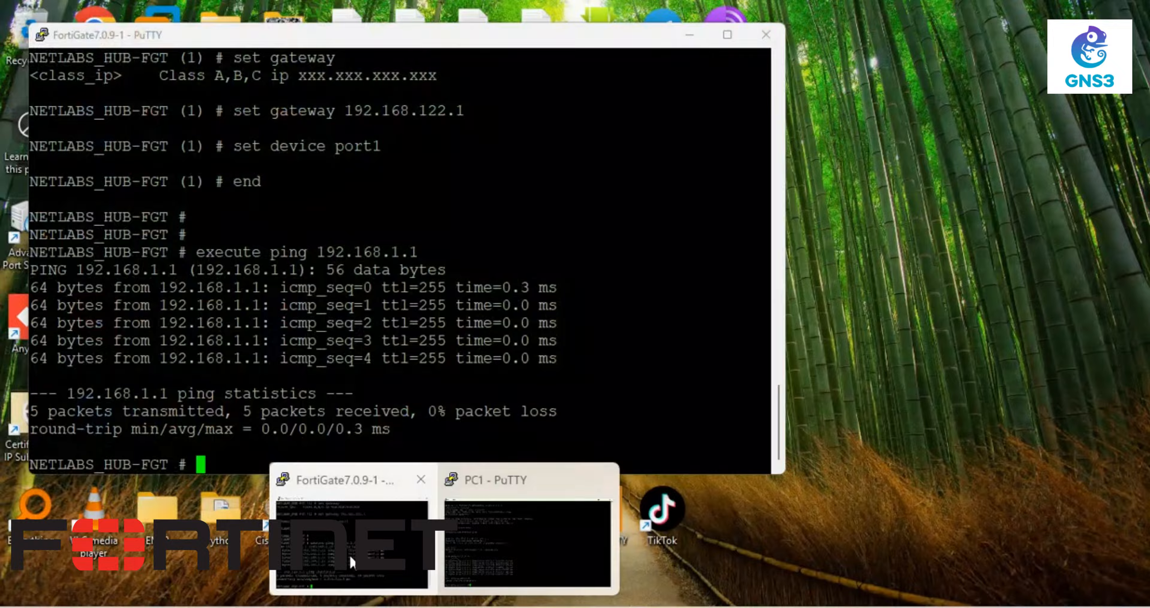
left_click(326, 478)
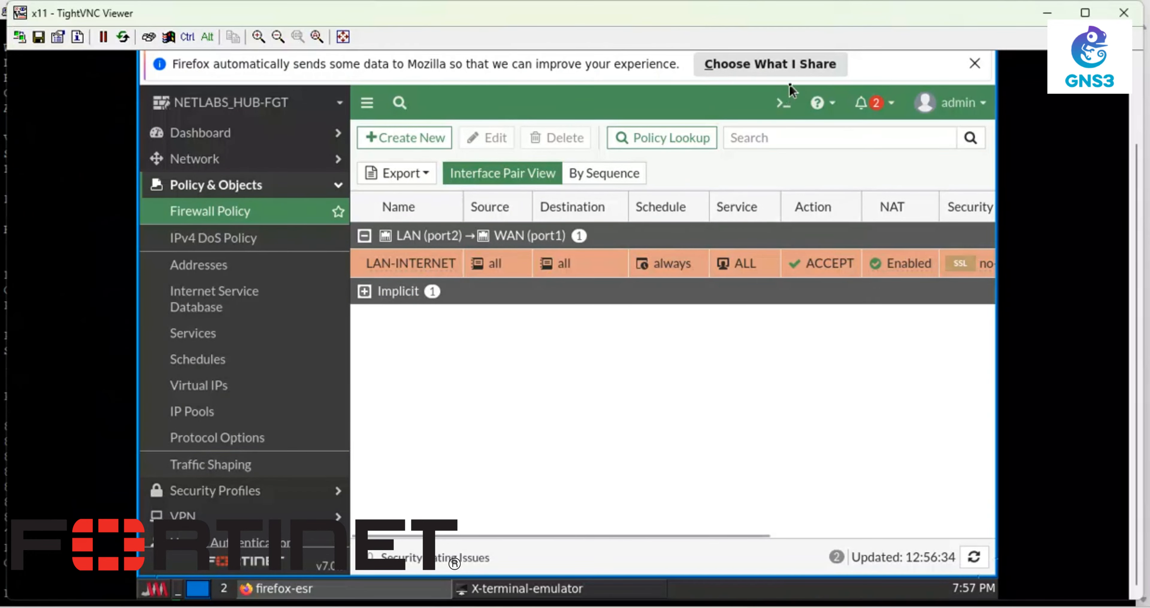
- In the FortiGate CLI Console, run 'execute ping google.com' and get 5/5 replies
left_click(778, 104)
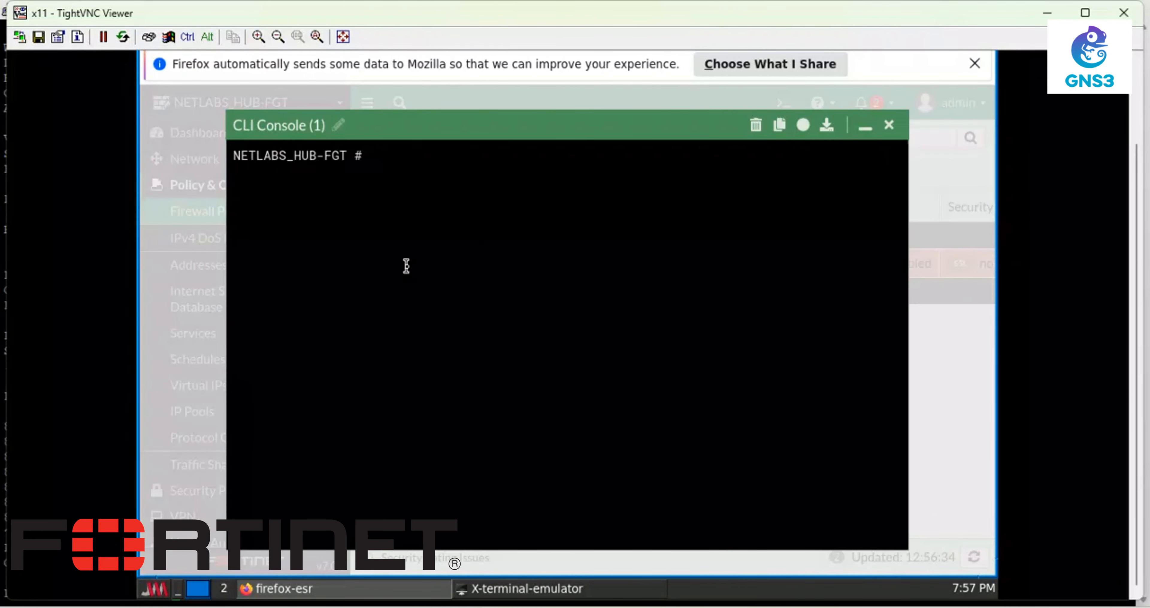
type("execute ping g")
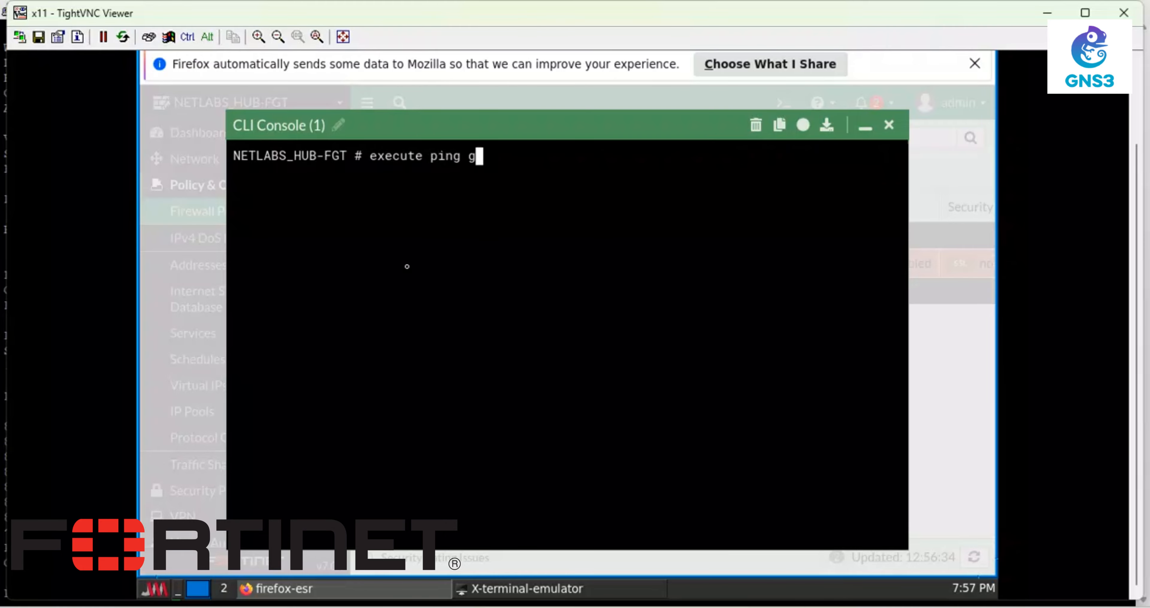
type("oogle.com")
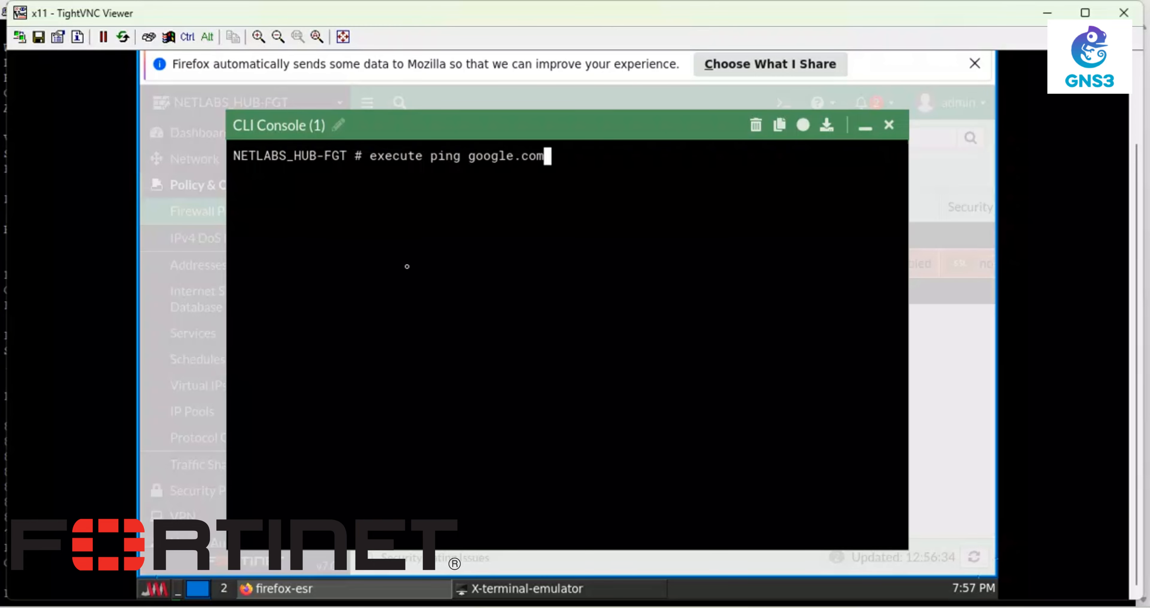
key("Return")
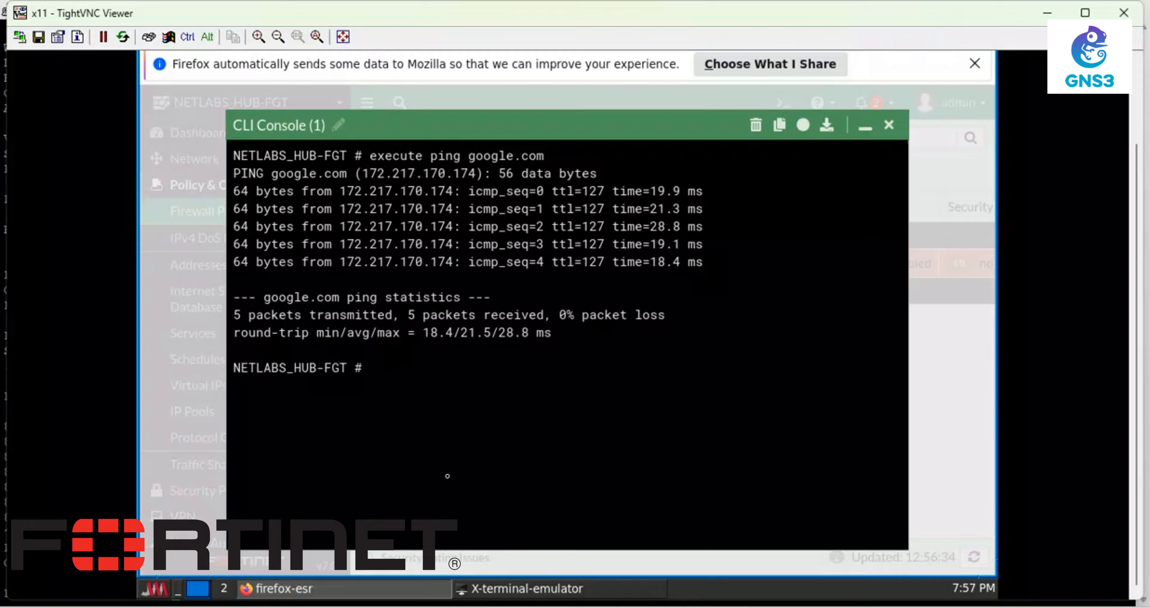
left_click_drag(1138, 255, 1097, 102)
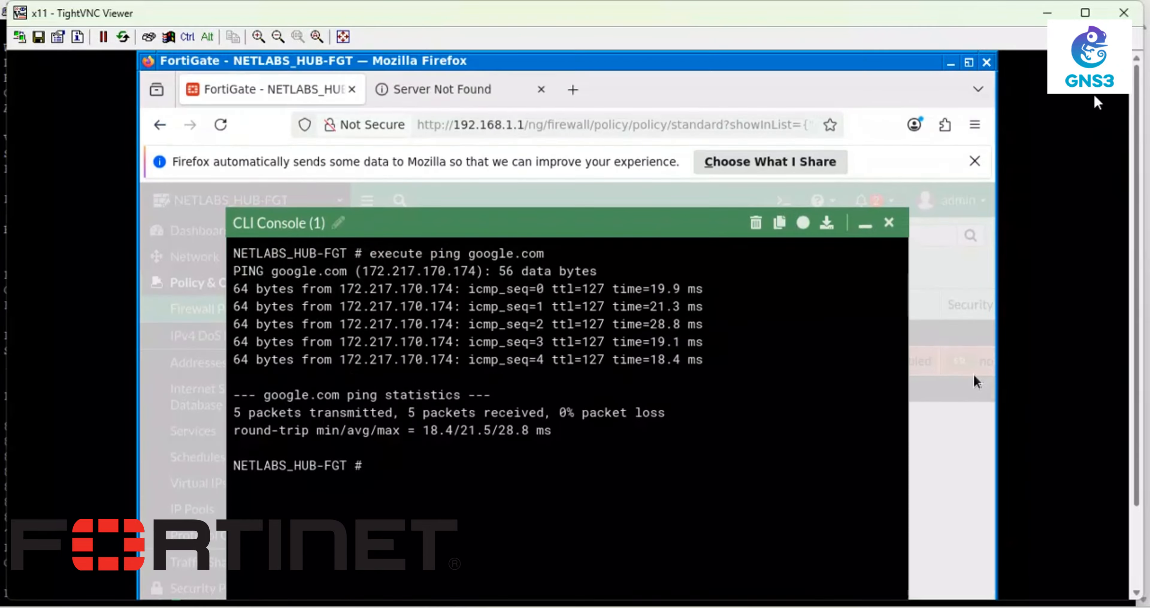
- Dismiss the Firefox notice, search 'tiktok' in a new tab, and close the failed tabs
left_click(975, 160)
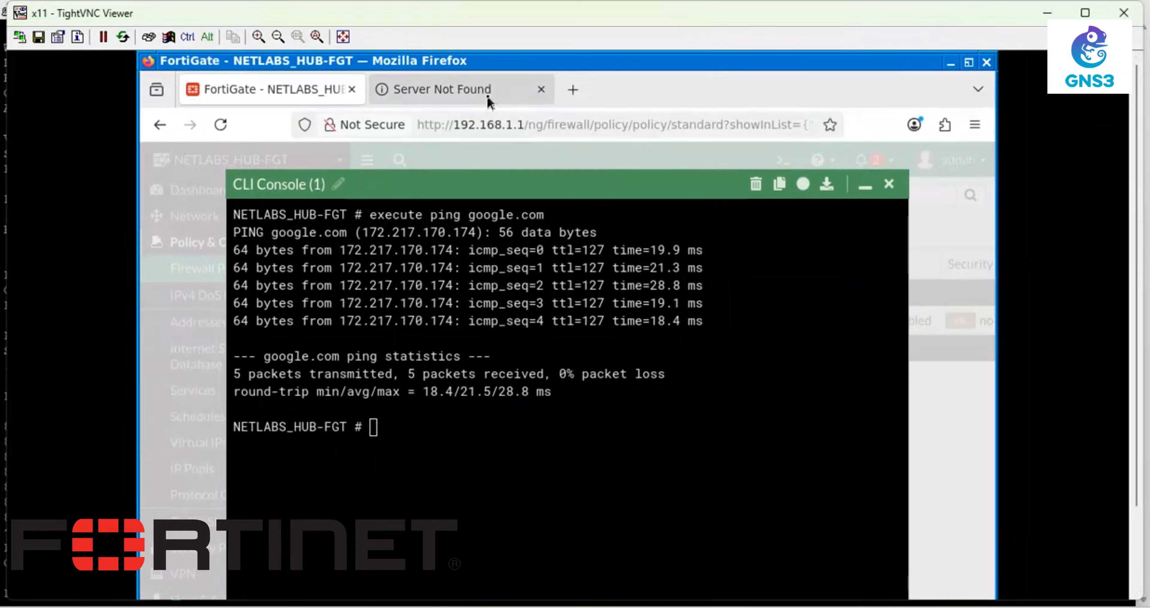
left_click(572, 89)
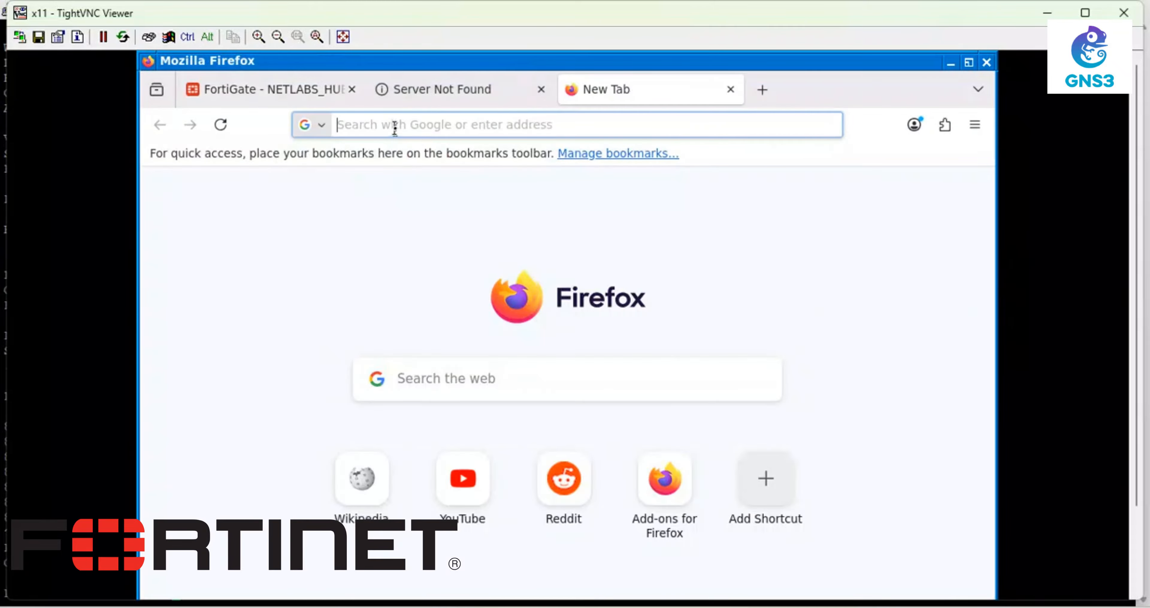
type("tikt")
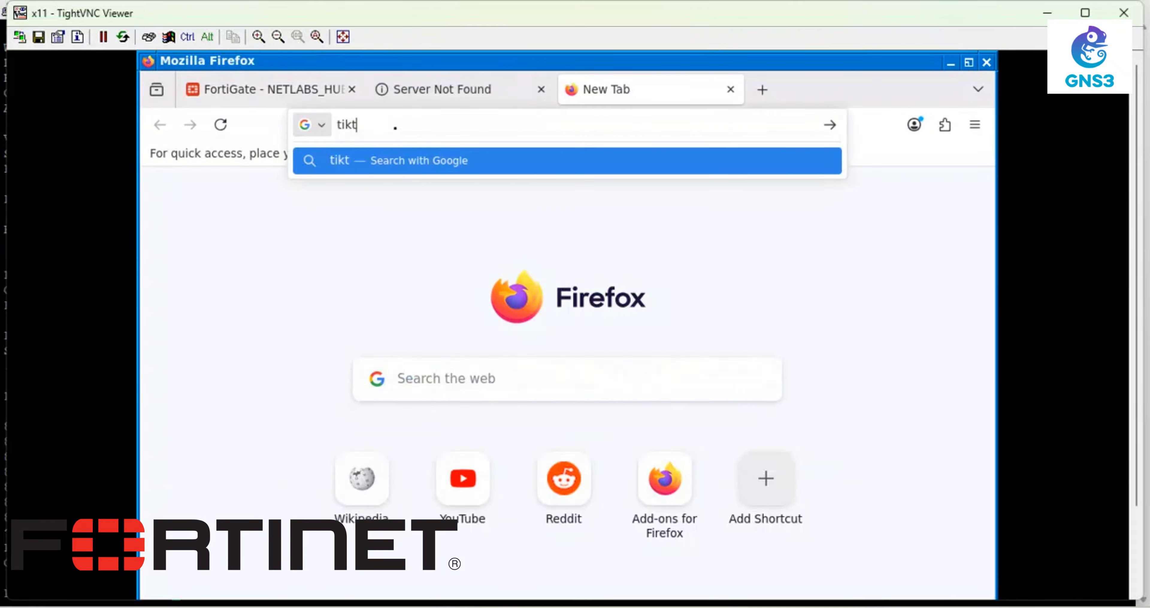
type("ok")
key("Return")
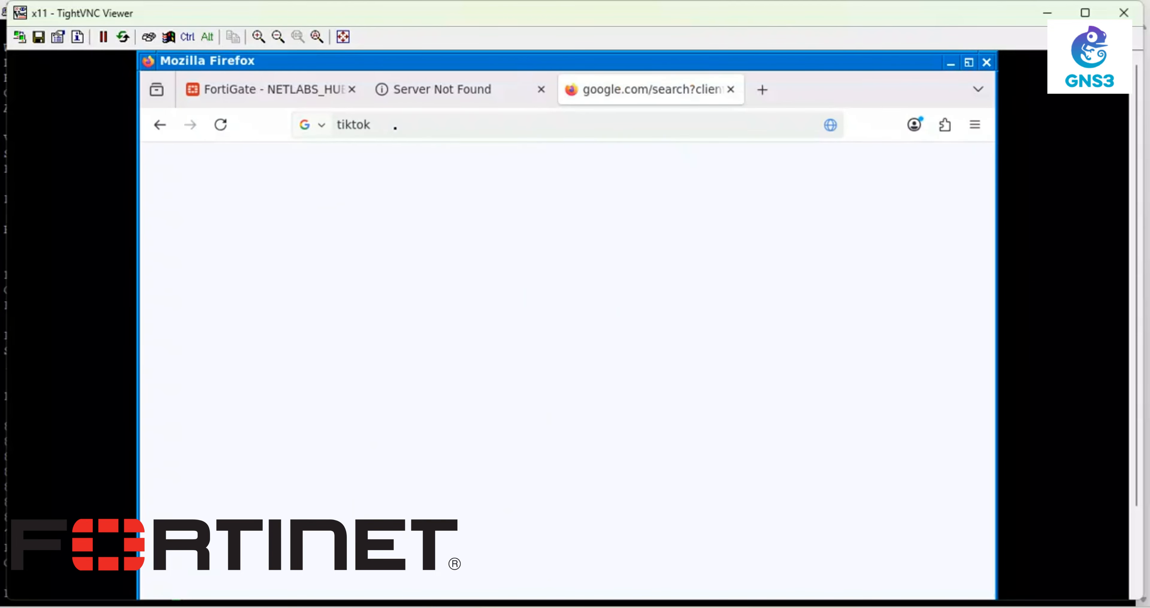
left_click(405, 124)
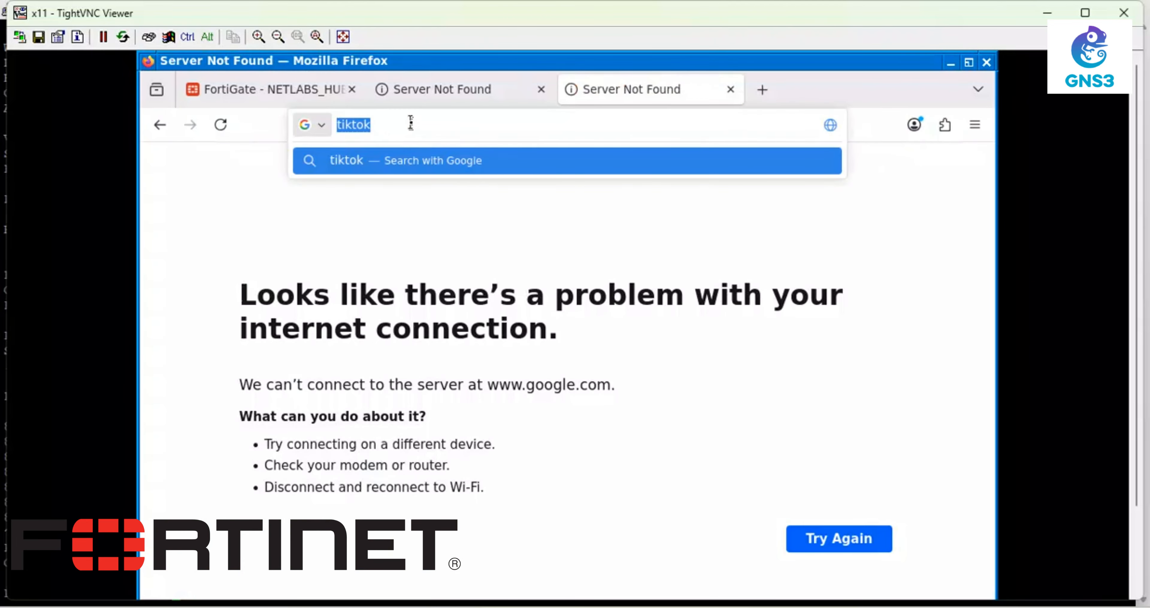
left_click(457, 94)
left_click(542, 91)
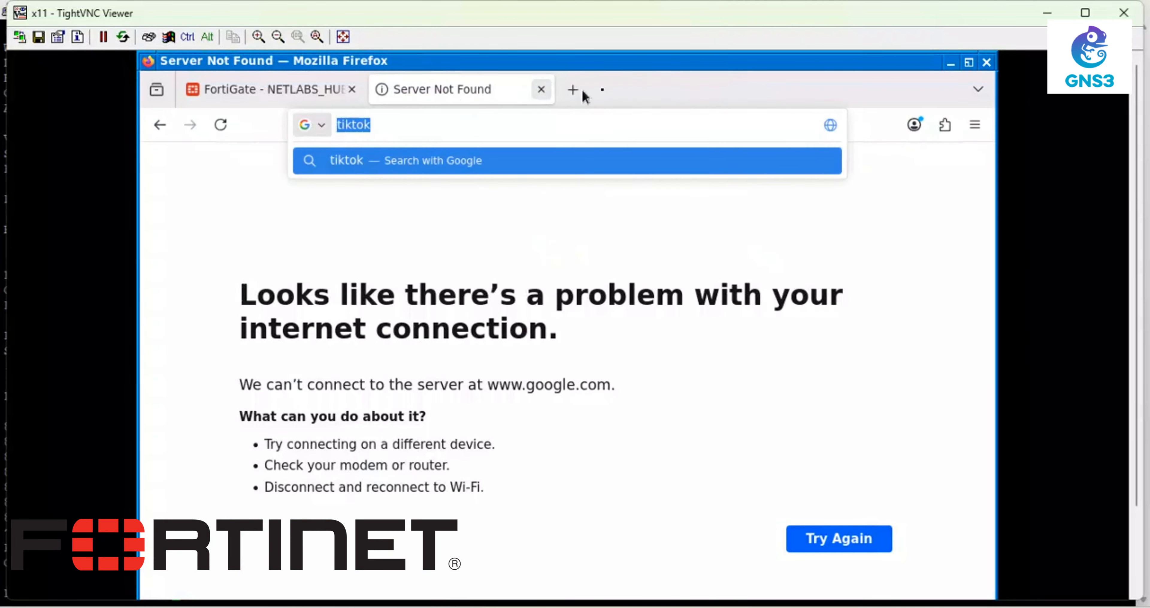
left_click(541, 90)
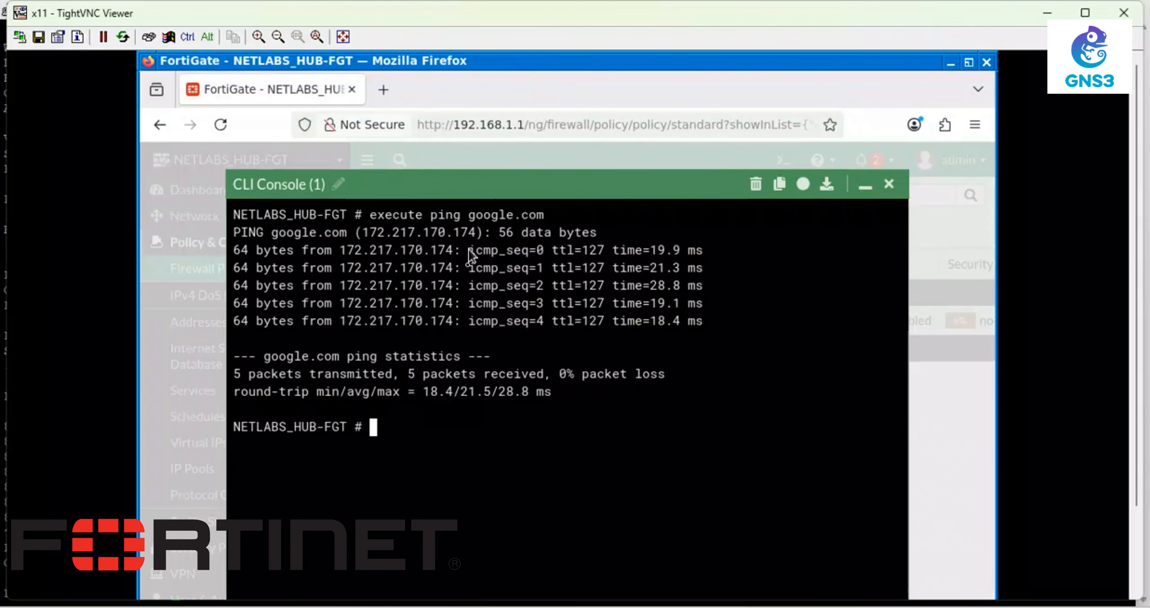
- Close the CLI console, try YouTube in a new tab, then return to the FortiGate window
left_click(862, 182)
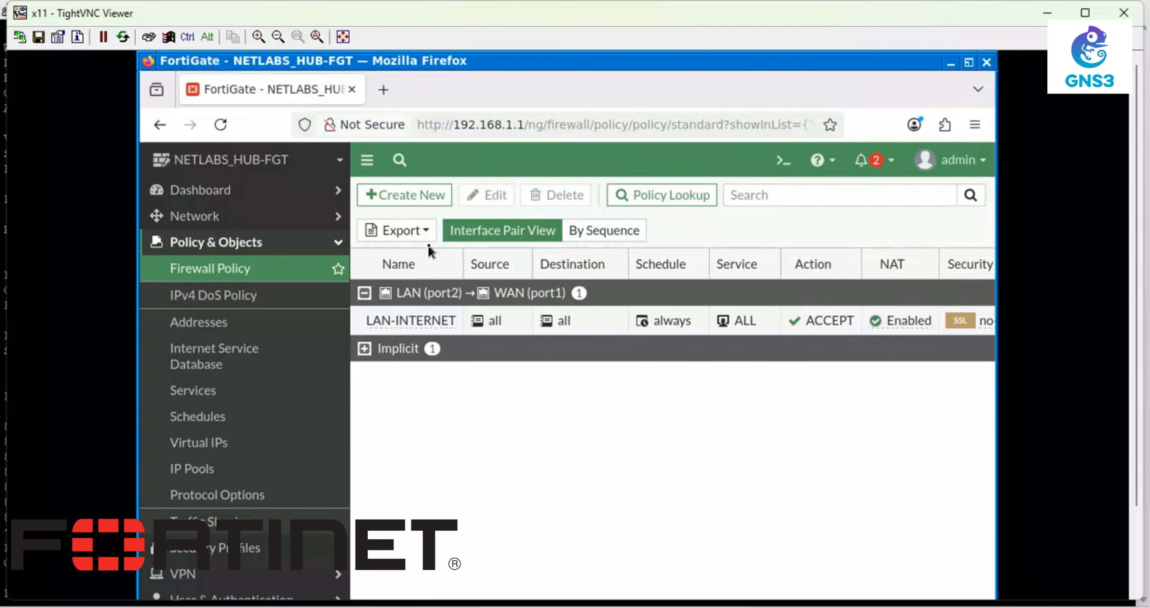
left_click(380, 99)
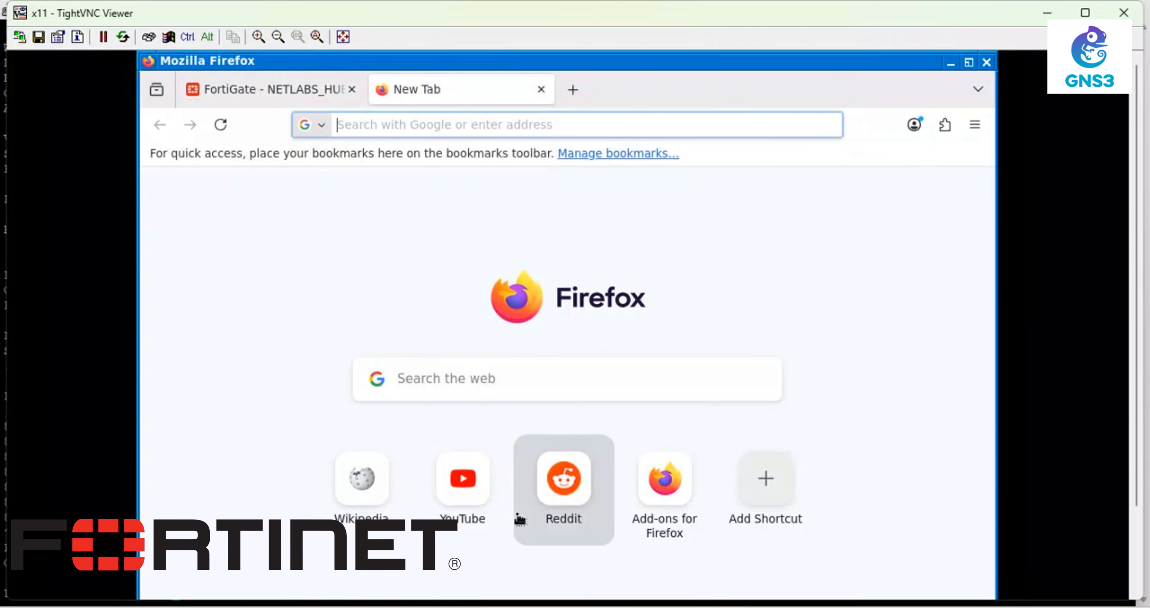
left_click(472, 495)
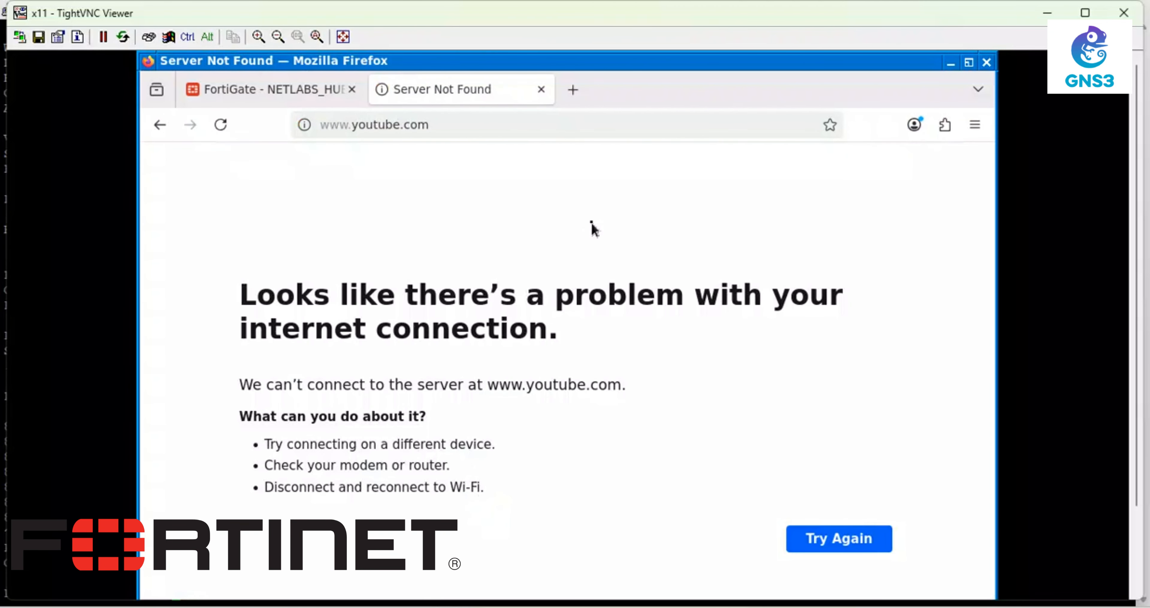
left_click(541, 90)
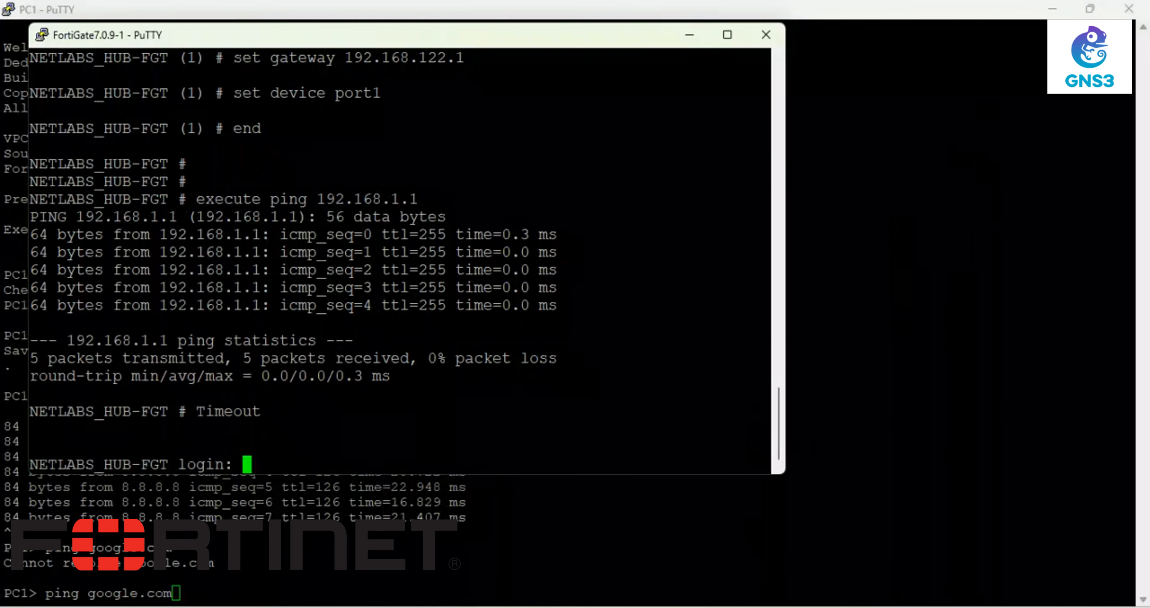
mouse_move(892, 606)
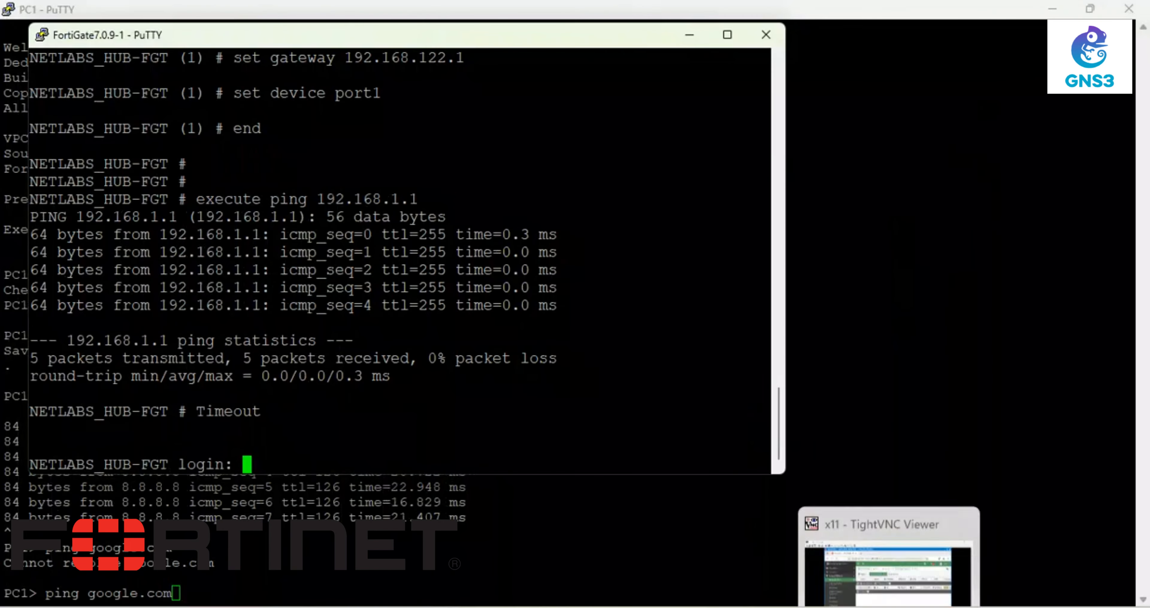
left_click(892, 576)
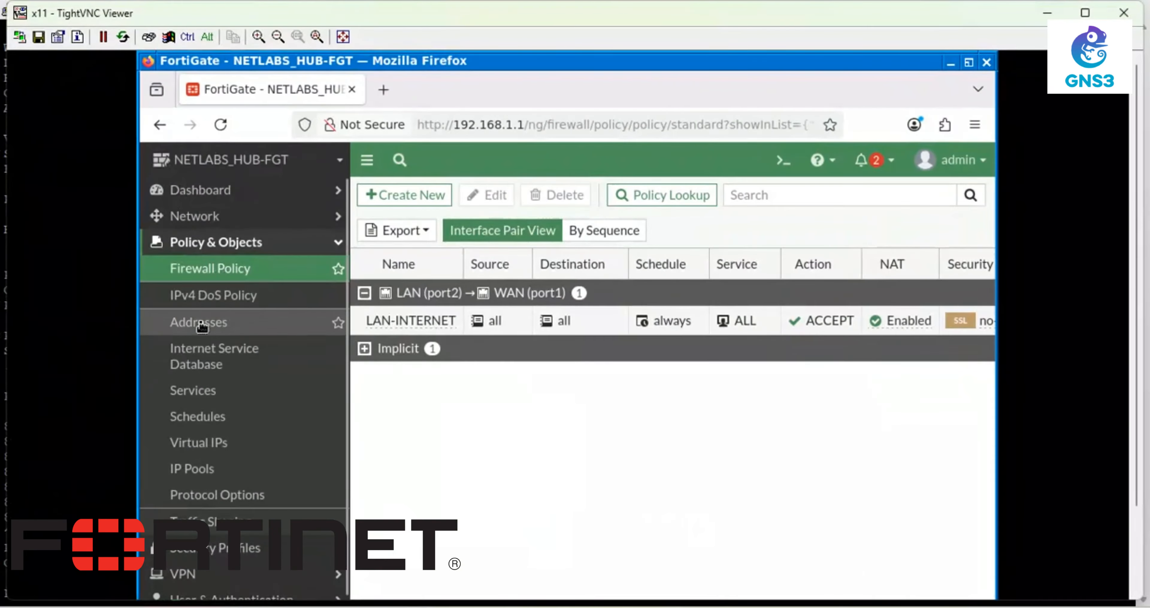
- Under Network > DNS, specify servers 8.8.8.8 and 4.2.2.4, apply, and open a new CLI console
left_click(194, 216)
left_click(183, 268)
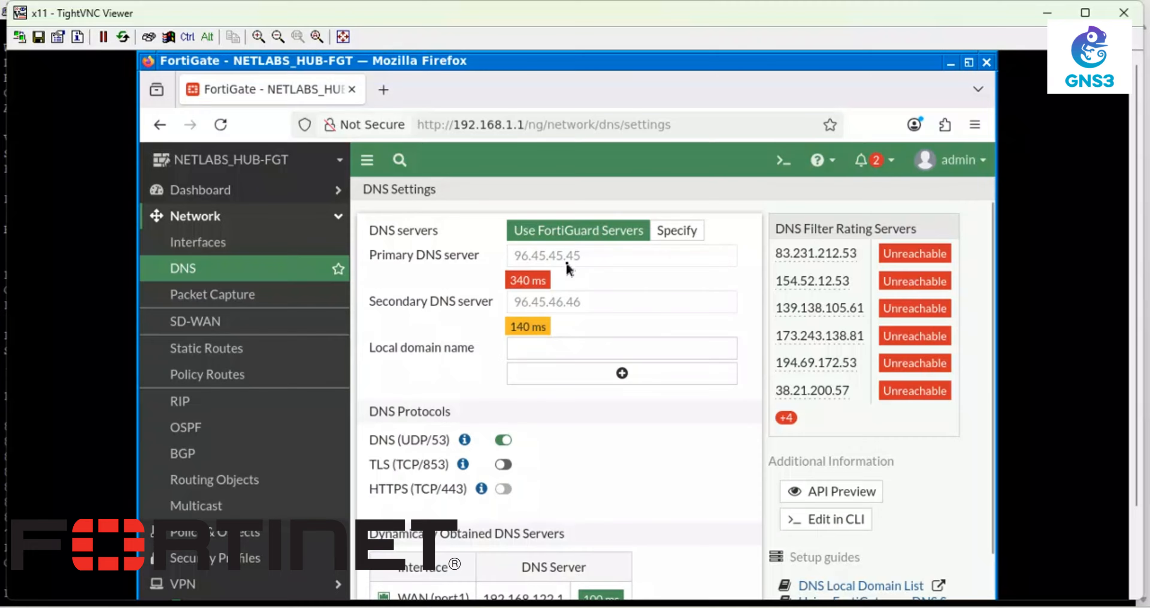
left_click(656, 233)
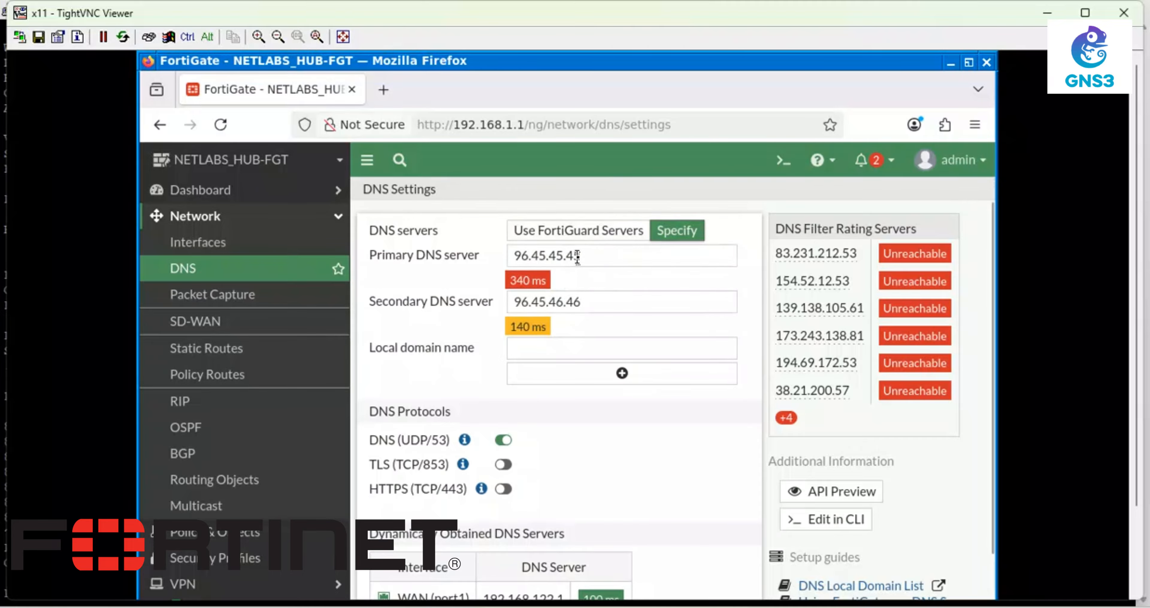
left_click_drag(580, 257, 437, 245)
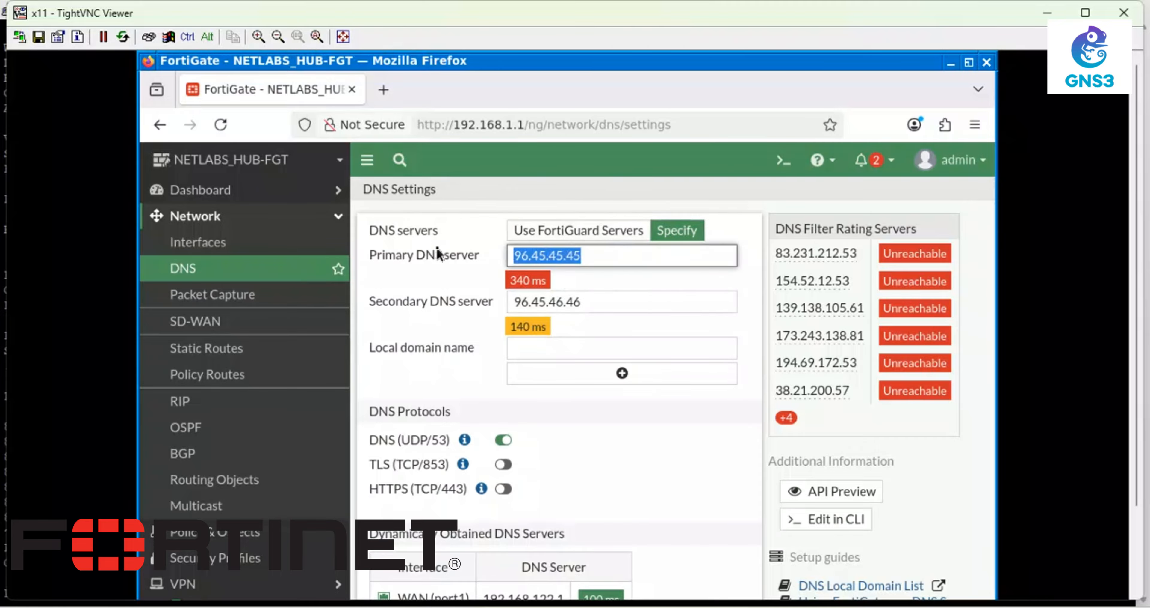
type("8.8.8.8")
left_click_drag(581, 281, 446, 281)
type("4.2.2.4")
left_click(673, 556)
mouse_move(1137, 291)
left_mouse_down()
mouse_move(1137, 371)
mouse_move(1136, 290)
left_mouse_up()
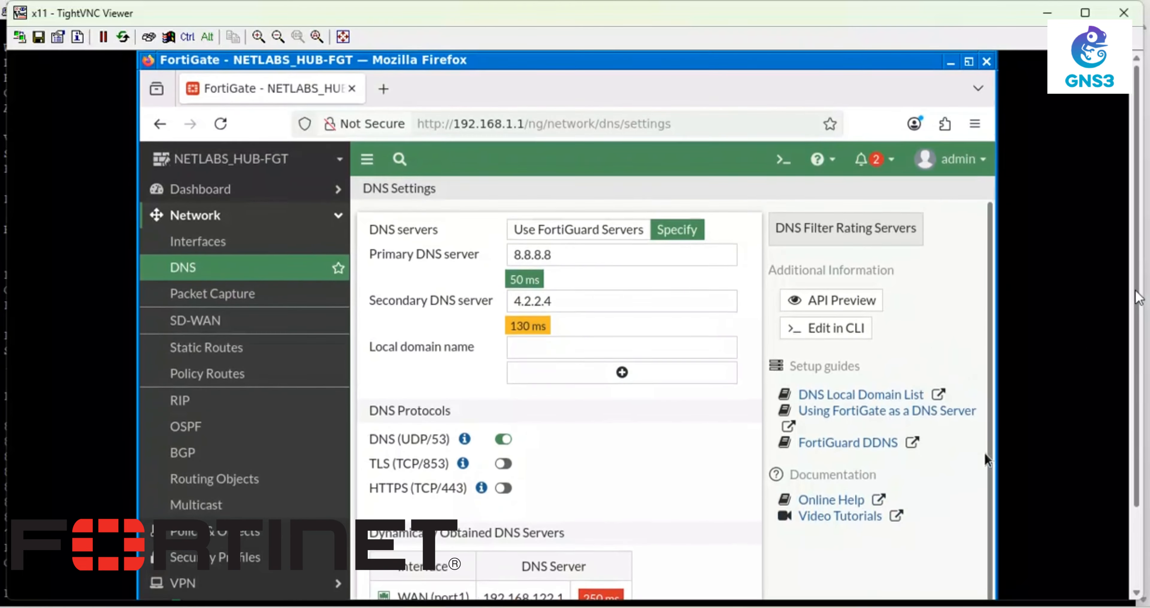
left_click(784, 162)
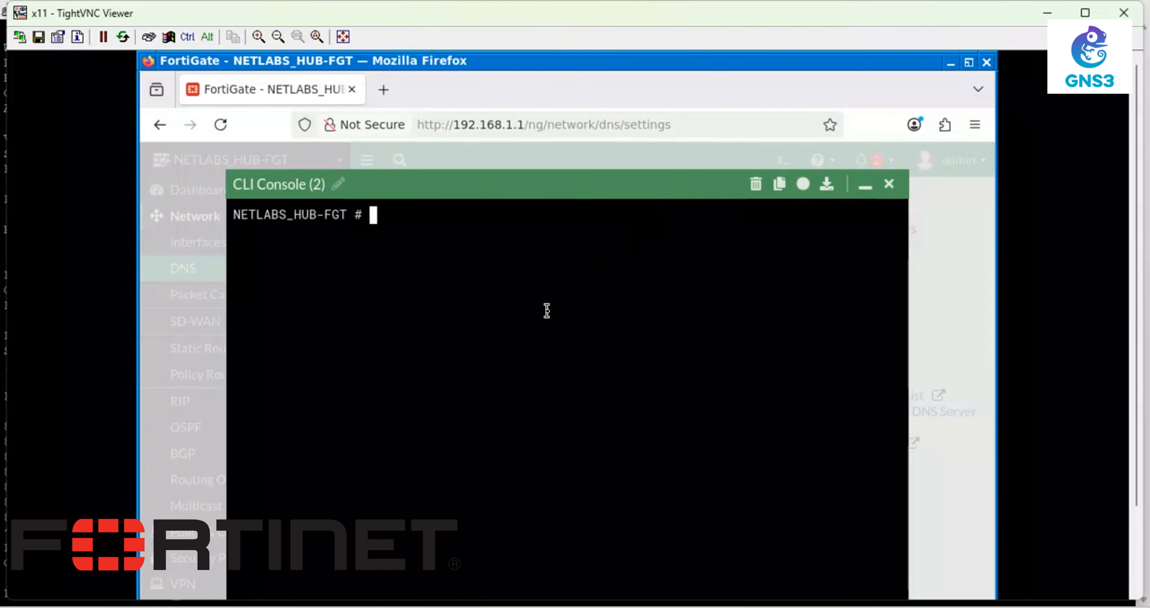